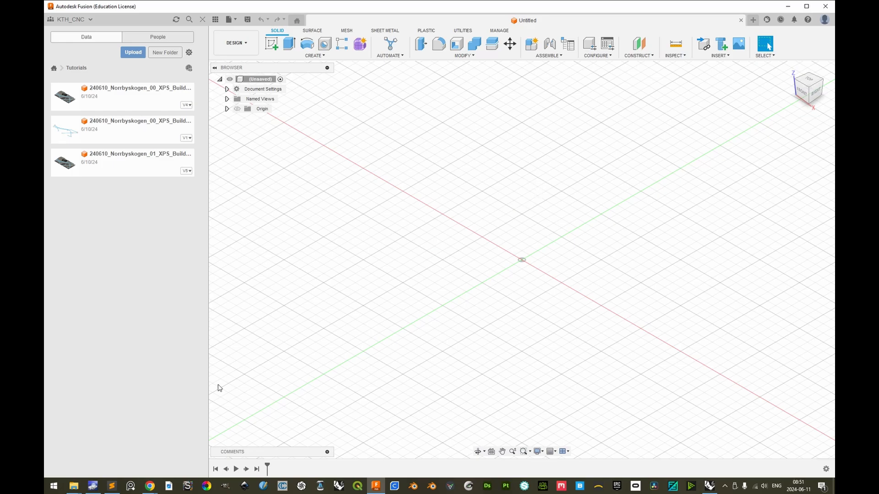
Open the 04_CommunityFeedsAndSpeeds sheet from the 03_Fusion360 folder on cnc.kthcnc.se.
key(alt+Tab)
key(alt+Tab)
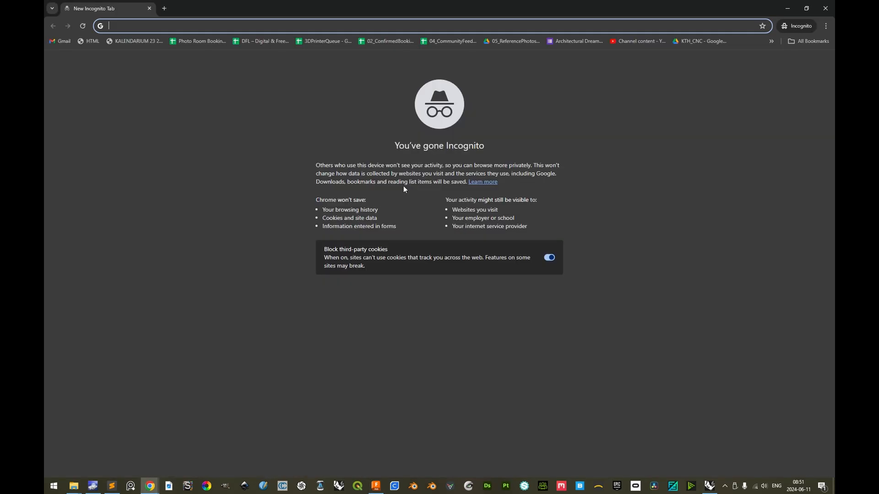
text(cnc.kth)
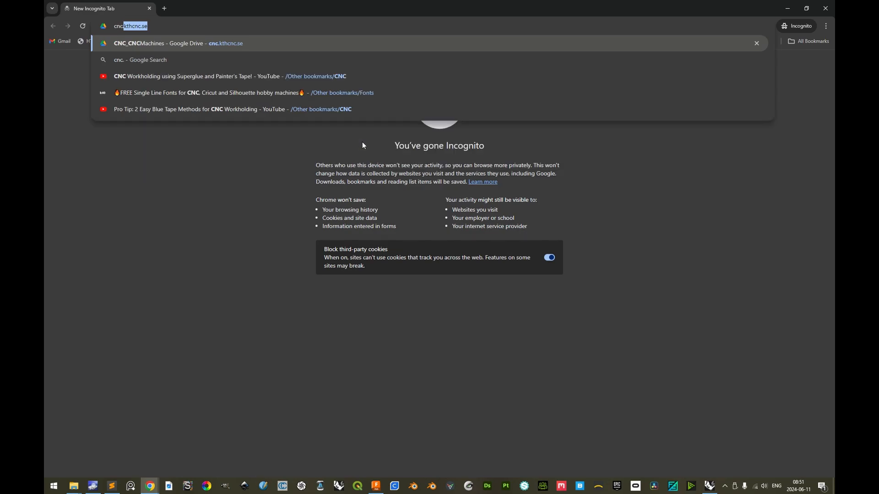
text(cnc.se)
key(Return)
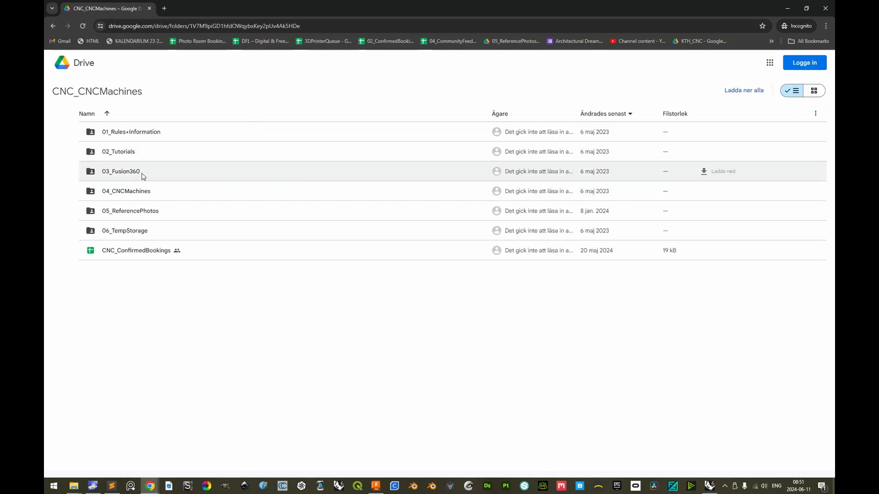
double_click(136, 173)
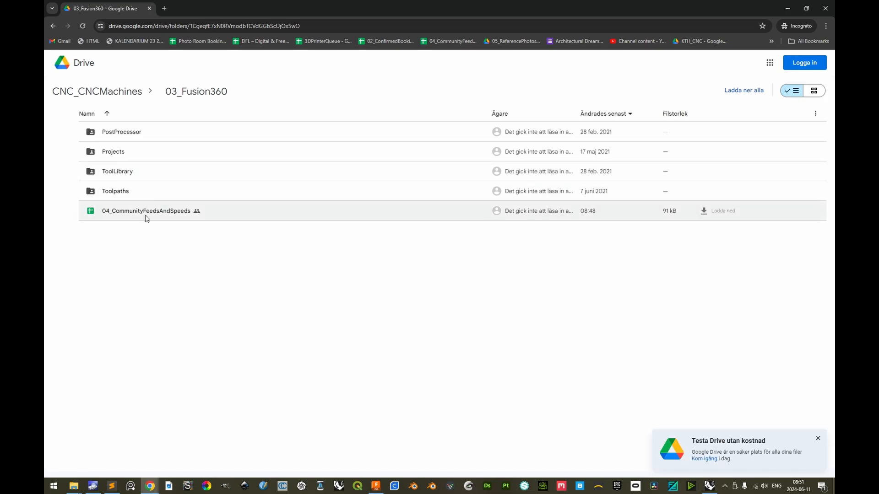
double_click(146, 213)
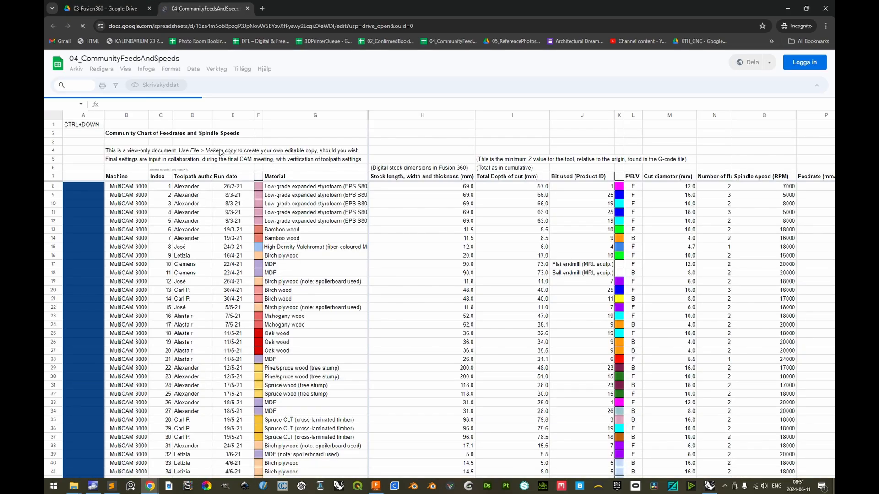
Jump to the end of the chart and select the five Alder wood rows near row 727.
key(ctrl+Down)
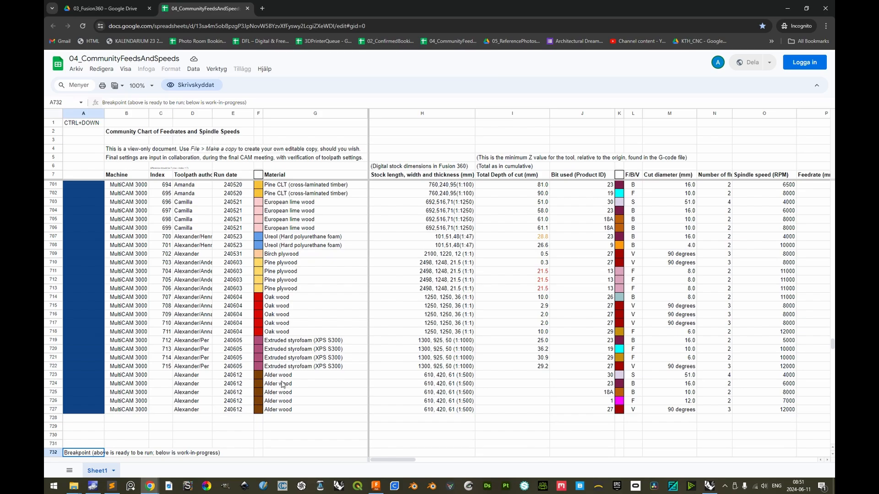
drag(262, 379, 287, 409)
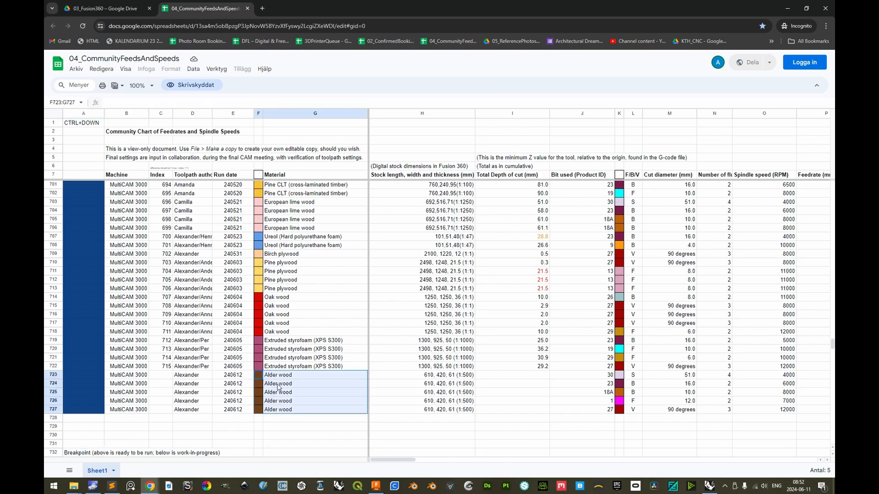
scroll(572, 387, right, 3)
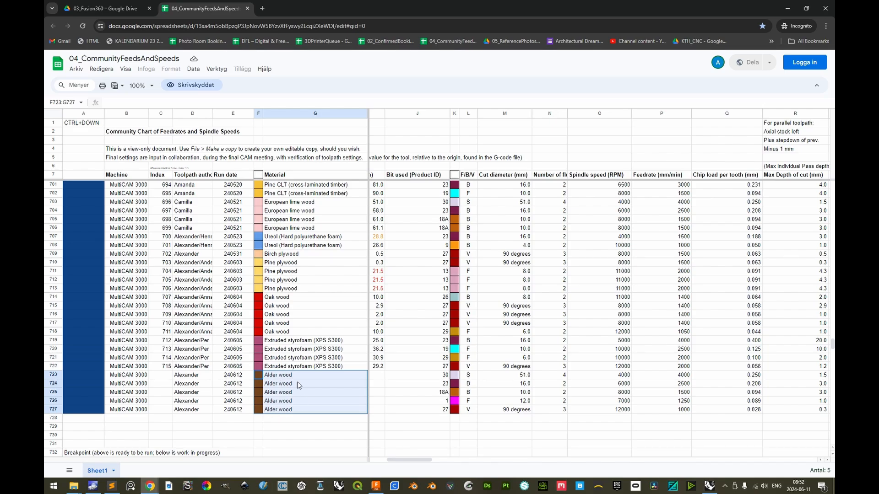
key(alt+Tab)
Upload both exported 240611 Alder wood files from Explorer into the Tutorials folder.
click(136, 52)
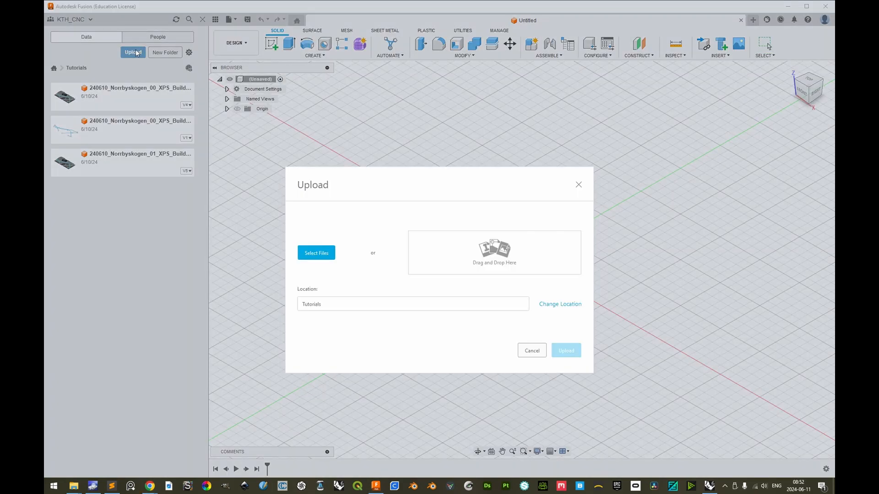
key(alt+Tab)
shift+click(318, 201)
drag(319, 201, 477, 263)
key(alt+Tab)
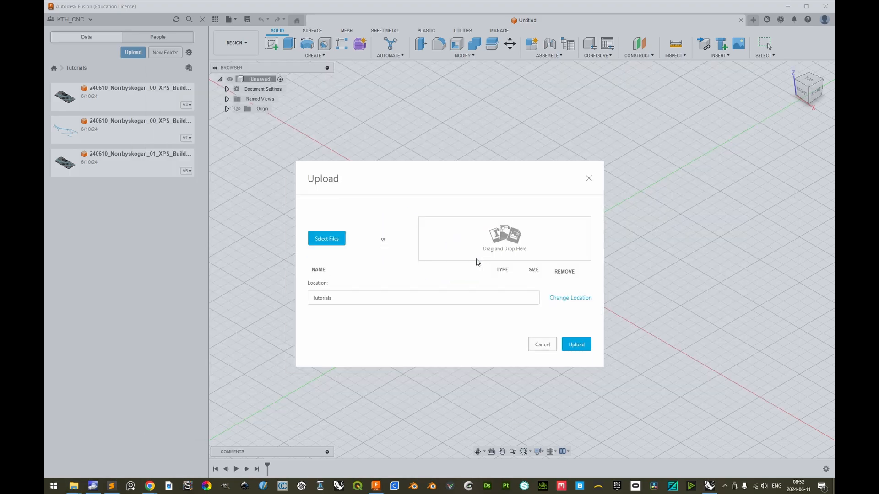
click(659, 400)
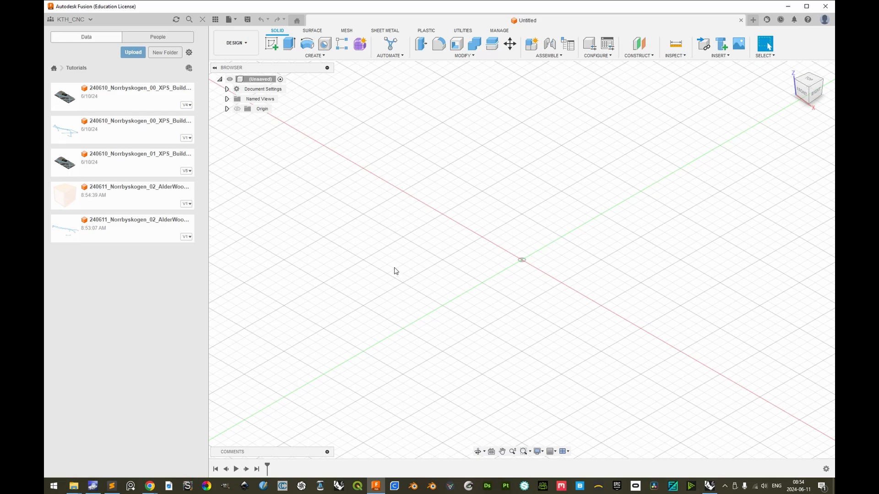
Open the AlderWood_OnlyLandscape_Smooth design and insert the Polylines file into it as a component.
double_click(123, 200)
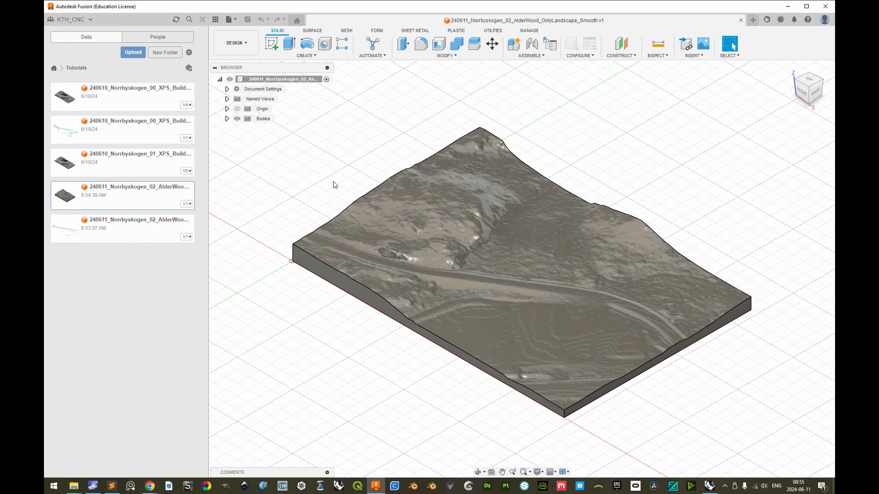
right_click(124, 236)
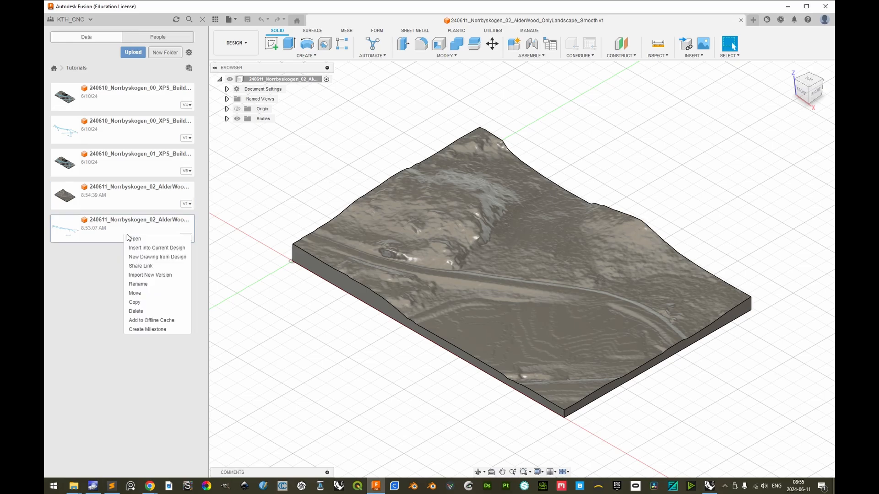
click(147, 248)
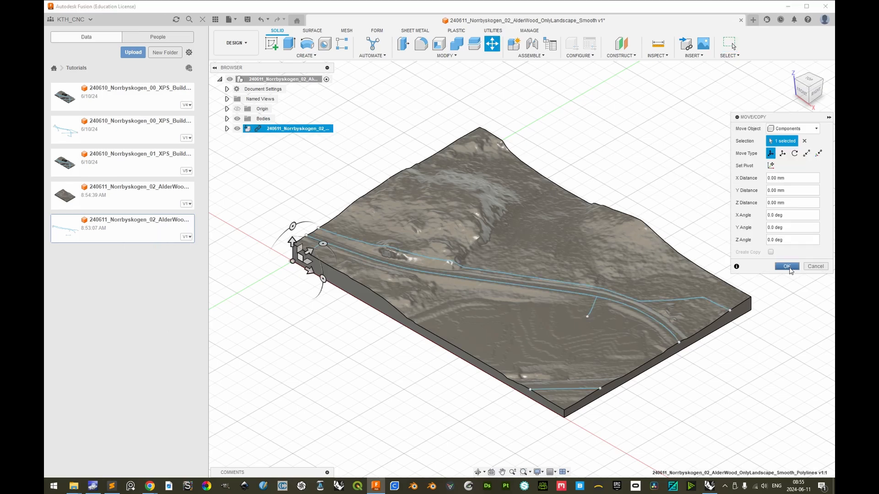
click(790, 270)
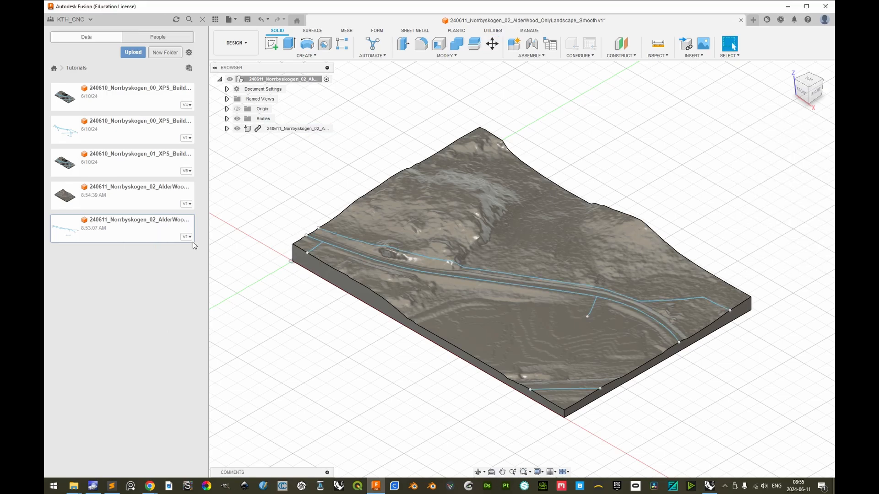
click(135, 202)
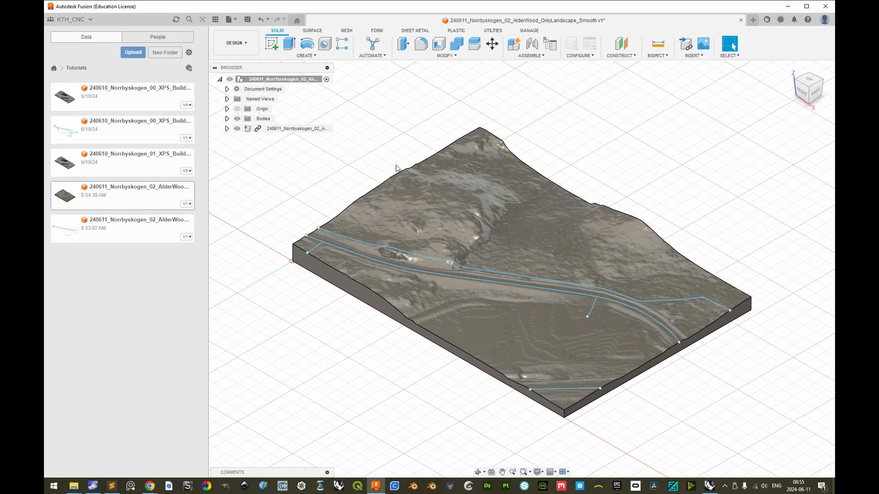
click(252, 48)
In Manufacture, create a new setup with its origin at the stock box corner.
click(243, 134)
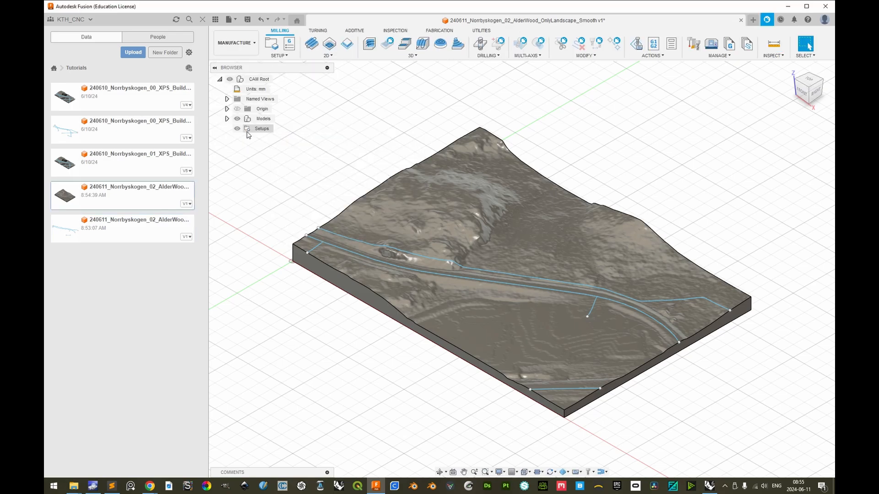
click(289, 56)
click(284, 65)
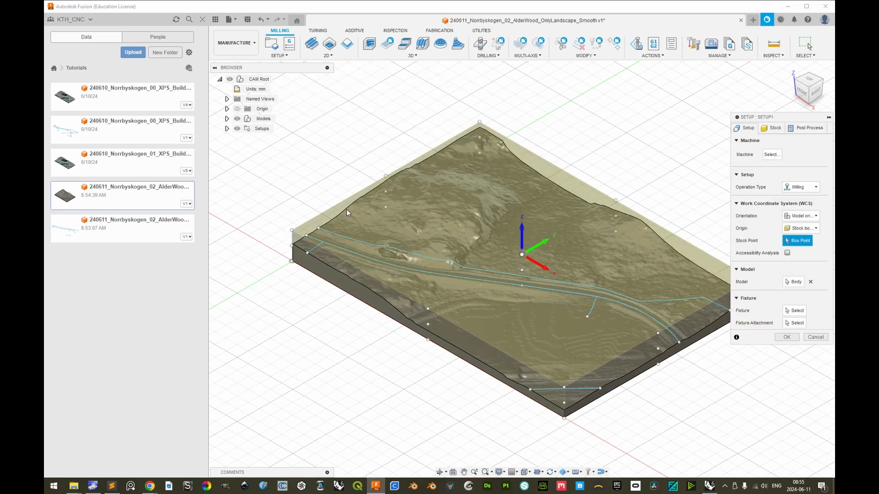
click(292, 231)
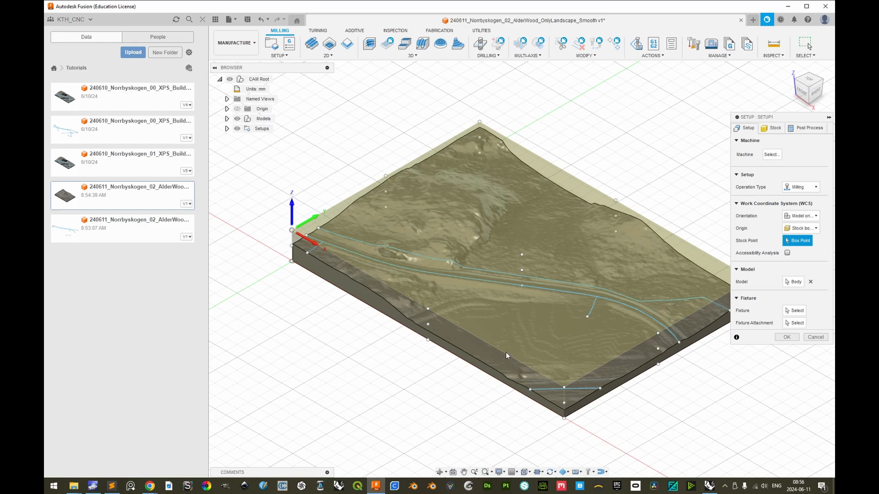
Set stock side offset to 0 and bottom offset to 0.6 mm, then confirm the setup.
click(773, 129)
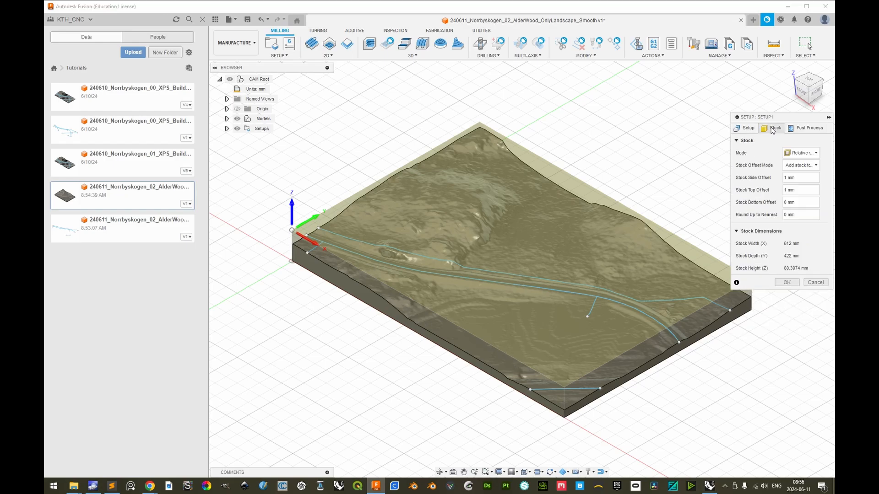
double_click(786, 179)
text(0)
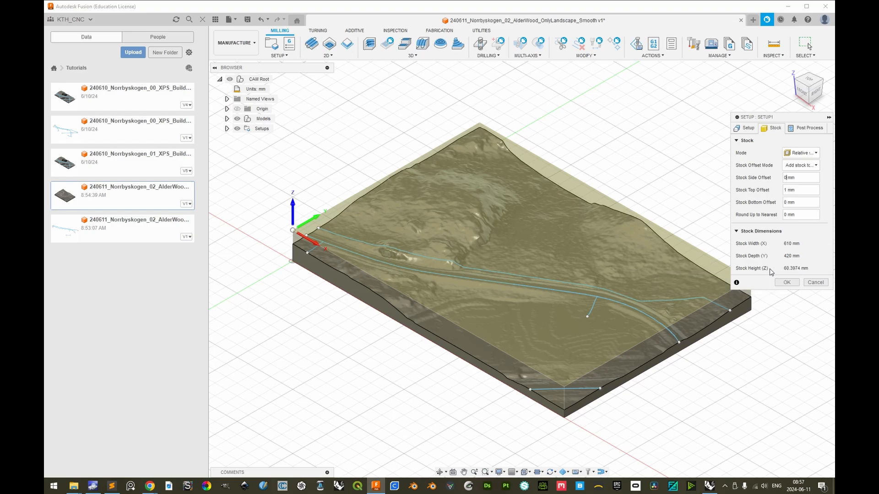
click(787, 202)
click(793, 283)
Read the 3D adaptive Comments for Alder wood row 723 in the sheet, then return to Fusion.
key(alt+Tab)
key(alt+Tab)
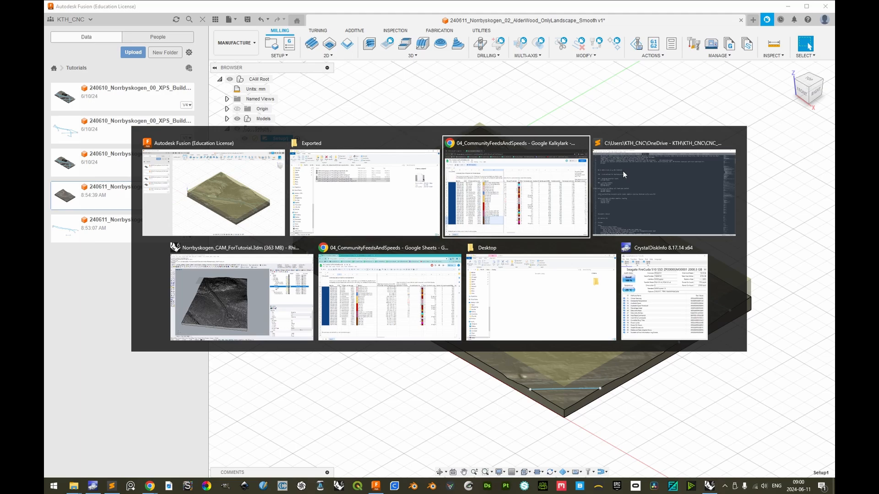
click(58, 375)
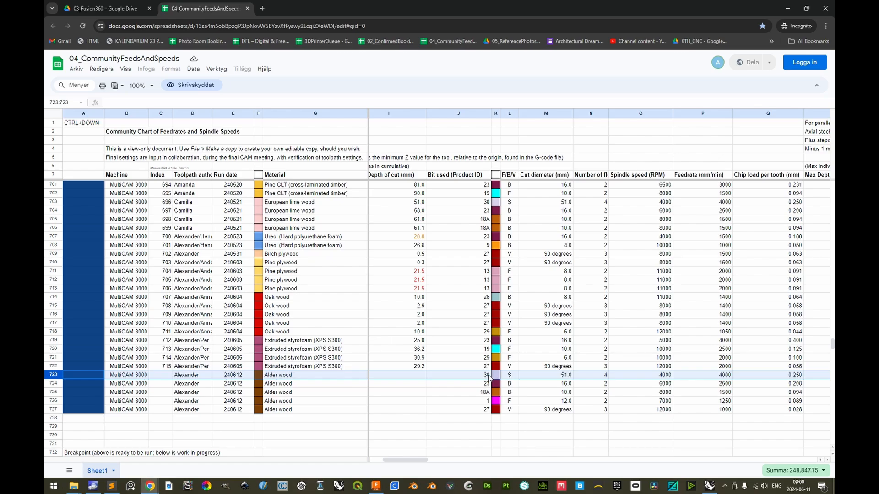
scroll(489, 376, right, 10)
key(alt+Tab)
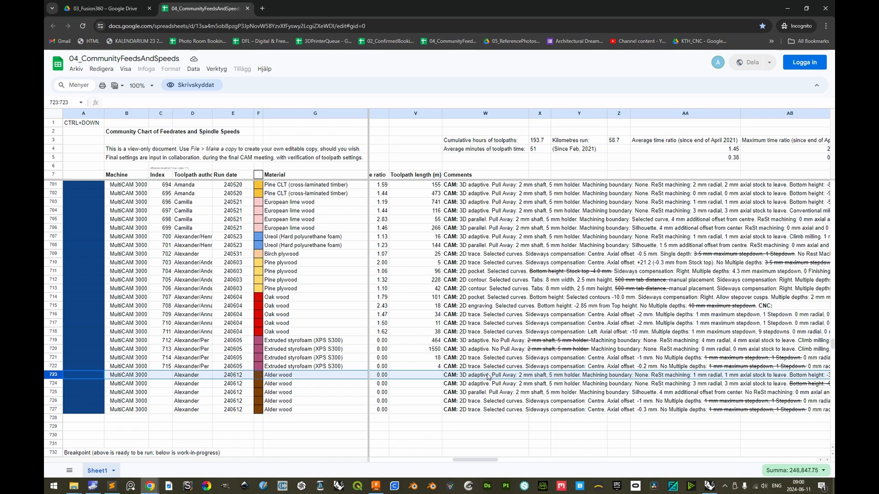
key(alt+Tab)
Add a 3D Adaptive Clearing pass using the #3 Ø51mm flat end mill from MultiCAM3000Series_240301.
click(393, 55)
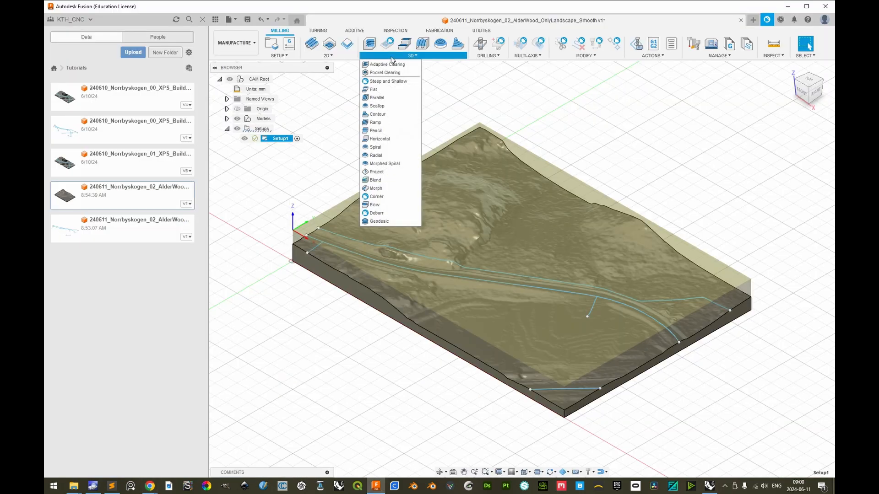
click(396, 66)
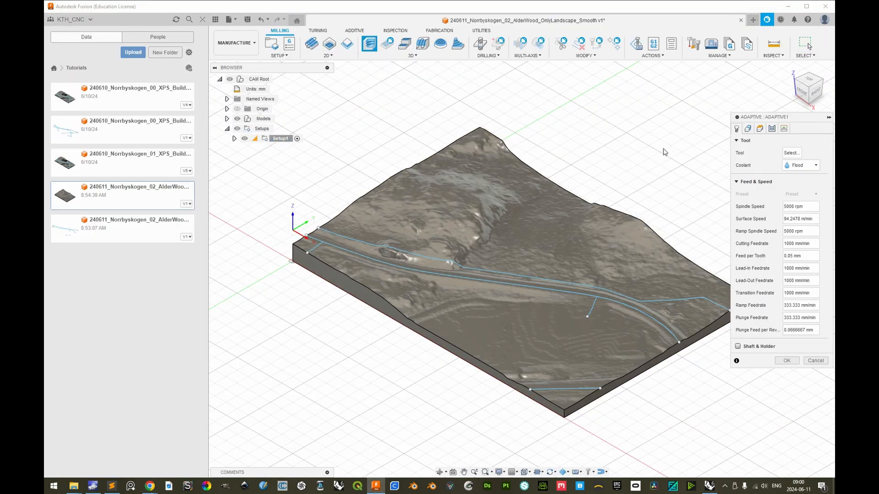
click(791, 153)
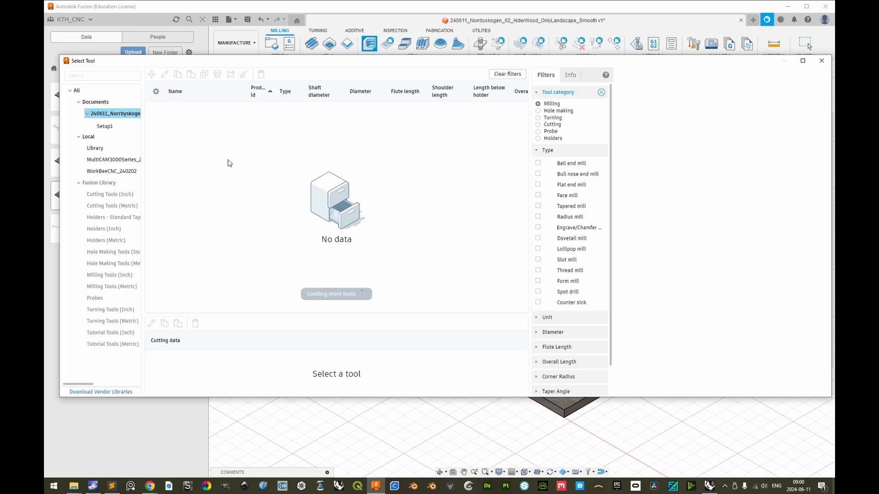
click(157, 160)
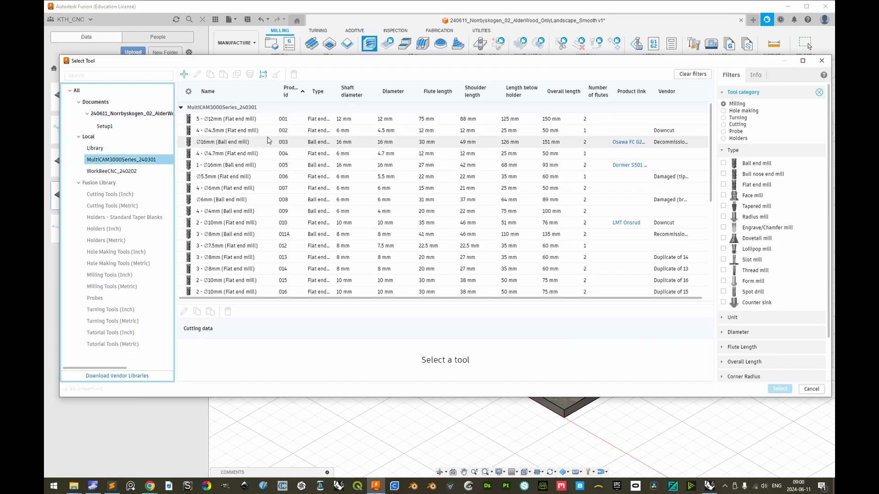
scroll(287, 145, down, 5)
click(284, 280)
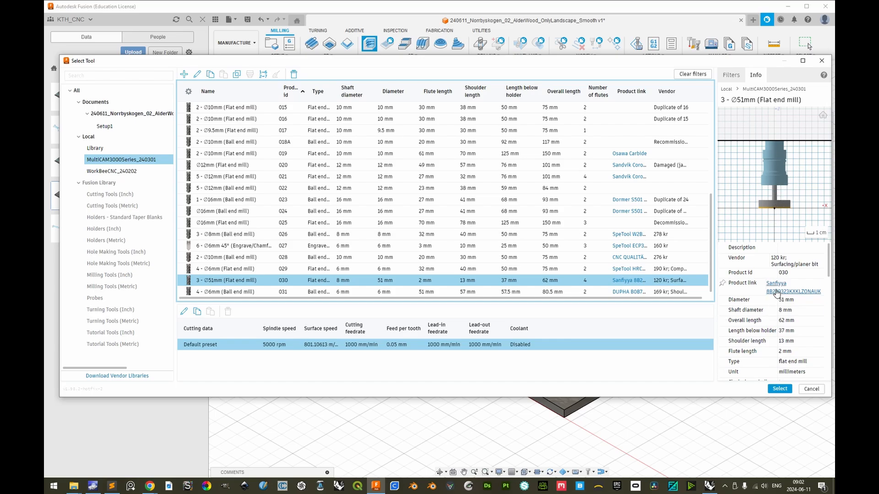
click(780, 388)
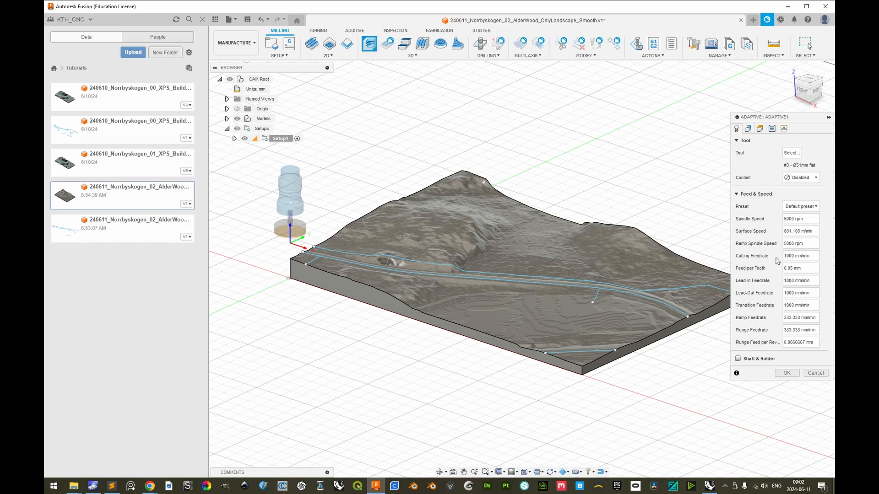
Check the sheet, then set spindle speed to 4000 rpm and cutting feedrate to 4000 mm/min.
key(alt+Tab)
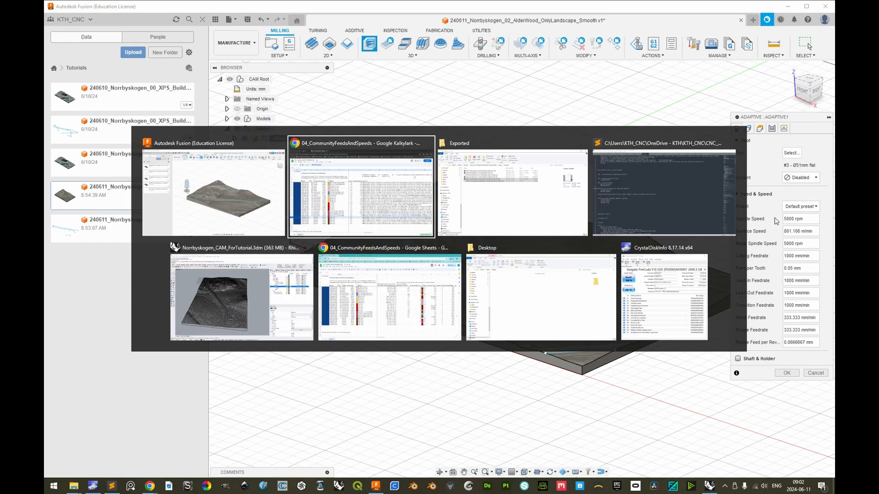
scroll(469, 383, left, 5)
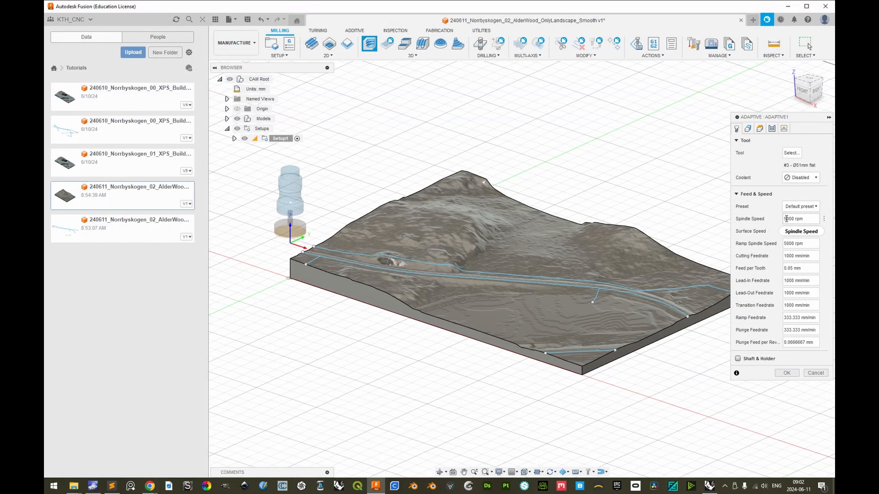
drag(786, 219, 782, 222)
text(4)
key(Return)
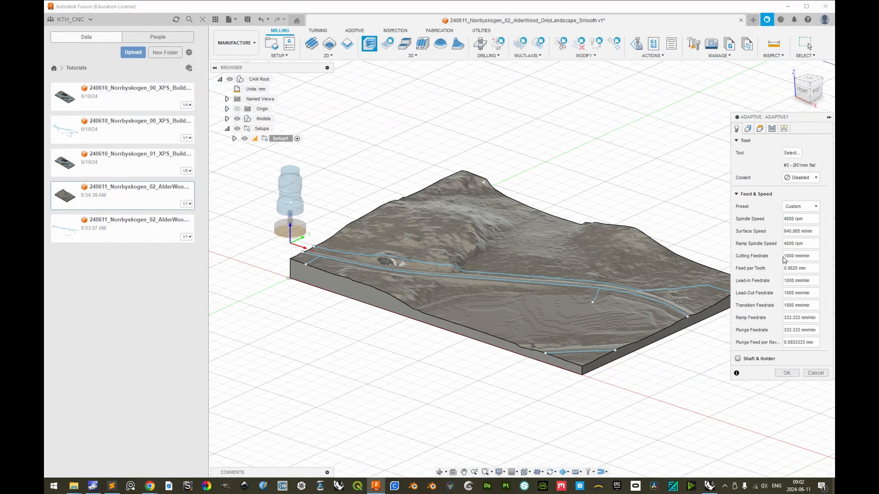
drag(787, 256, 781, 258)
text(4)
key(Return)
Revise part of the spindle speed entry again in the Tool tab.
drag(790, 218, 747, 221)
click(804, 221)
mouse_move(794, 219)
mouse_down()
mouse_move(816, 219)
mouse_move(788, 218)
mouse_up()
text(5)
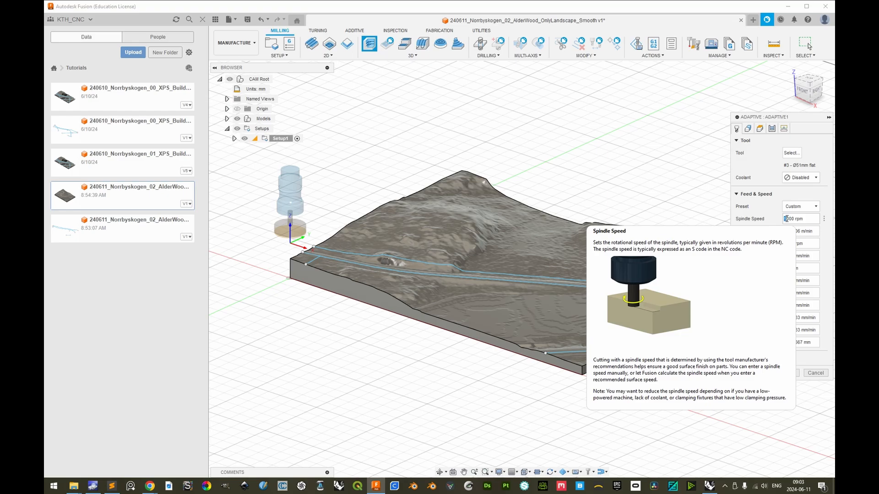
text(4)
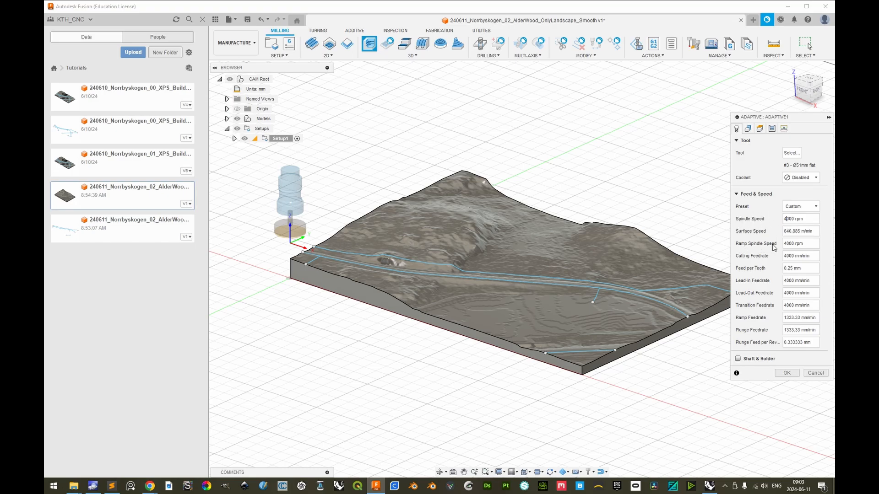
mouse_move(809, 243)
key(alt+Tab)
scroll(548, 375, right, 2)
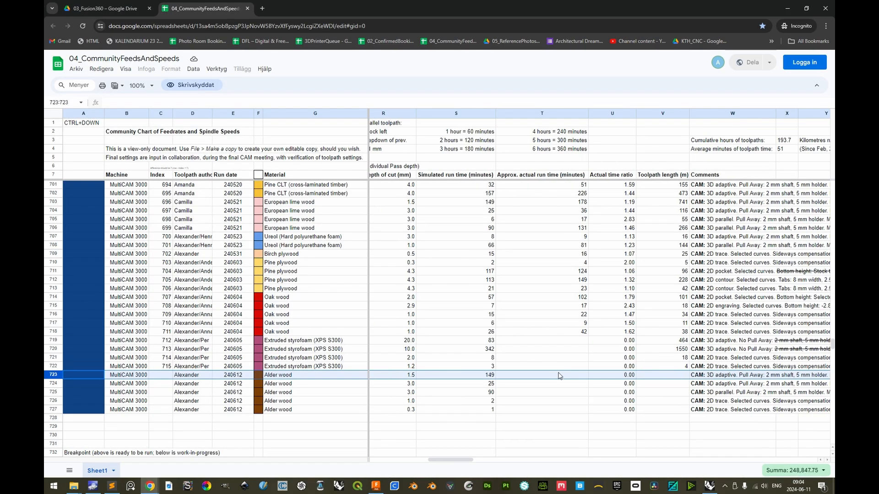
scroll(559, 375, right, 1)
scroll(540, 378, right, 2)
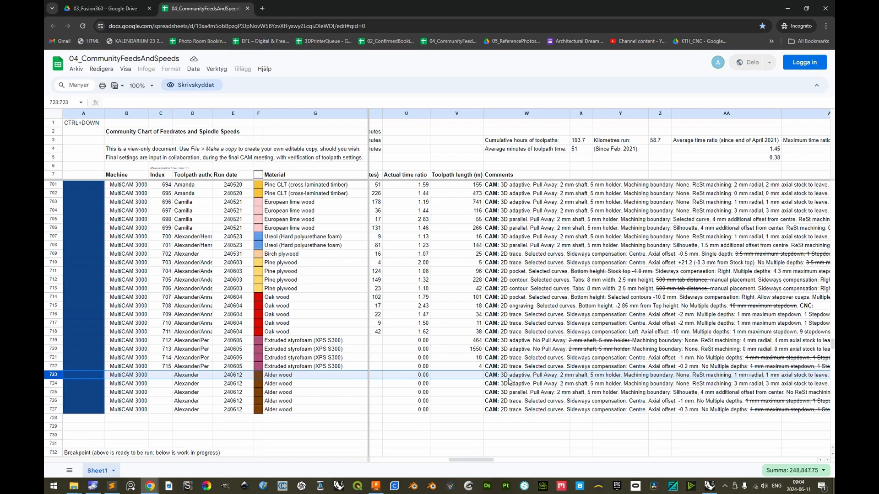
scroll(510, 381, right, 2)
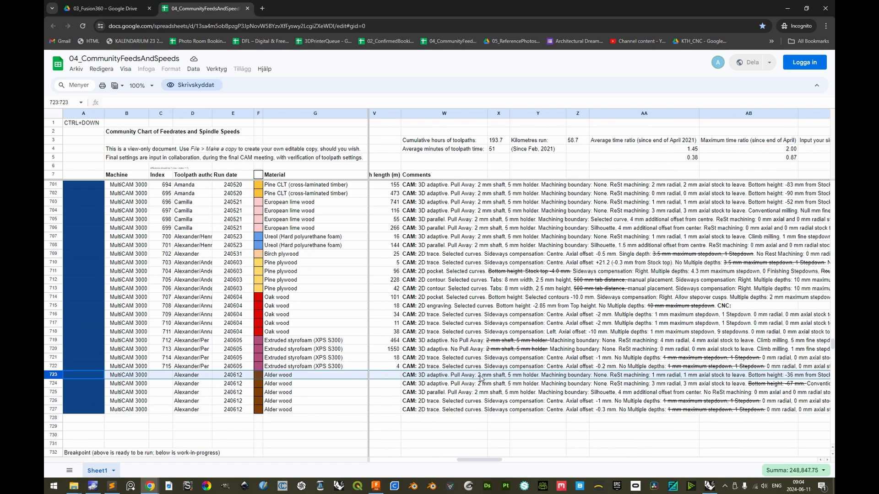
key(alt+Tab)
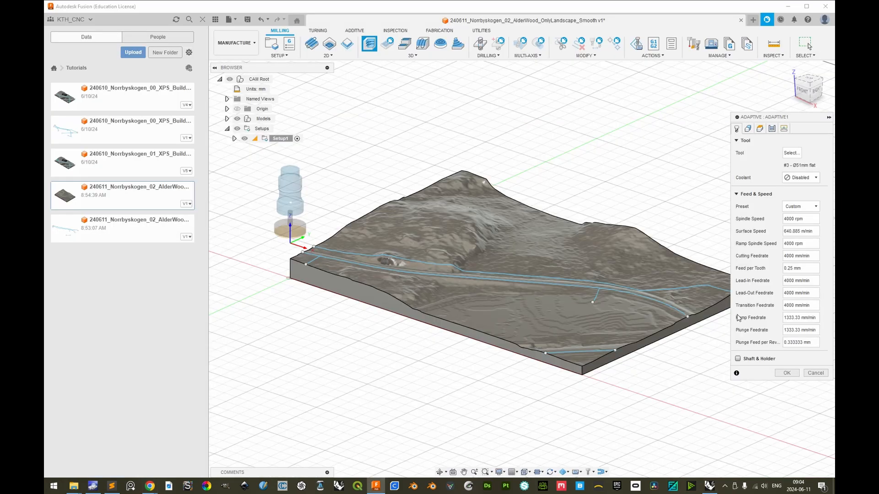
Enable Shaft & Holder pull-away and change the shaft clearance to 2 mm, then view Geometry.
click(738, 359)
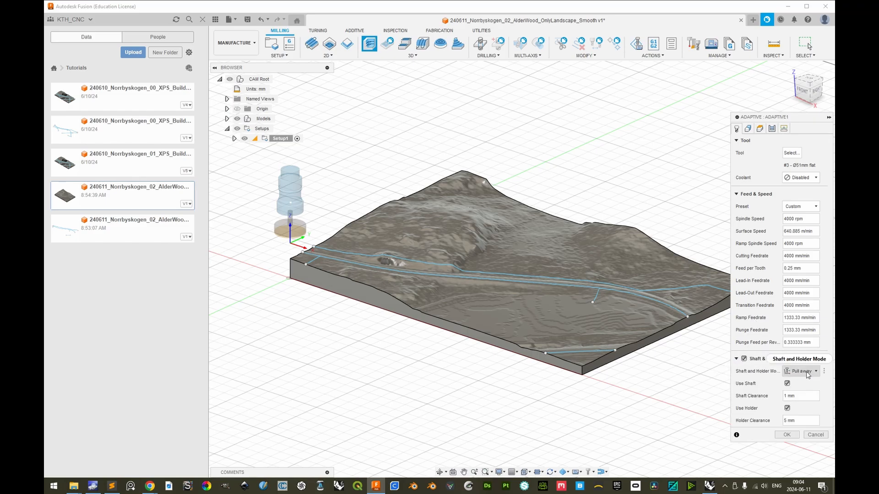
mouse_move(808, 373)
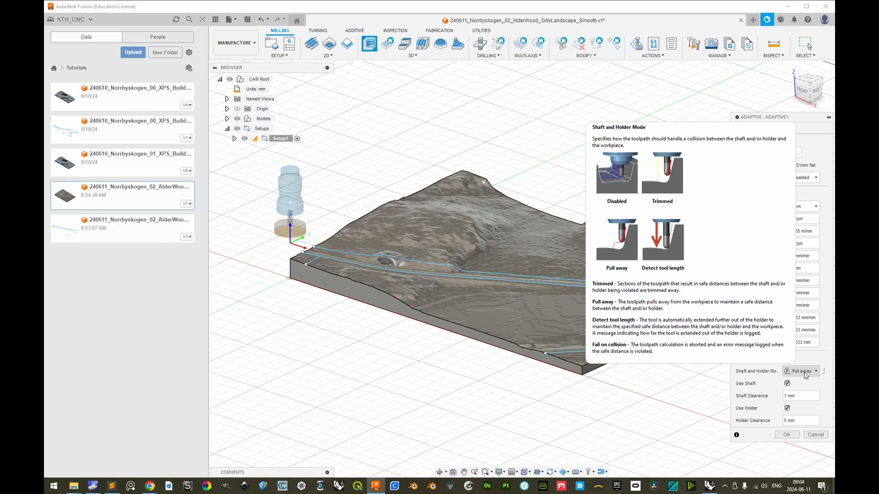
drag(788, 395, 781, 398)
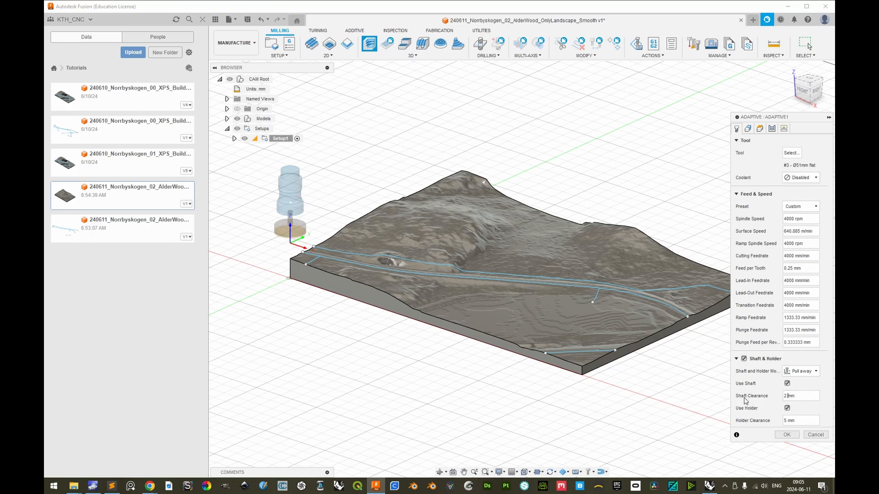
click(748, 129)
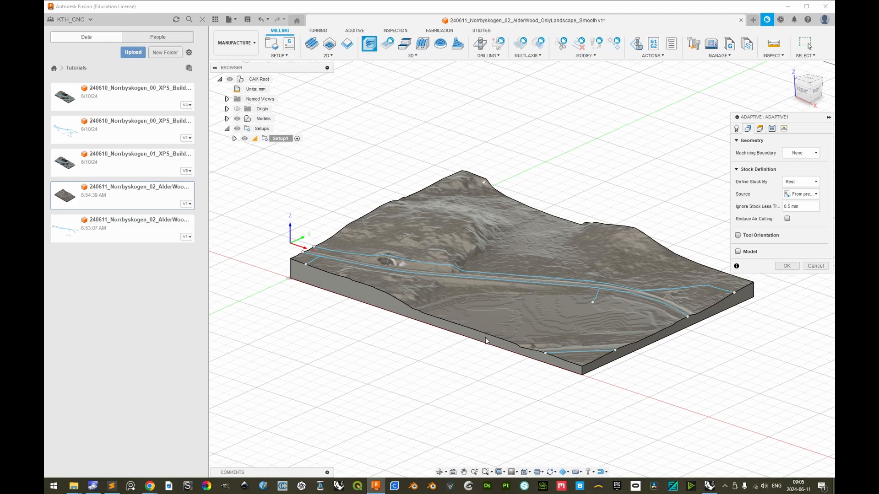
Set the bottom height from Stock top with a -36 mm offset, then open the Tool Library.
click(760, 128)
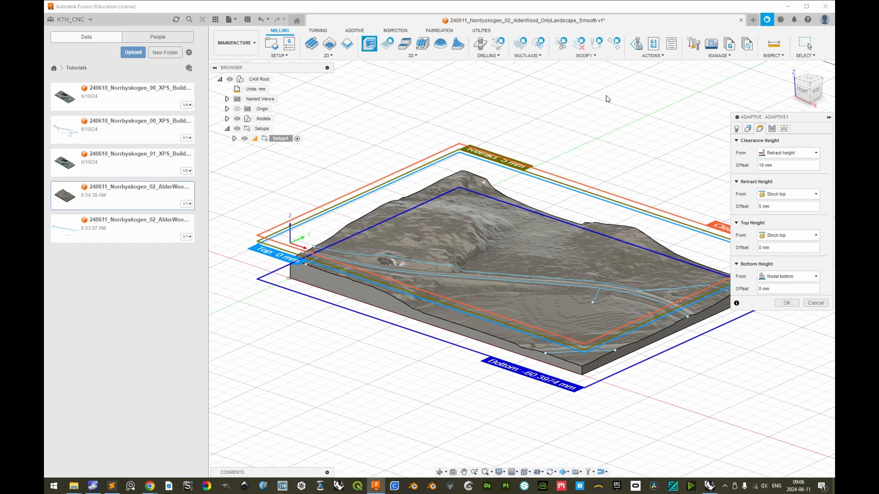
click(771, 279)
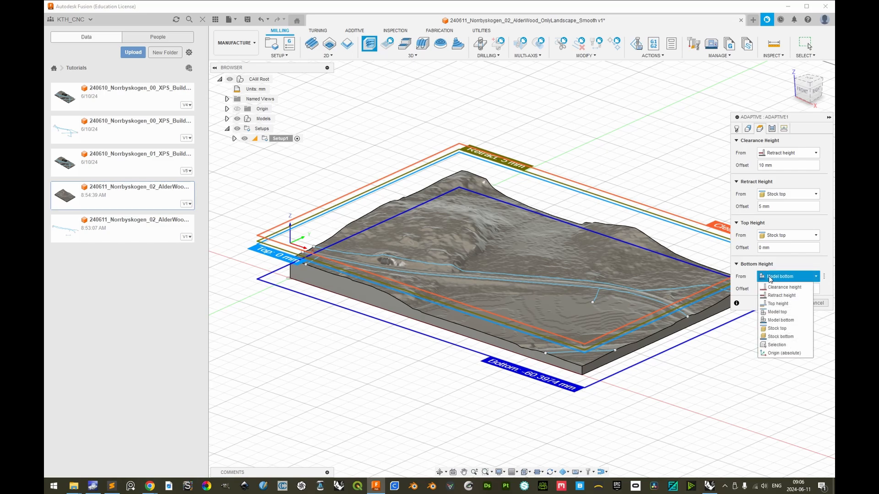
click(781, 328)
drag(764, 290, 751, 291)
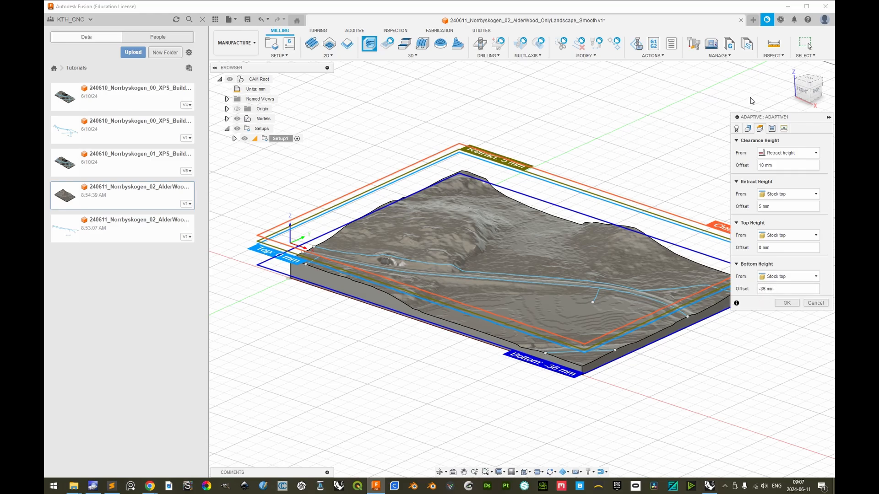
click(728, 56)
click(709, 72)
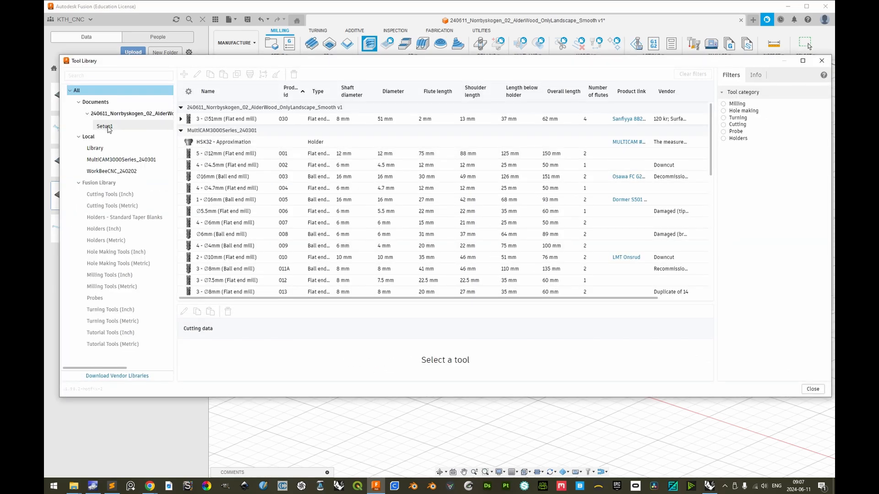
Confirm Setup1 holds only the 51 mm flat end mill, close the library, and view Passes.
click(105, 126)
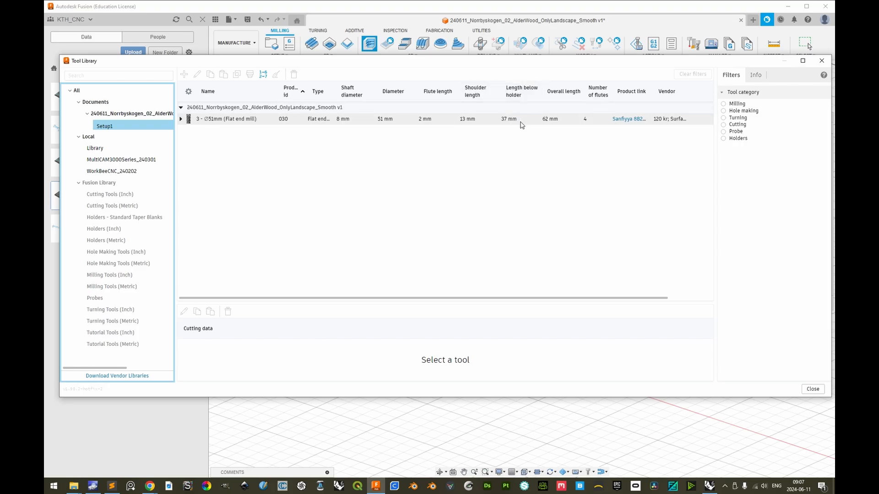
click(812, 389)
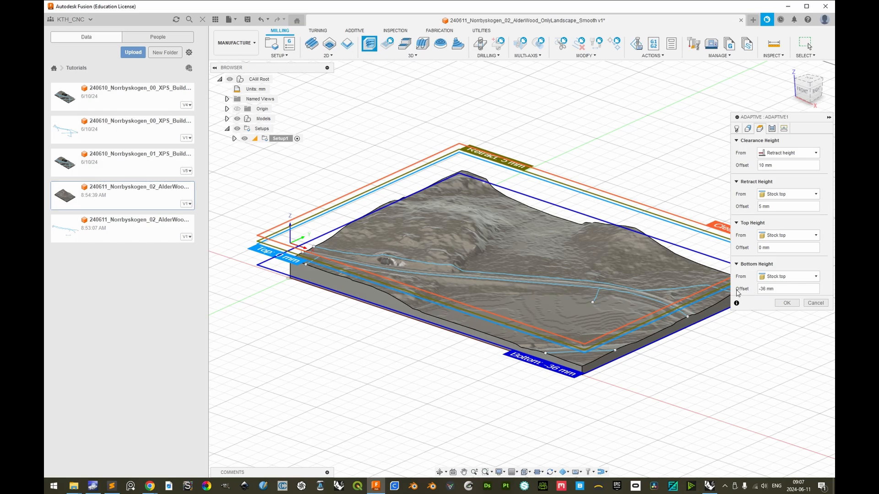
click(773, 130)
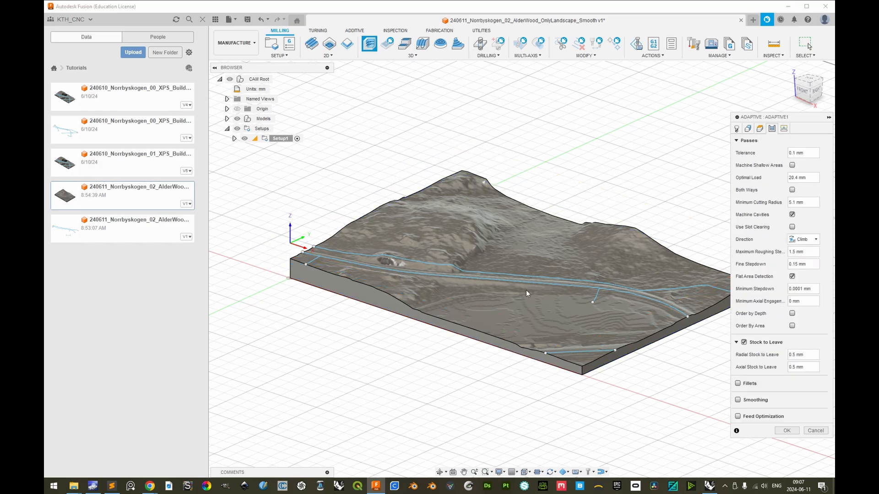
Switch the adaptive pass's cutting direction from Climb to Conventional, then go back to the feeds-and-speeds sheet.
click(806, 239)
click(809, 260)
click(803, 239)
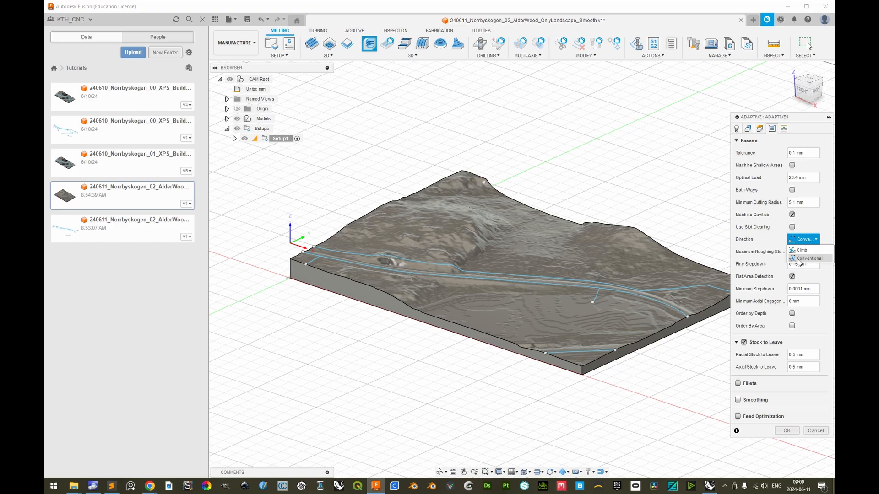
click(799, 260)
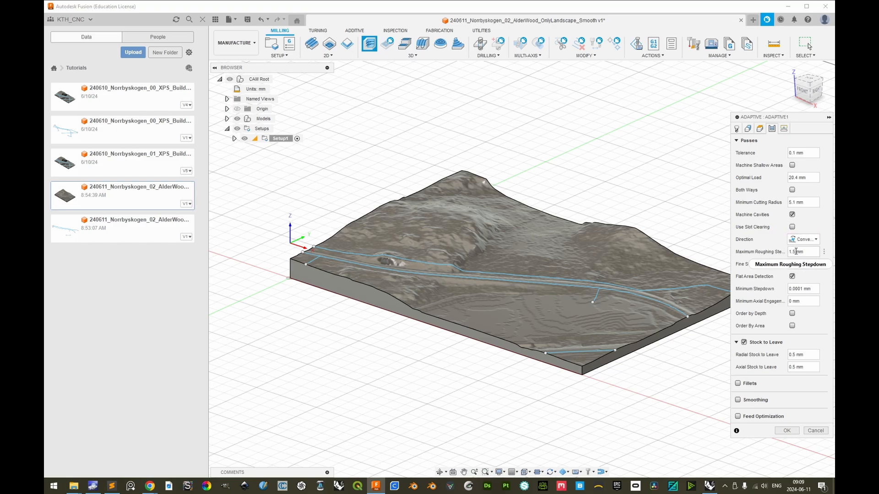
key(alt+Tab)
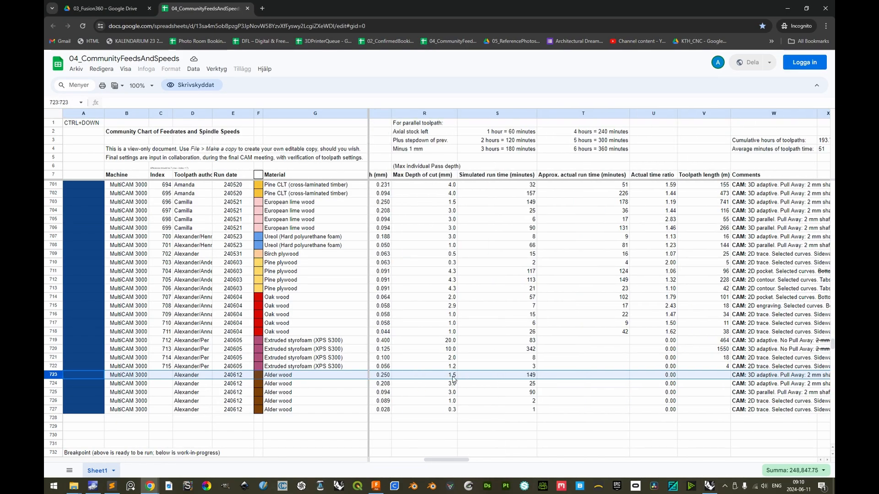
Back in the Passes tab, set the fine stepdown value to 1 and turn off flat area detection.
key(alt+Tab)
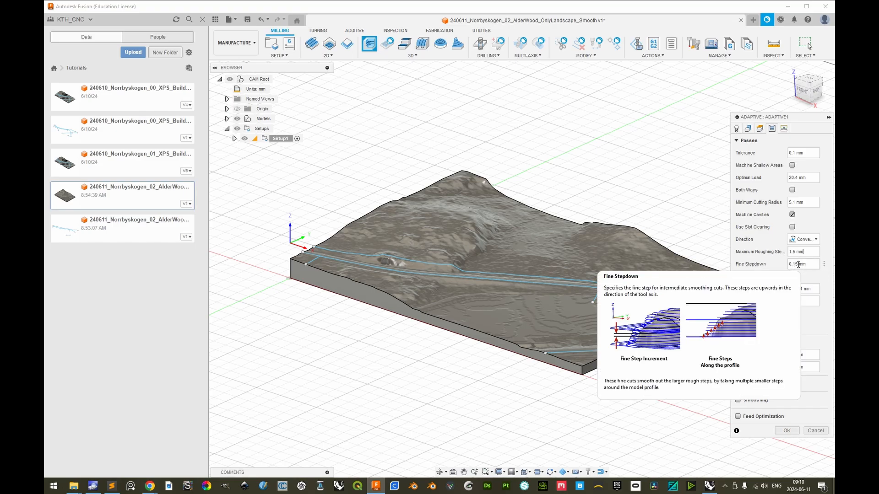
double_click(797, 264)
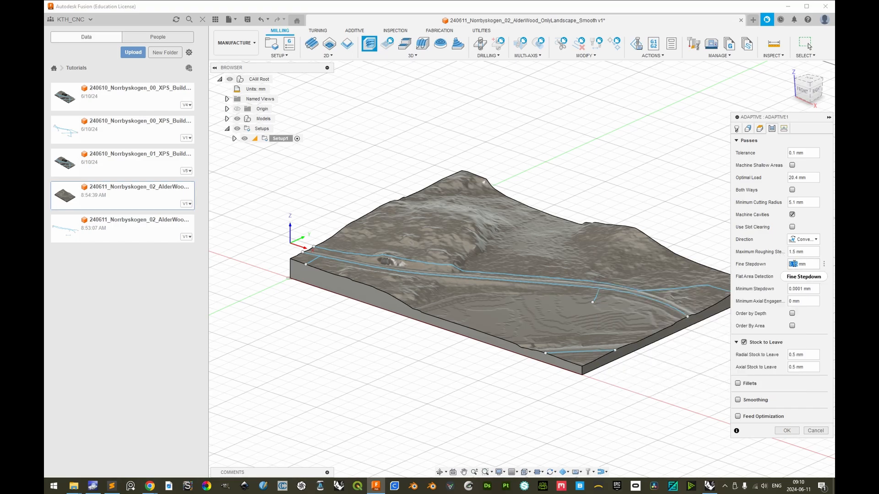
text(1)
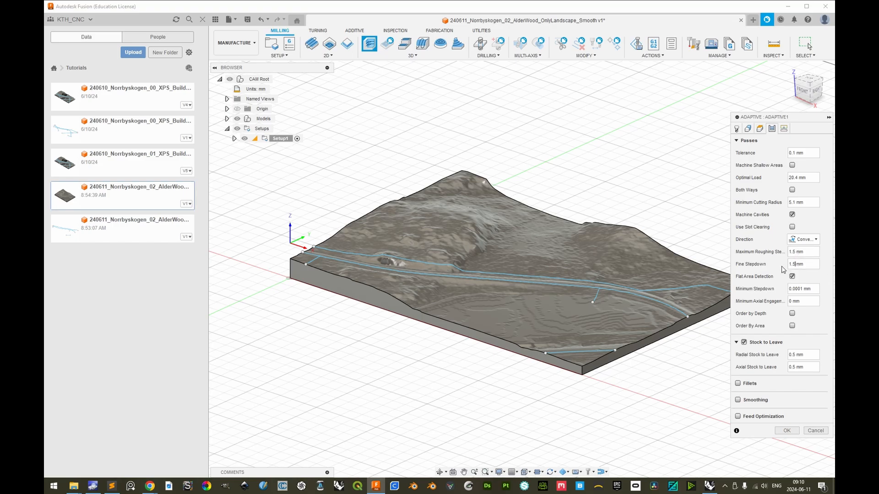
click(792, 266)
mouse_move(794, 280)
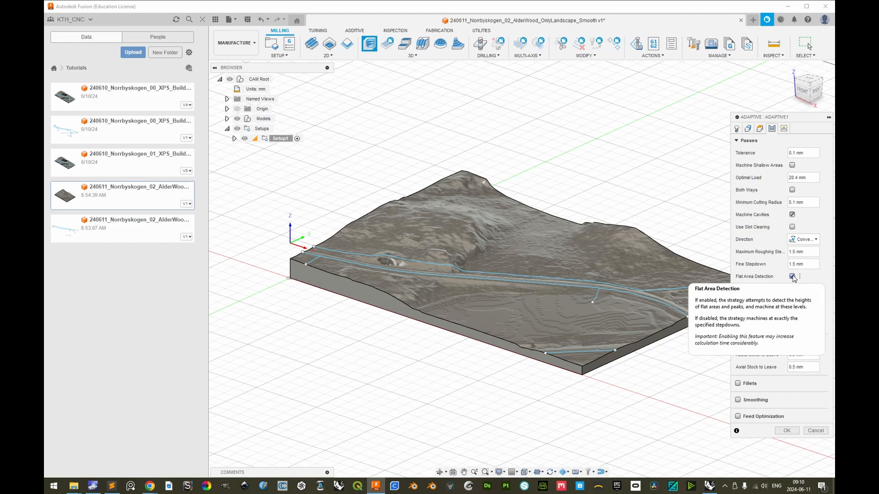
click(792, 277)
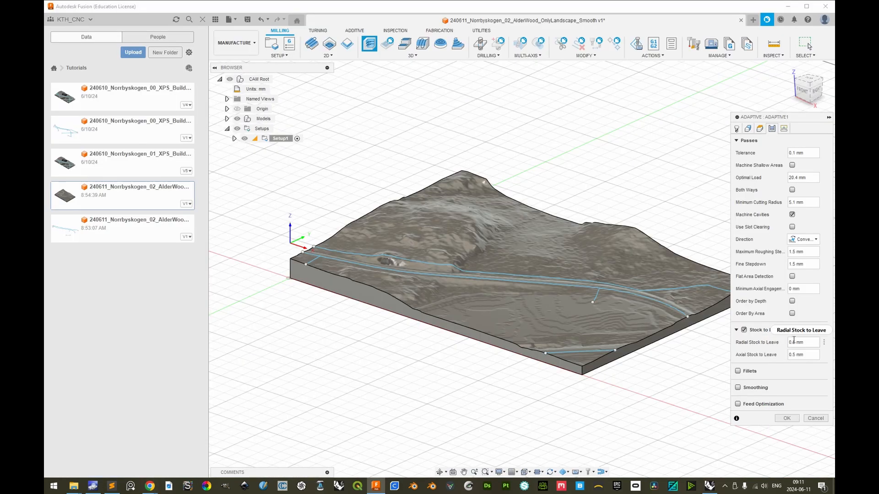
Set both axial and radial stock to leave to 1 mm.
double_click(797, 356)
text(1)
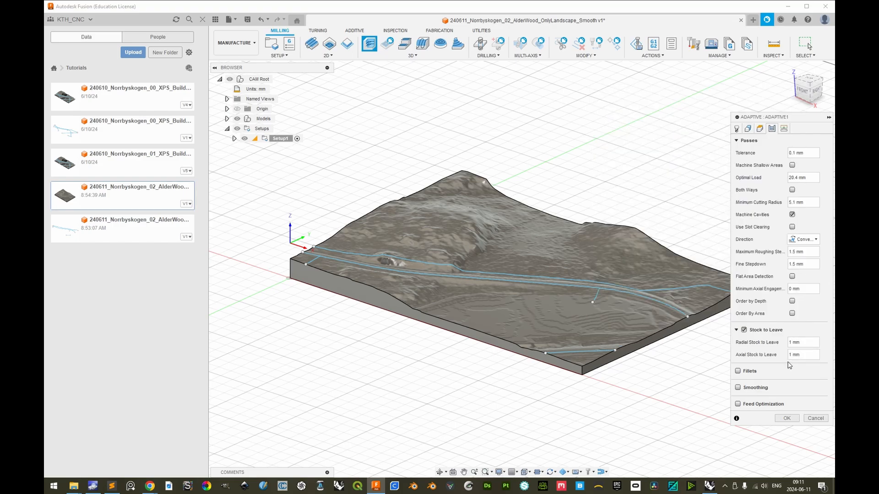
click(793, 343)
mouse_move(793, 355)
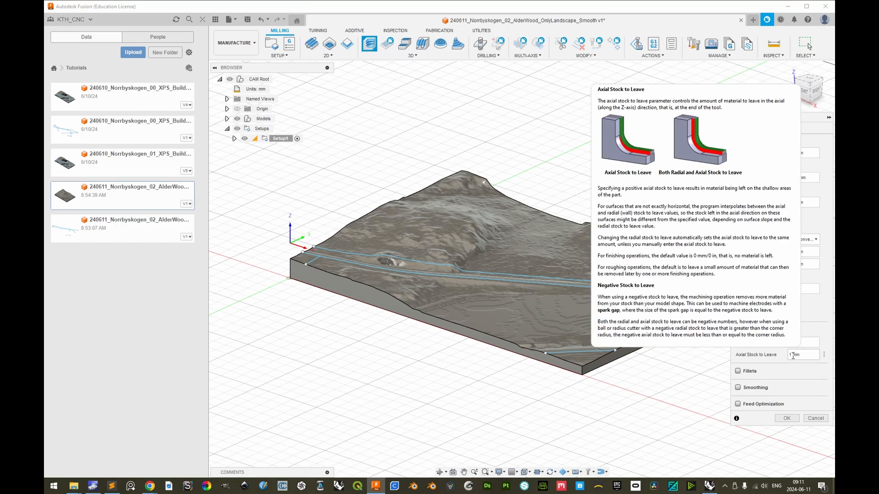
key(alt+Tab)
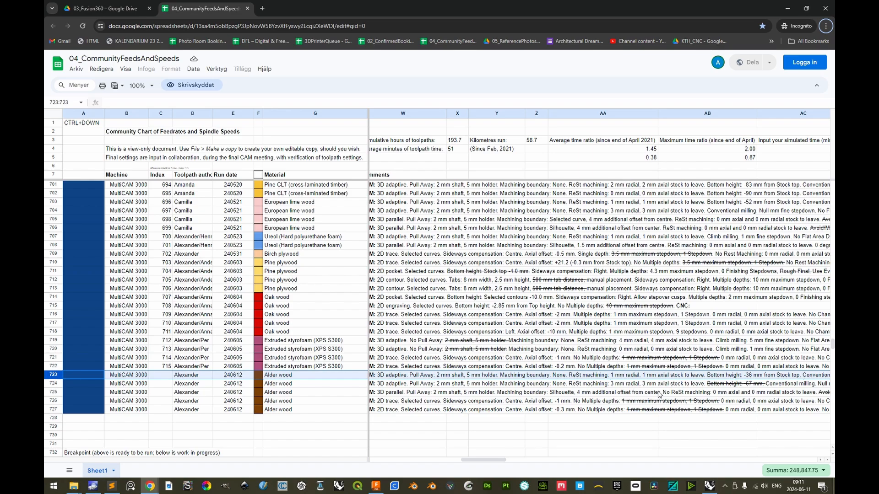
Scroll right along the Alder wood rows to read ramp angle 0.5, helical 70 mm, minimum 60 mm.
scroll(659, 381, right, 5)
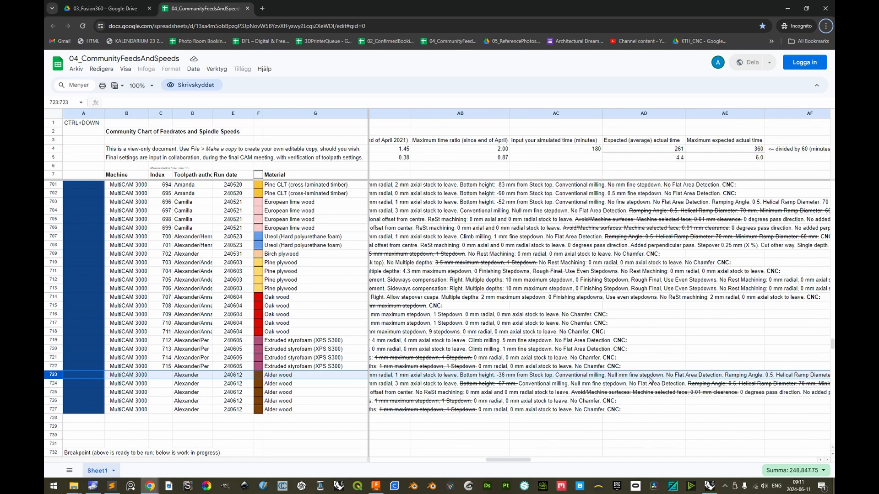
scroll(652, 384, right, 3)
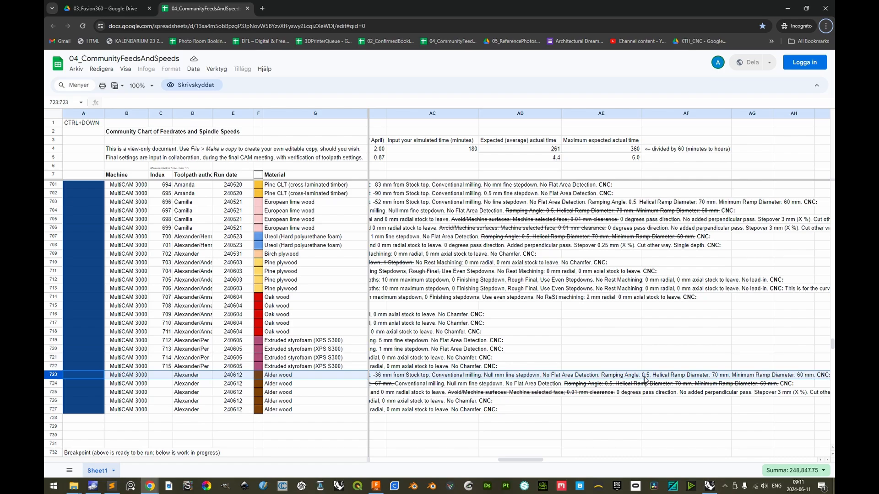
scroll(646, 380, right, 2)
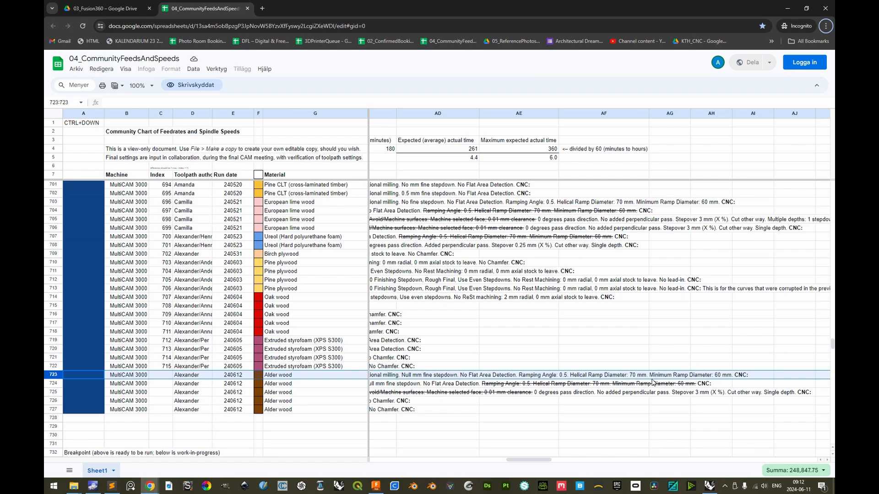
key(alt+Tab)
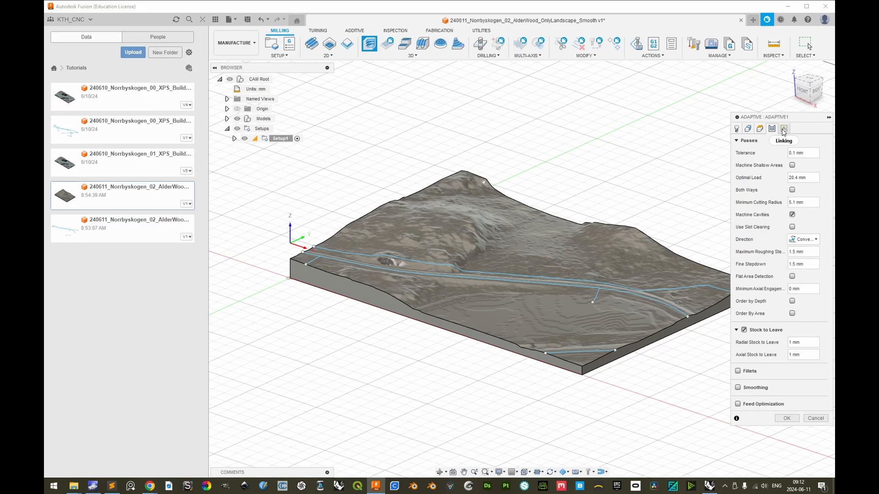
In the Linking tab, enter ramping angle 0.5, helical ramp diameter 70 and minimum ramp diameter 60.
click(783, 130)
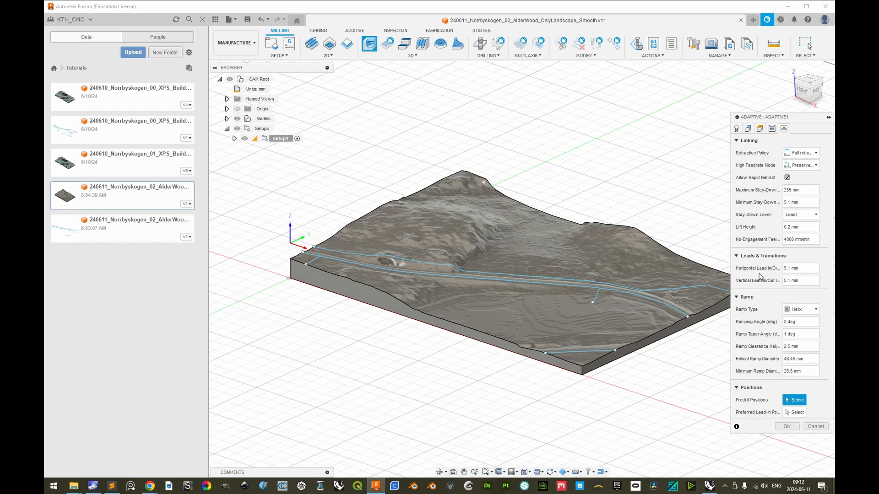
click(785, 322)
text(.5)
drag(795, 360, 779, 362)
text(70)
drag(793, 372, 779, 374)
text(60)
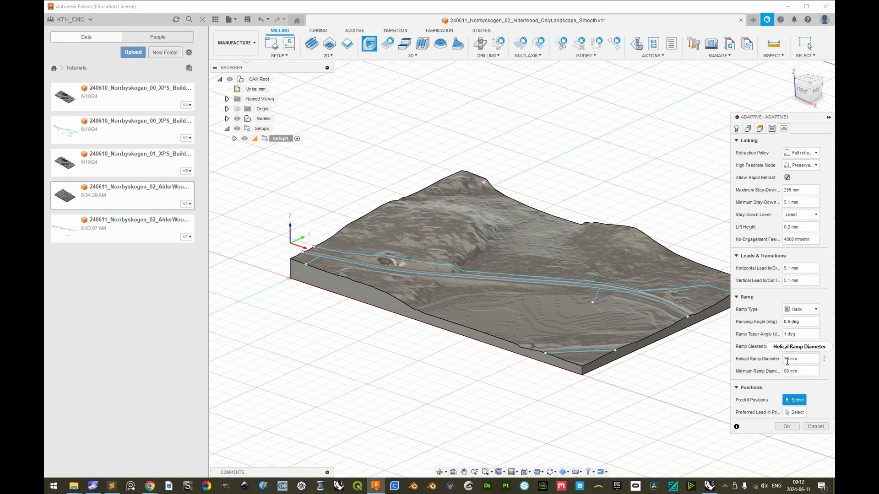
mouse_move(787, 361)
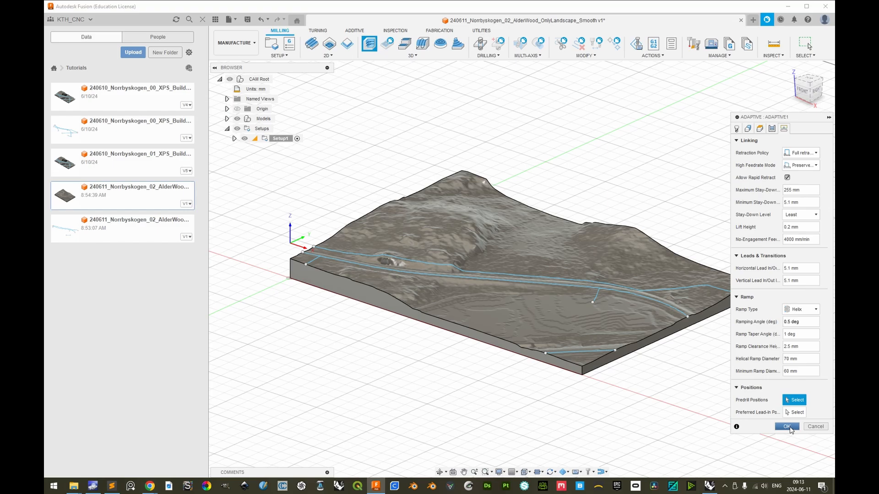
Orbit and zoom around the generated Adaptive1 toolpath covering the whole stock, estimated at 1:19:13.
key(alt+Tab)
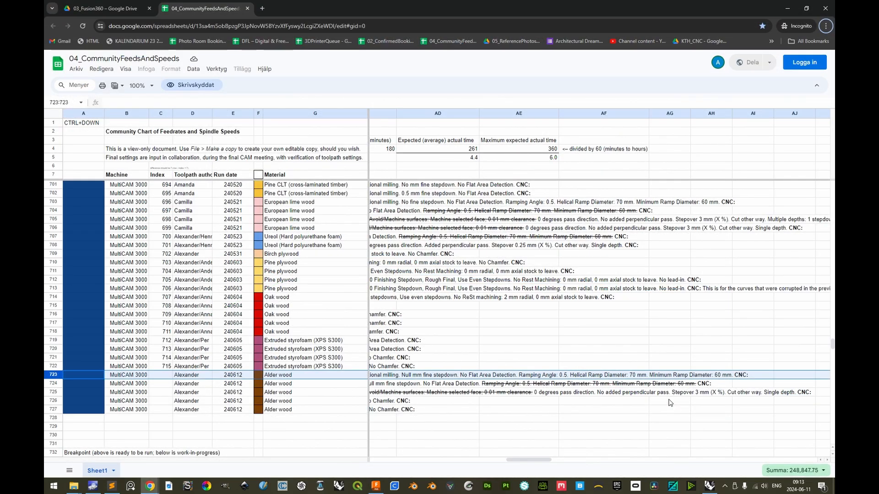
key(alt+Tab)
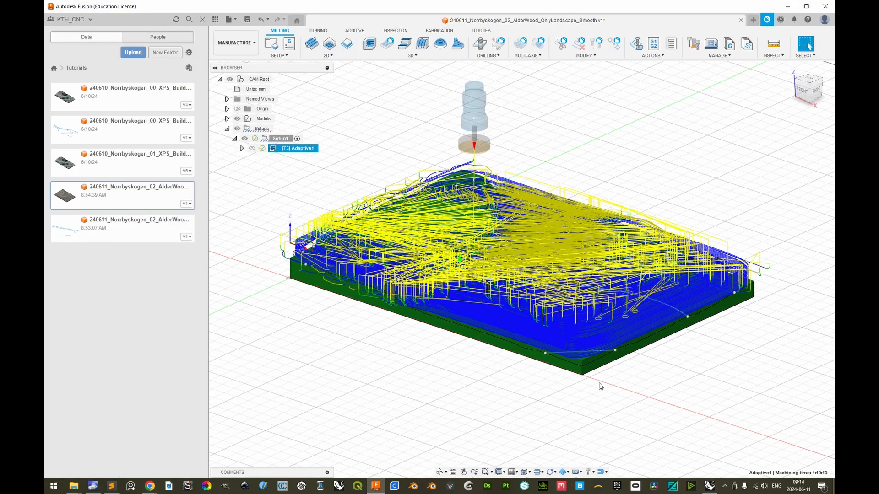
scroll(582, 382, up, 3)
shift+middle_drag(591, 374, 500, 375)
shift+middle_drag(647, 365, 718, 336)
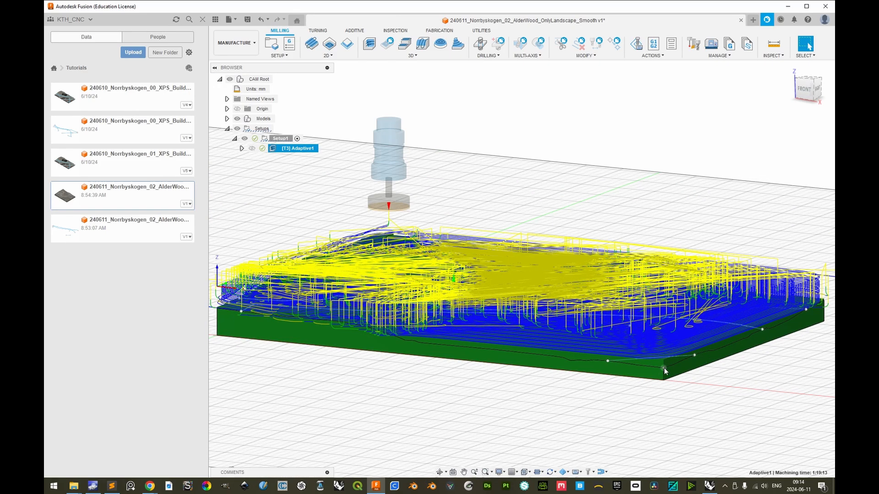
scroll(444, 381, down, 2)
middle_drag(444, 380, 449, 382)
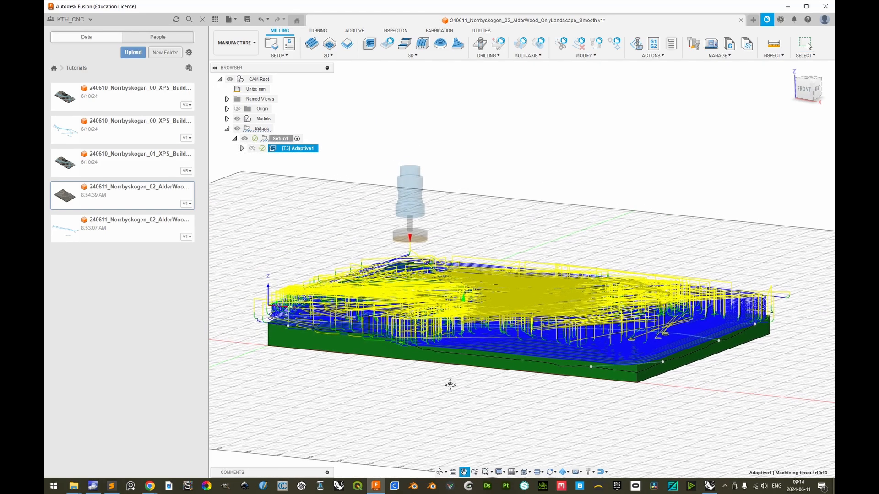
click(662, 56)
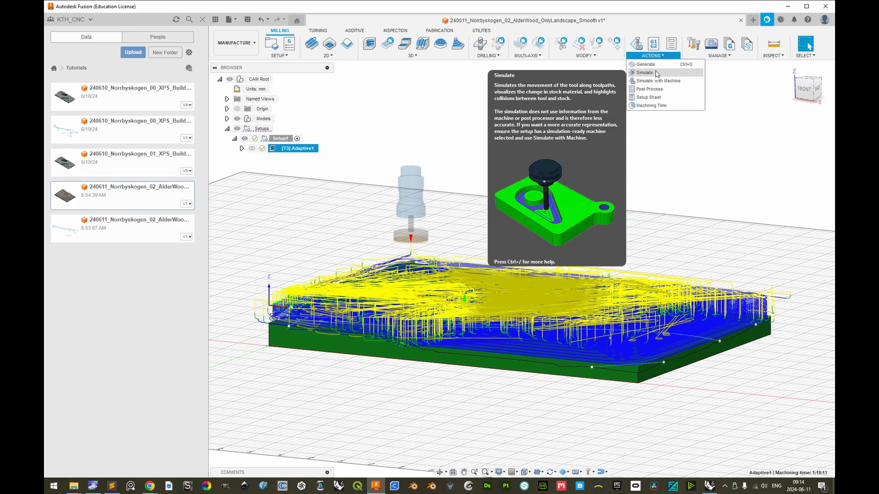
Simulate Adaptive1 to its end with the stock colored by material.
click(646, 72)
click(571, 439)
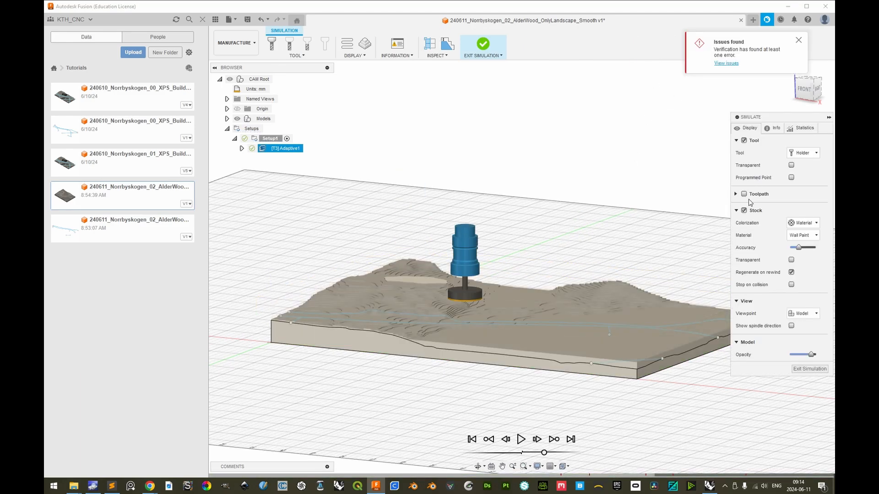
click(804, 223)
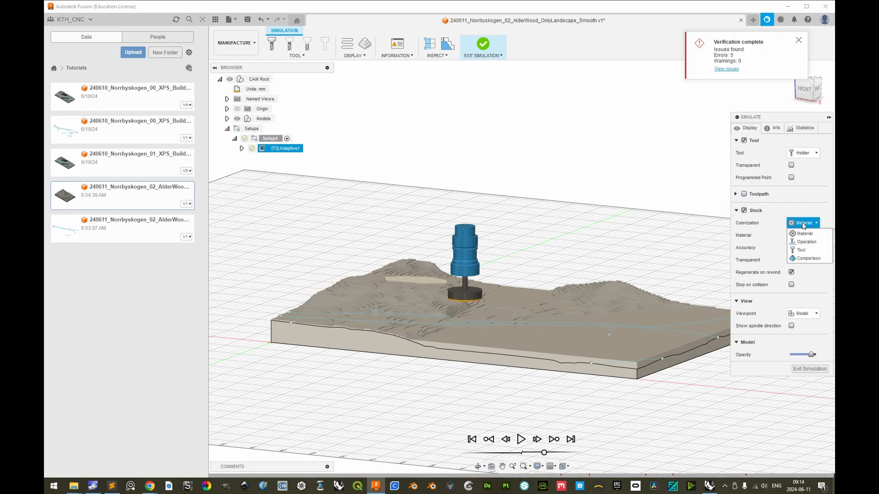
click(782, 227)
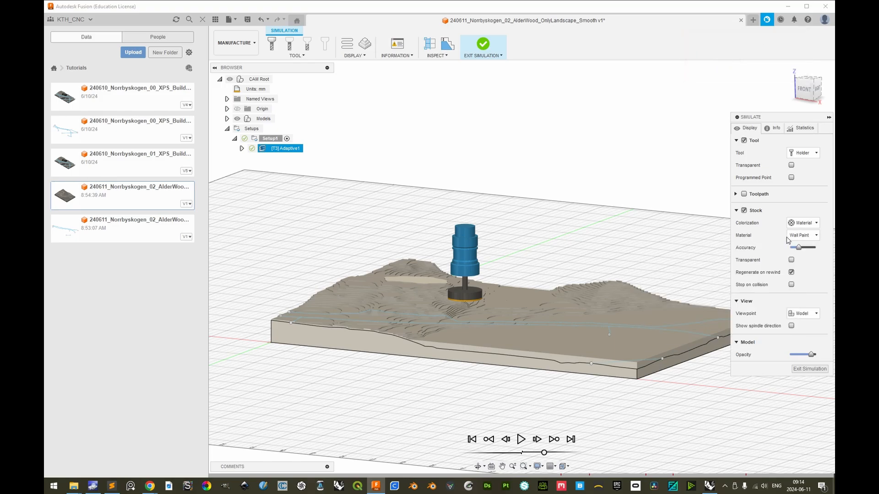
click(815, 236)
Orbit the roughed terrain and view the statistics: 1:19:28 machining time, 391.179 m distance.
shift+middle_drag(591, 303, 448, 314)
scroll(491, 312, up, 4)
scroll(491, 316, down, 3)
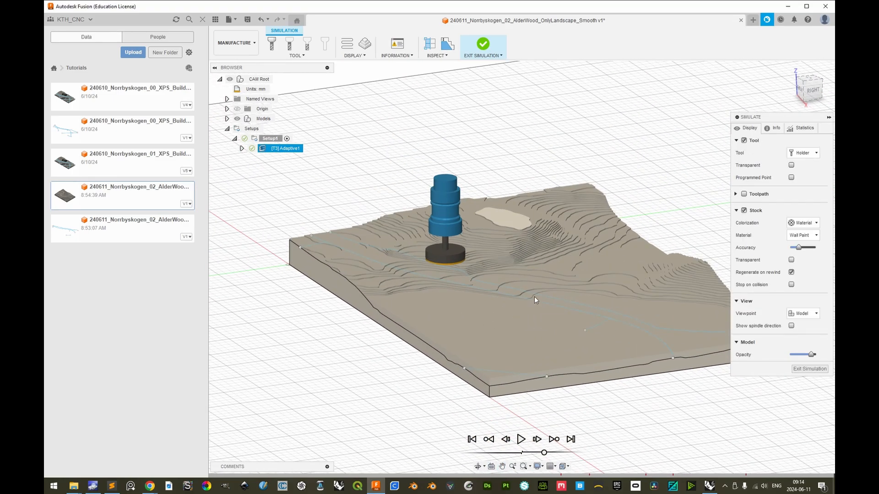
shift+middle_drag(475, 312, 494, 307)
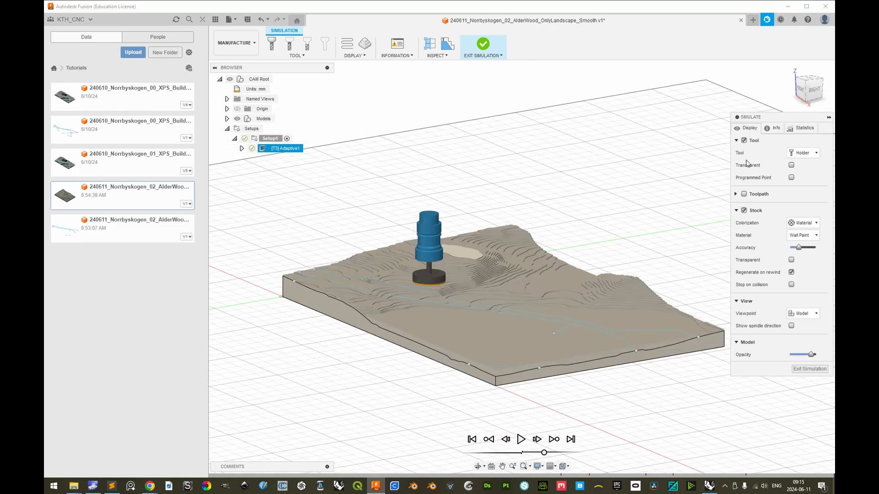
click(802, 128)
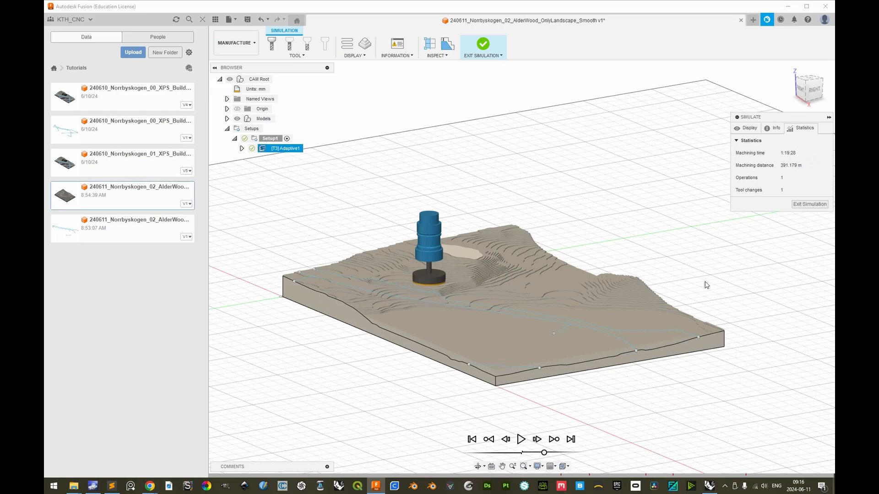
Launch Grasshopper in Rhino and load the 240610_GH_EstimateCNCToolpathTimes definition from the recent files.
click(709, 486)
text(Grasshopper)
key(Return)
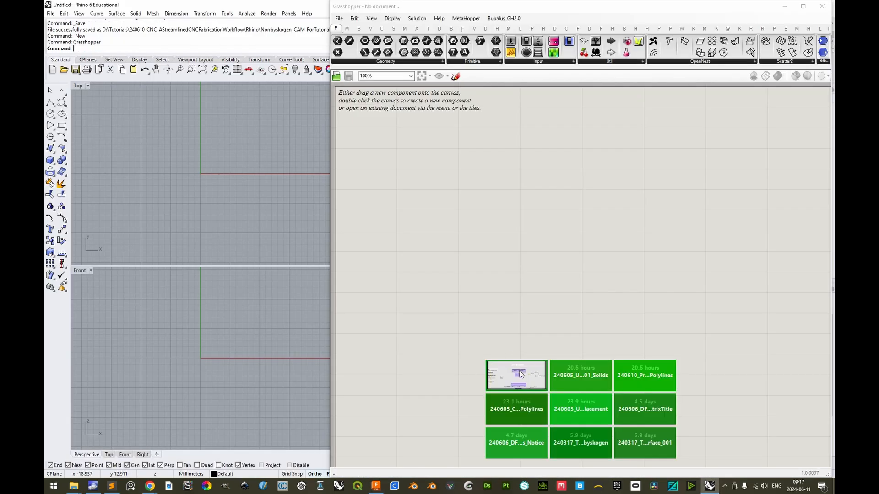
click(520, 374)
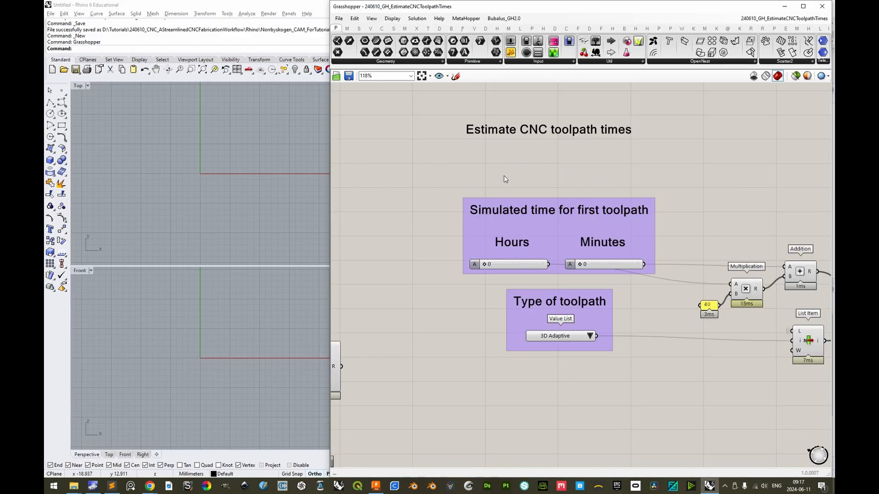
right_drag(571, 189, 556, 171)
key(alt+Tab)
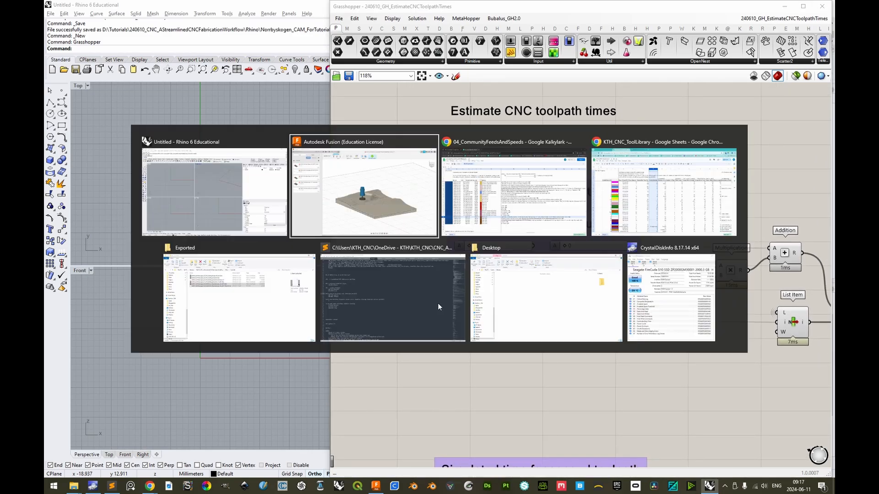
click(263, 9)
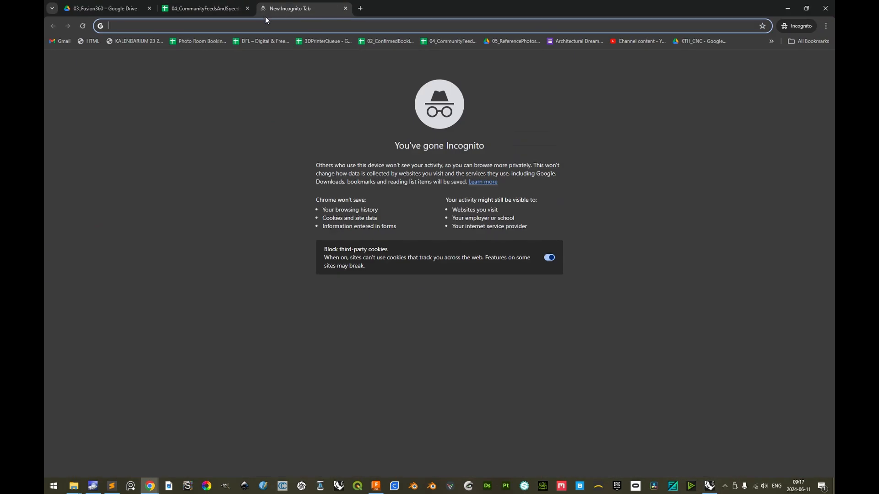
Go to gh.kthcnc.se and browse 03_Definitions > Fabrication > EstimateCNCToolpathTimes.
text(gh)
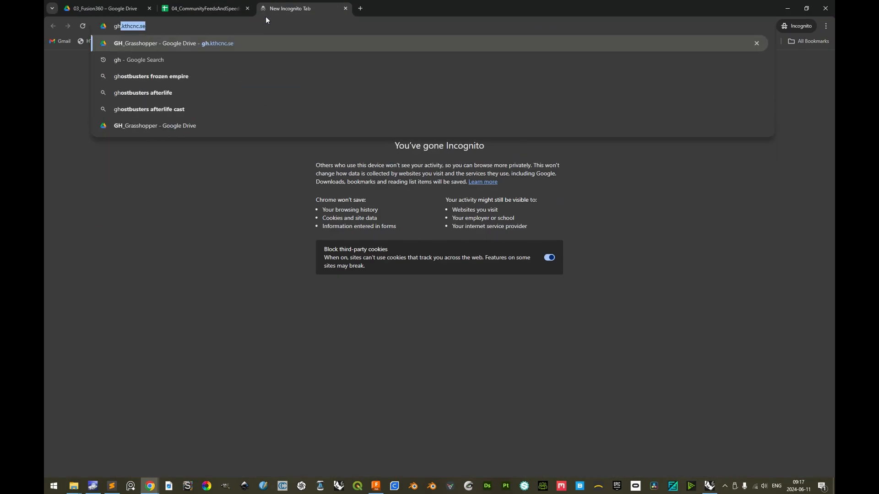
text(.)
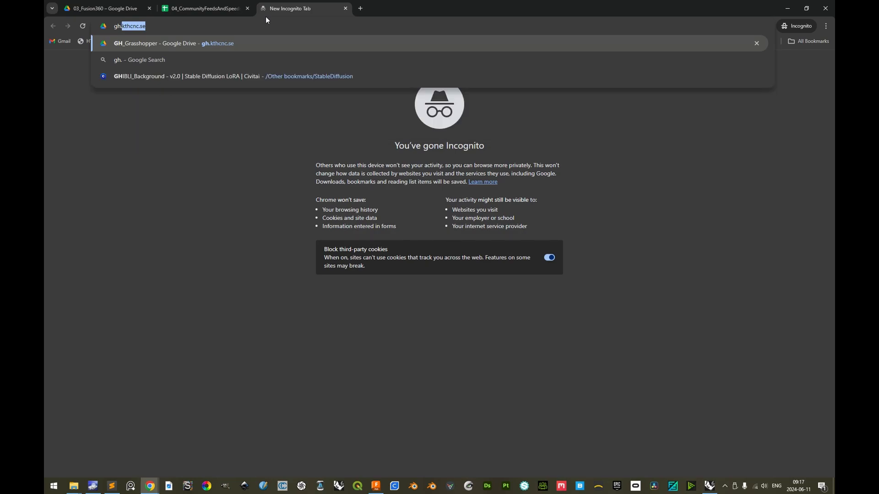
text(kthcnc.se)
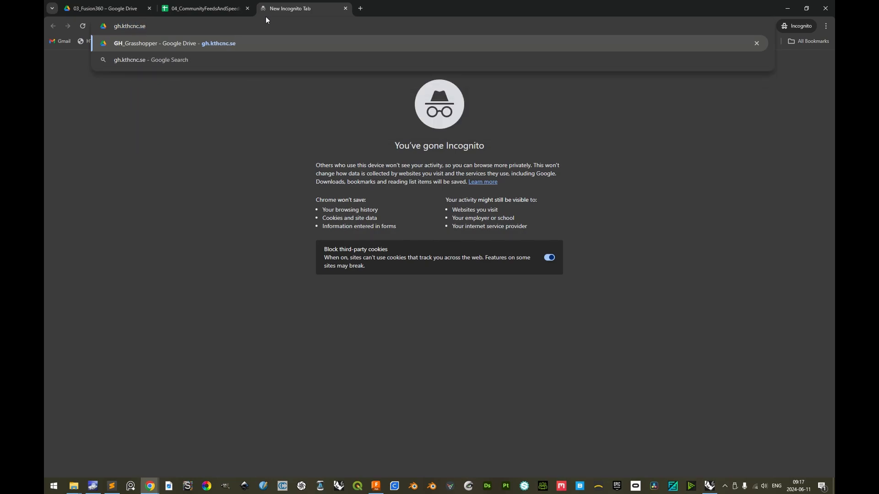
key(Return)
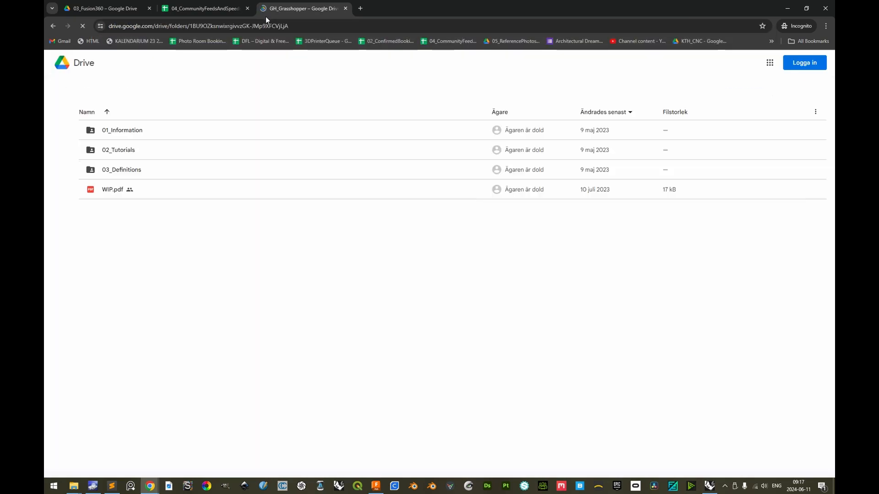
double_click(130, 172)
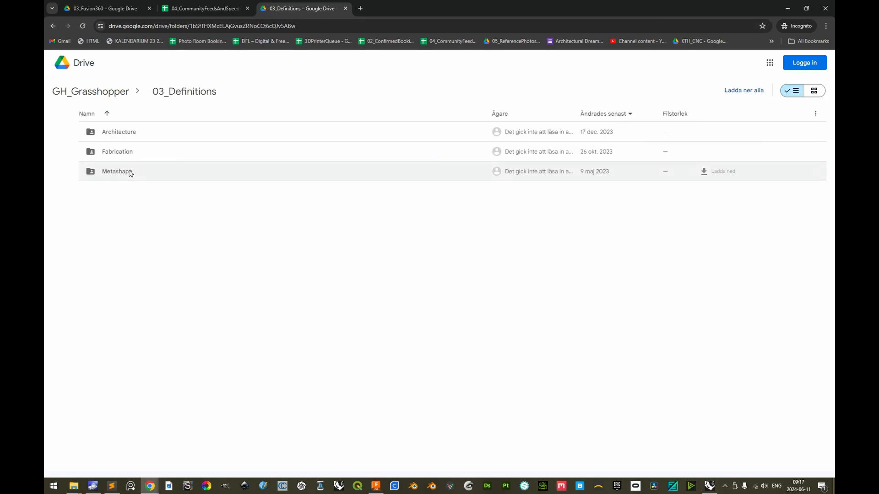
double_click(126, 151)
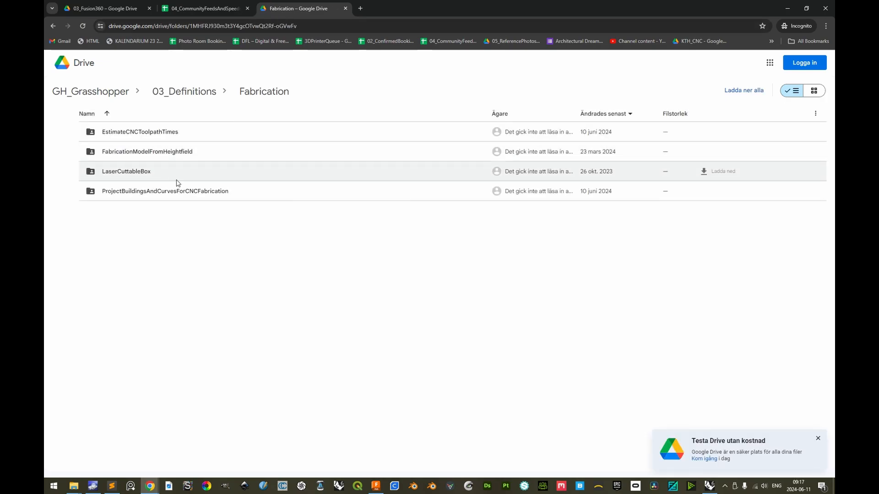
double_click(139, 136)
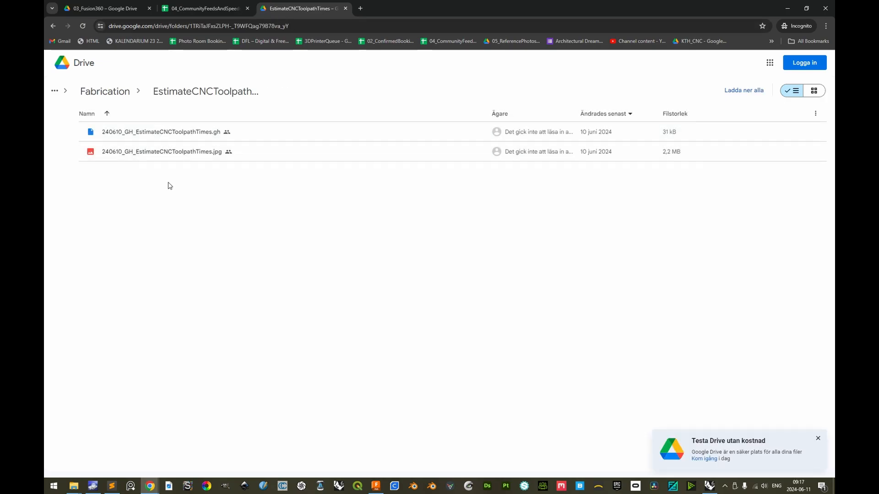
Preview the folder's diagram JPG after the Grasshopper definition file fails to preview.
double_click(157, 135)
click(196, 186)
double_click(174, 153)
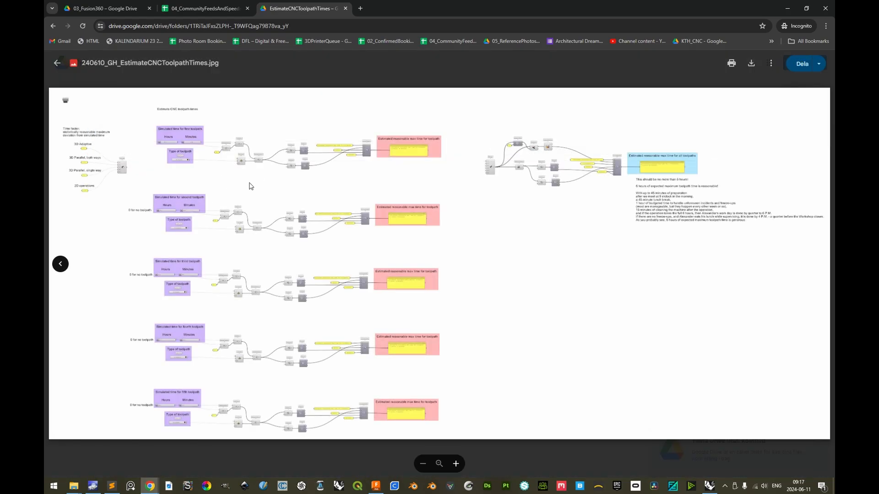
scroll(248, 186, up, 2)
drag(241, 183, 352, 253)
key(Escape)
key(alt+Tab)
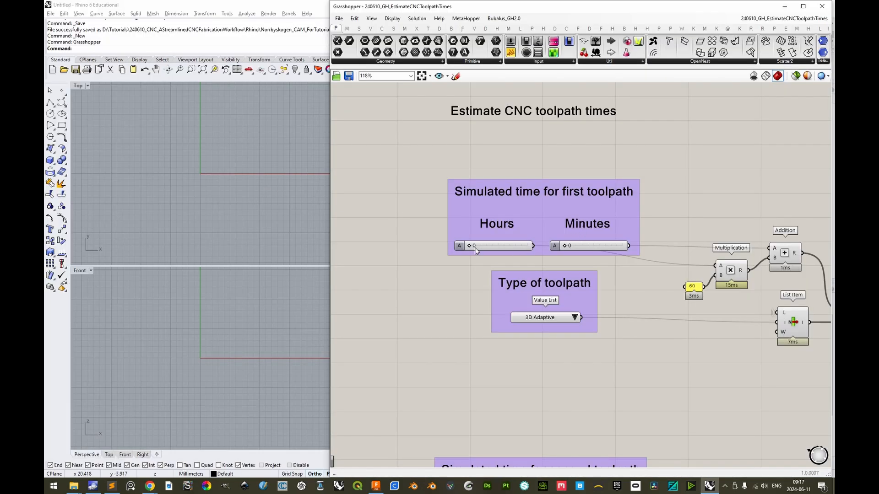
Set the first toolpath's sliders to 1 hour 19 minutes and read the 2 h 23 min maximum estimate.
drag(471, 249, 480, 251)
drag(564, 250, 582, 256)
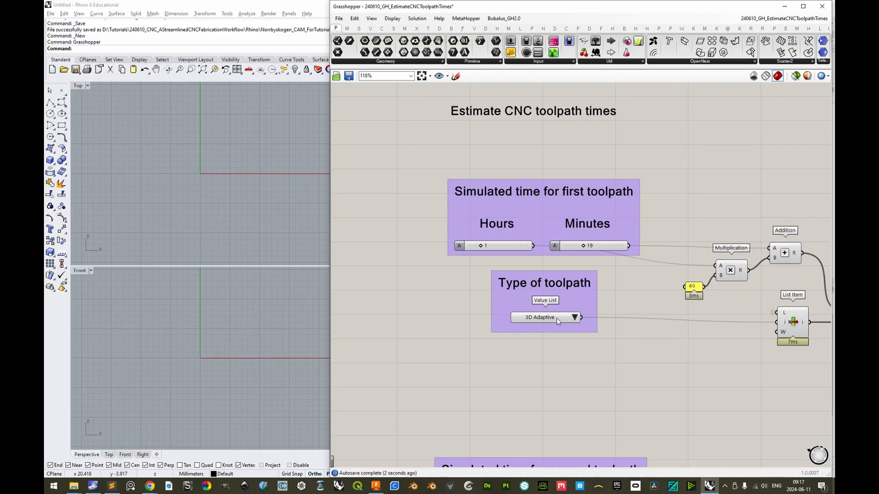
scroll(558, 318, down, 9)
right_drag(691, 306, 542, 273)
scroll(479, 293, up, 11)
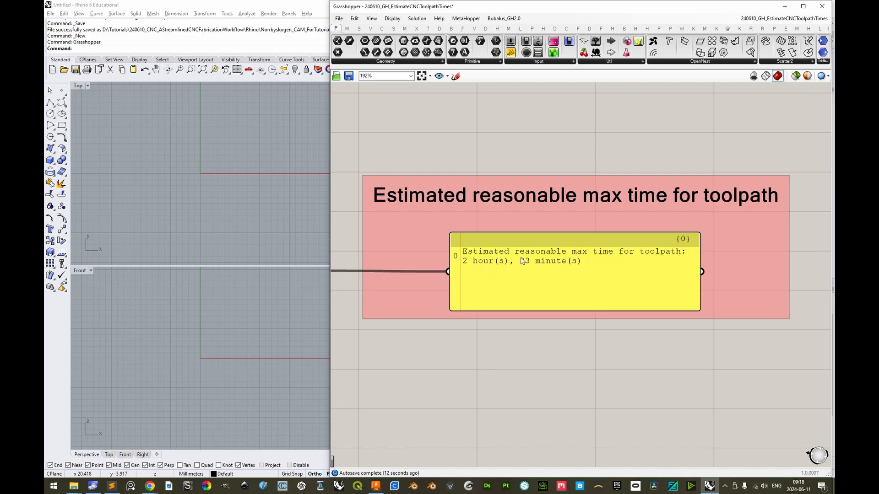
scroll(636, 269, down, 5)
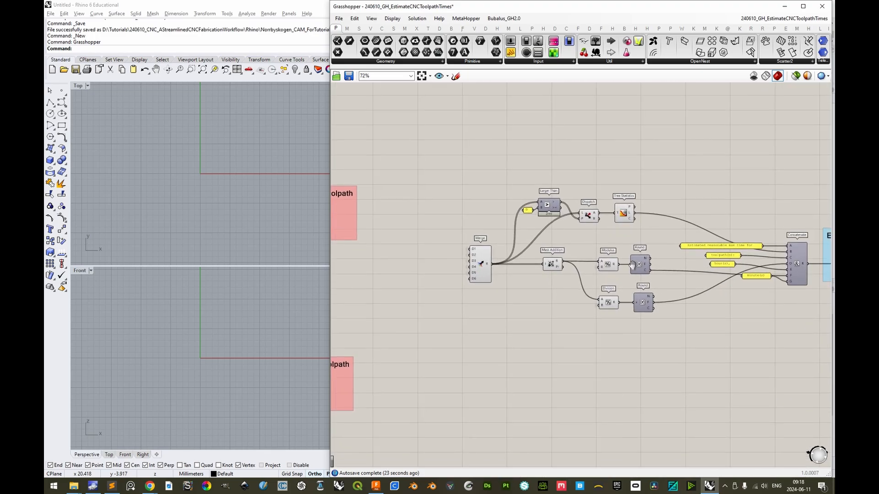
right_drag(634, 266, 426, 260)
scroll(701, 276, up, 4)
right_drag(755, 290, 571, 282)
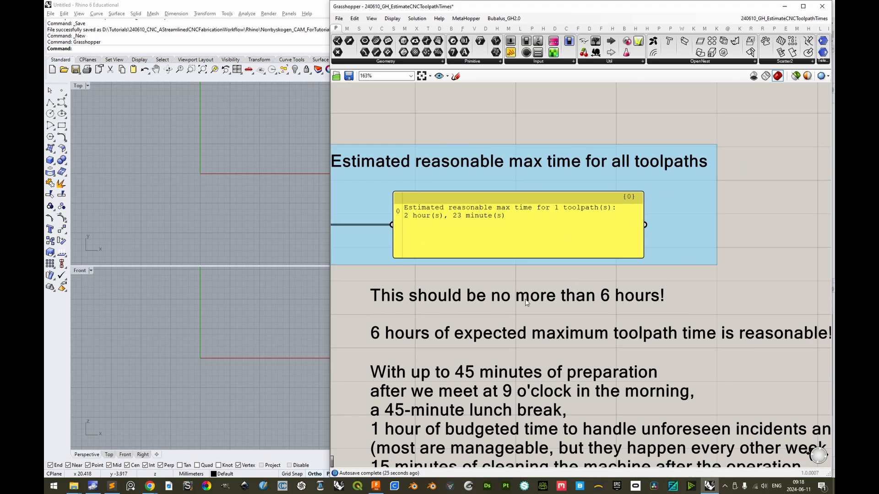
right_drag(495, 290, 516, 286)
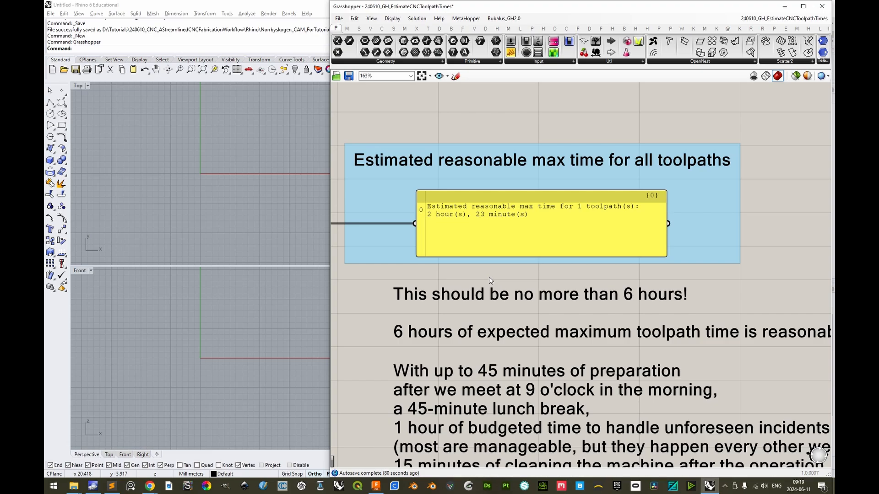
key(alt+Tab)
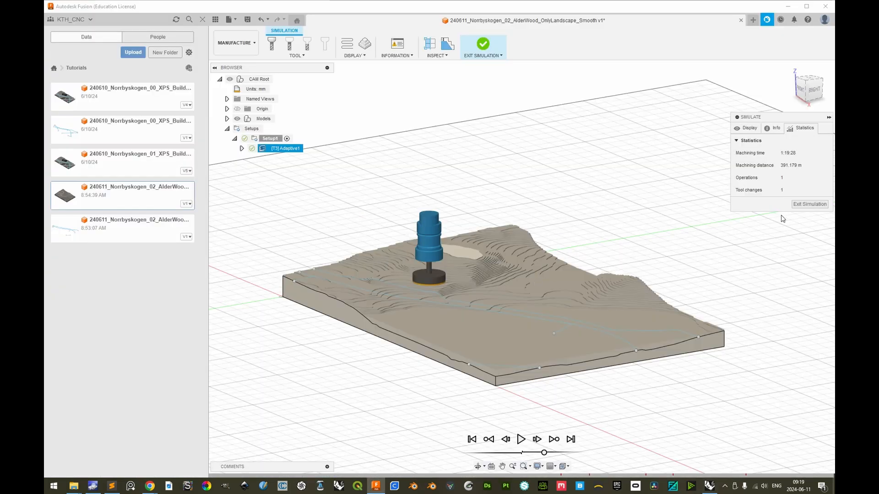
Exit the simulation, start a new 3D Adaptive Clearing, and open its tool library to pick a cutter.
click(809, 204)
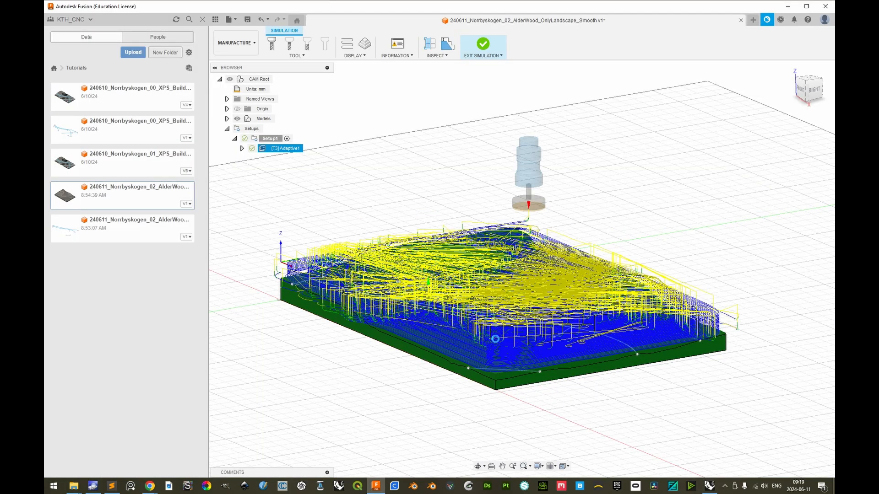
shift+middle_drag(465, 321, 462, 326)
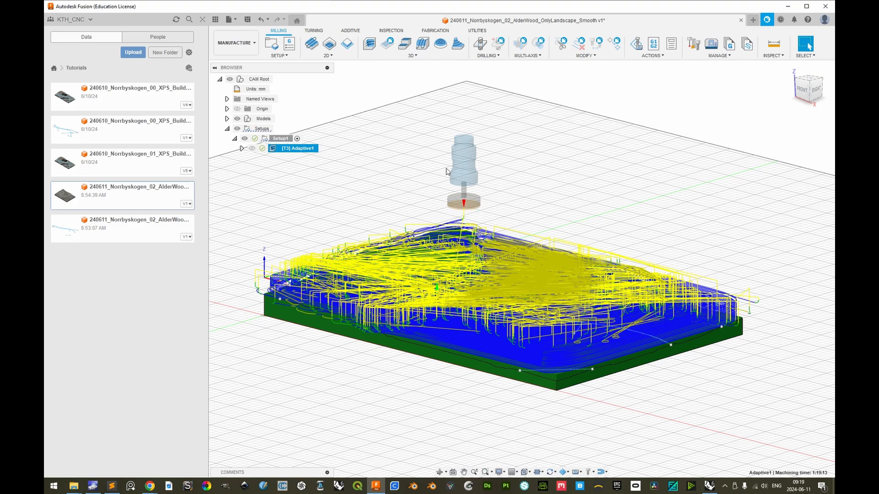
click(398, 58)
click(403, 67)
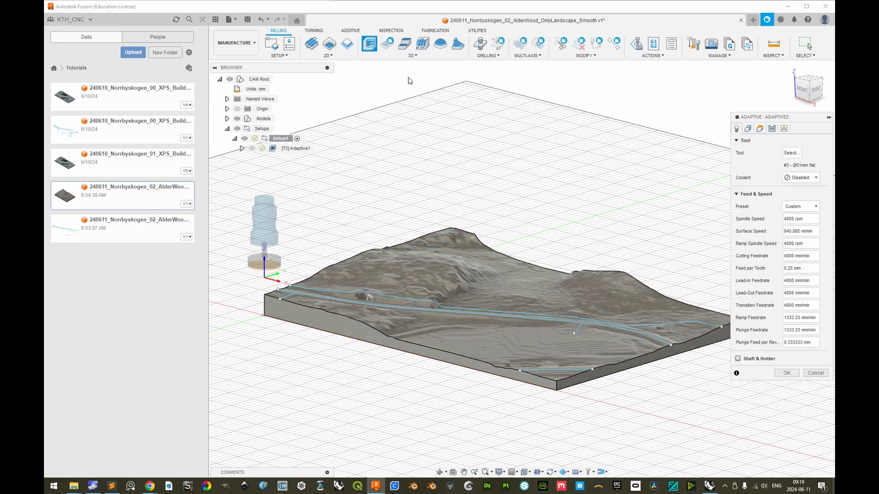
click(792, 156)
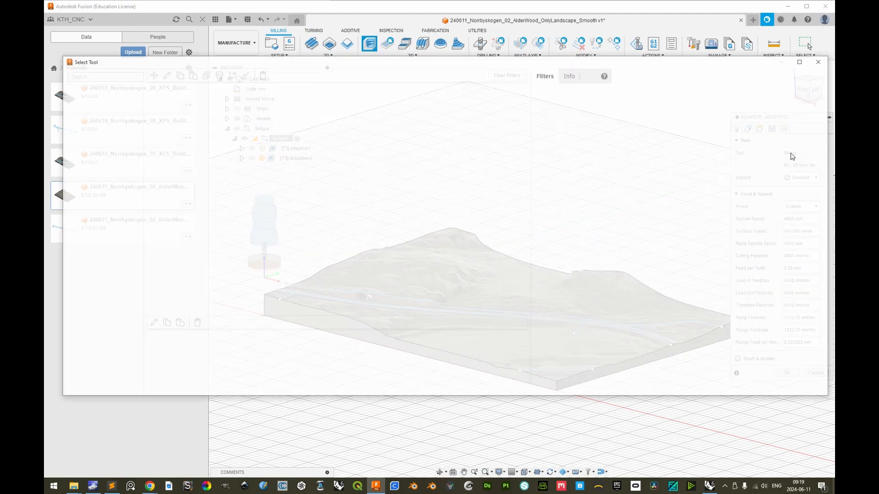
key(alt+Tab)
key(alt+Tab)
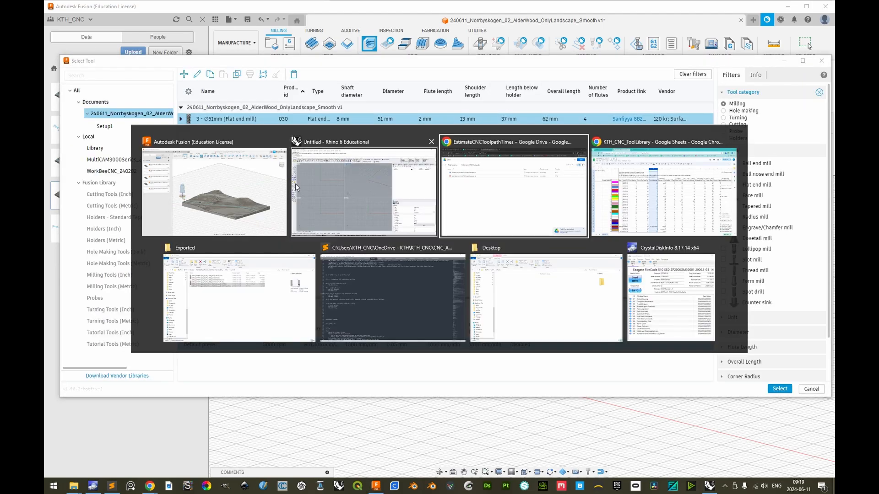
click(174, 4)
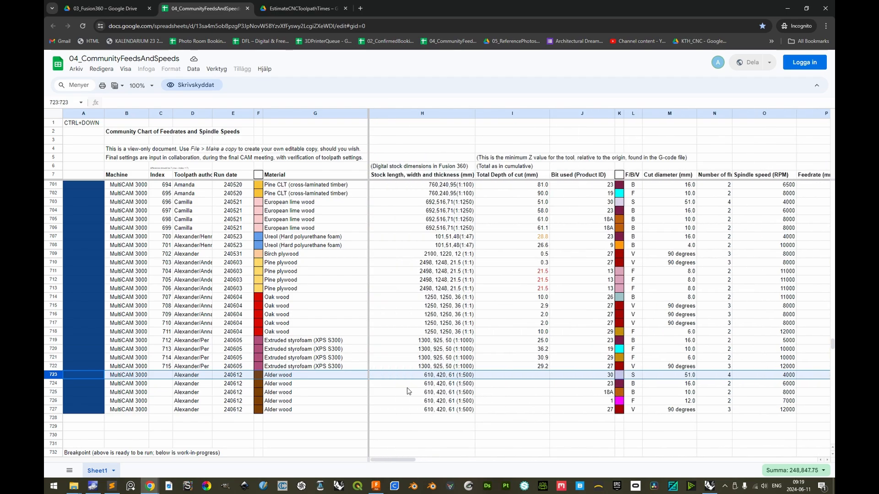
Read row 724's Alder wood settings: bit 23, 16 mm, 6000 rpm, 2500 mm/min.
click(53, 383)
scroll(550, 387, right, 3)
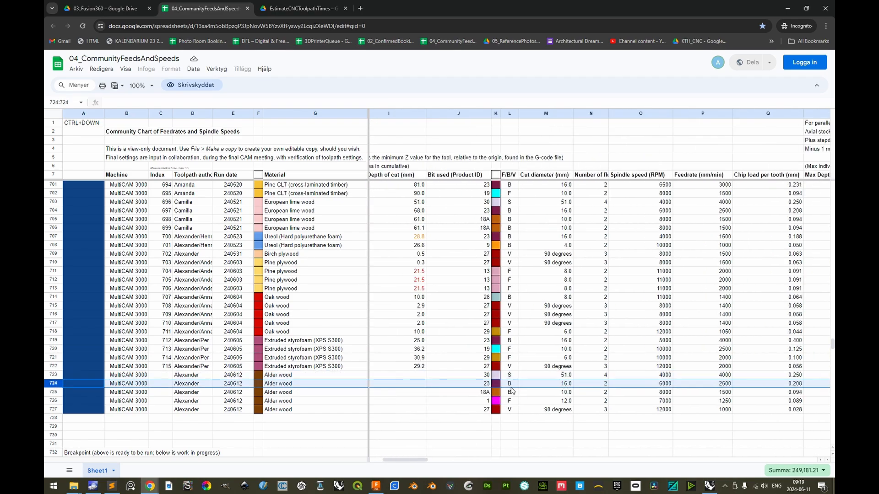
key(alt+Tab)
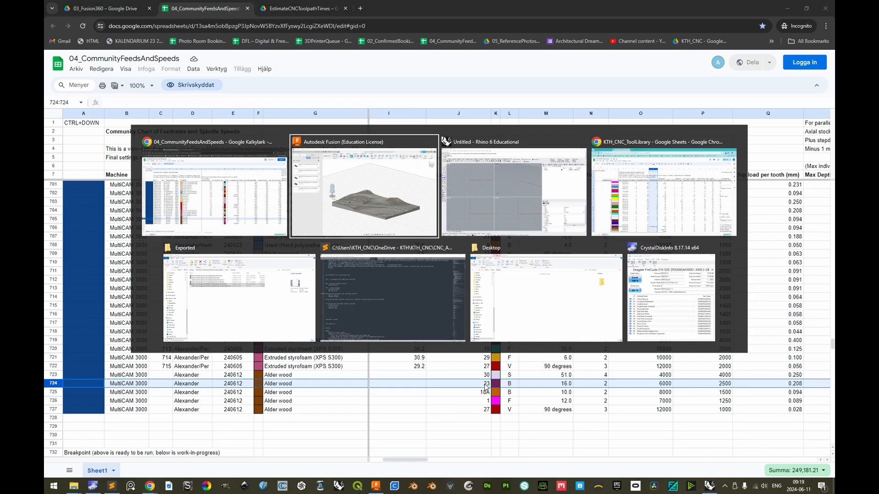
key(Escape)
scroll(504, 388, right, 10)
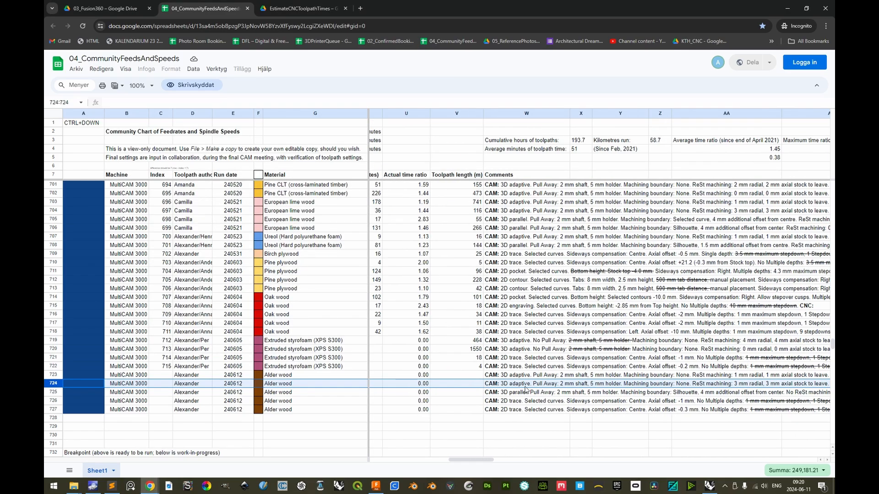
scroll(525, 389, left, 10)
key(alt+Tab)
Choose the Ø16mm ball end mill (tool 023) from the MultiCAM3000Series library for Adaptive2.
click(114, 160)
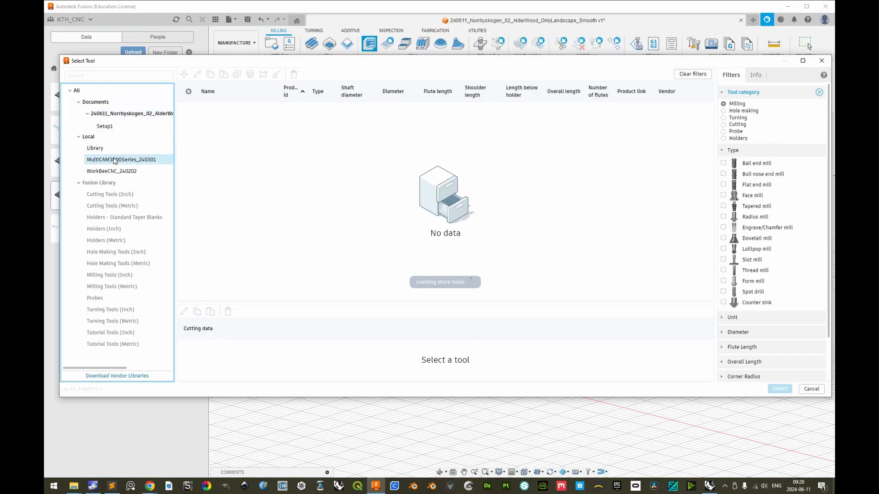
scroll(290, 231, down, 5)
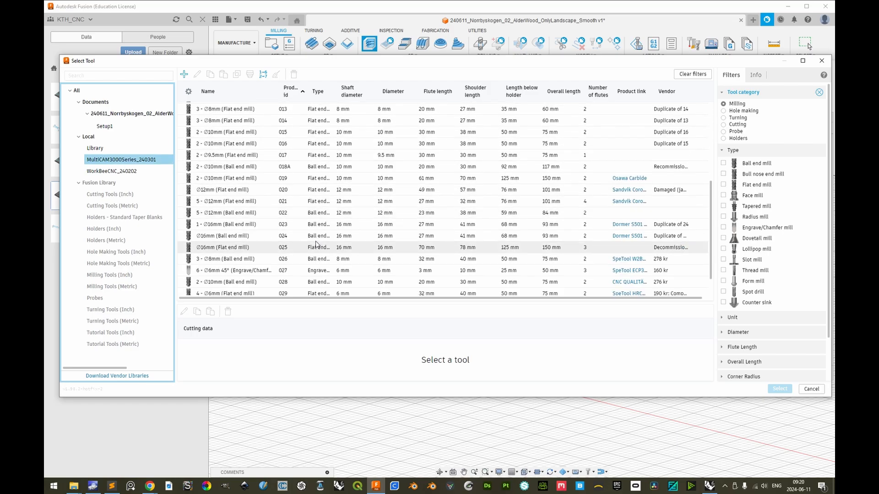
click(290, 226)
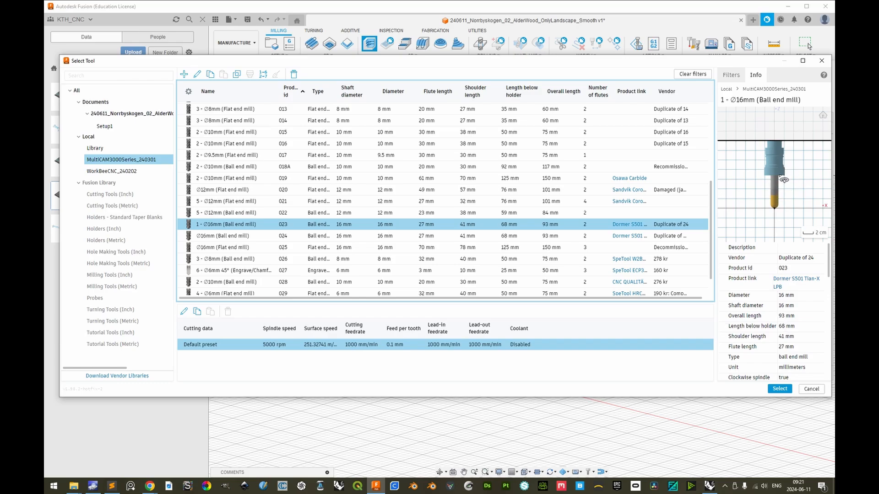
click(780, 389)
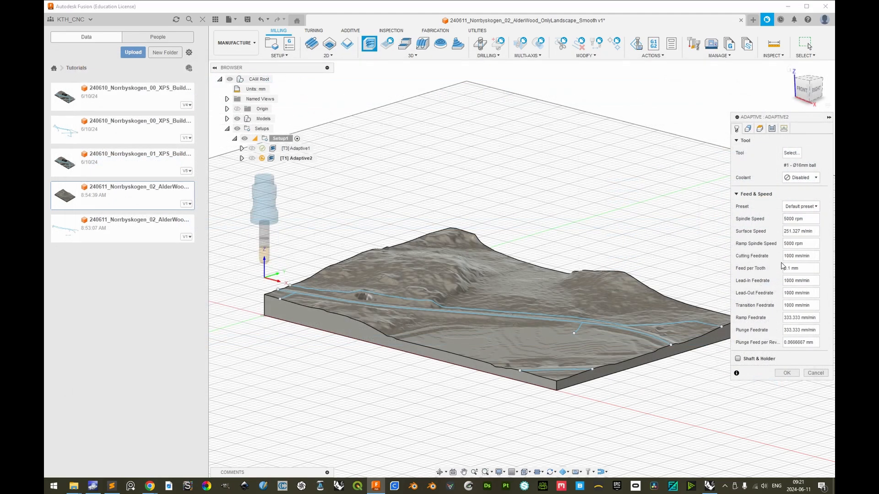
Give Adaptive2 6000 rpm and 2500 mm/min, with shaft and holder clearance at 2 mm.
key(alt+Tab)
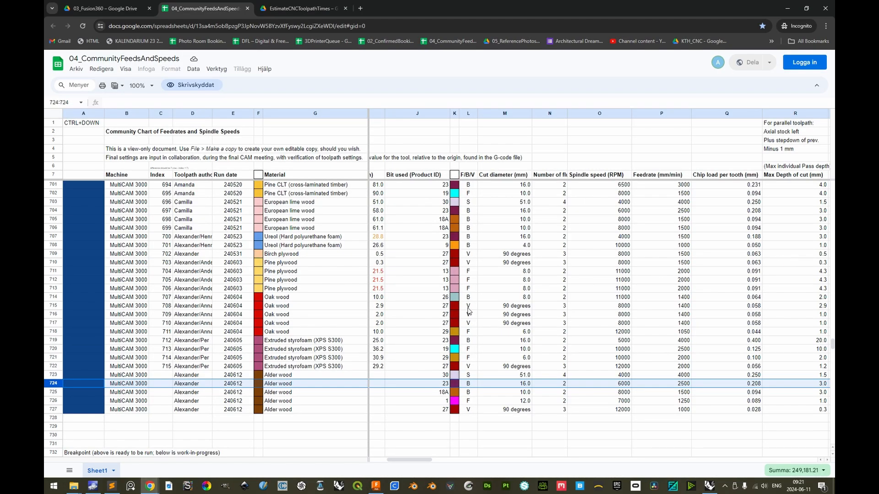
scroll(544, 383, right, 5)
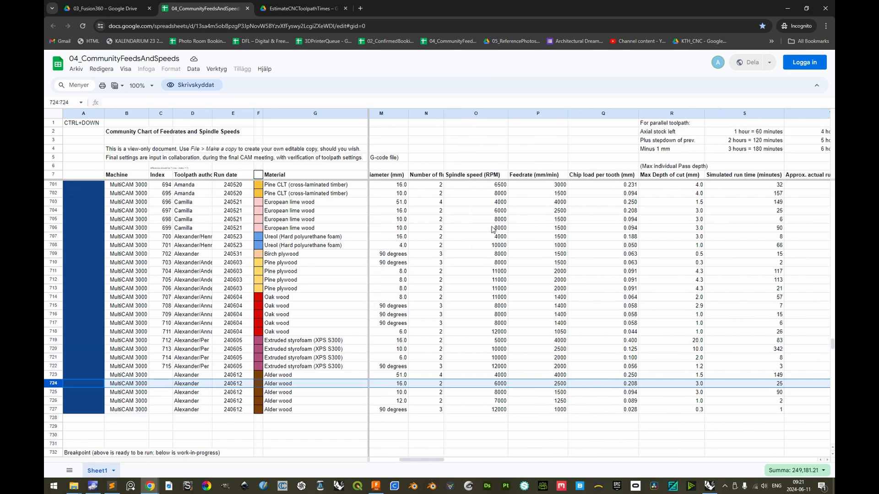
key(alt+Tab)
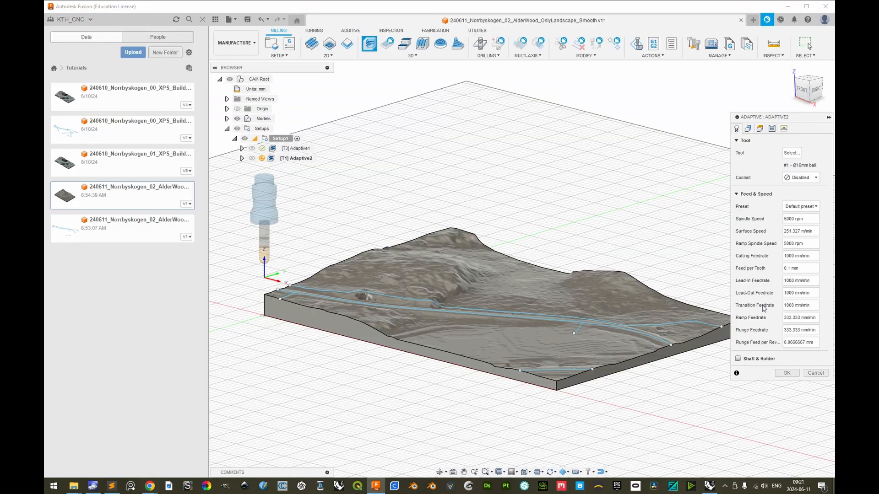
click(783, 220)
key(alt+Tab)
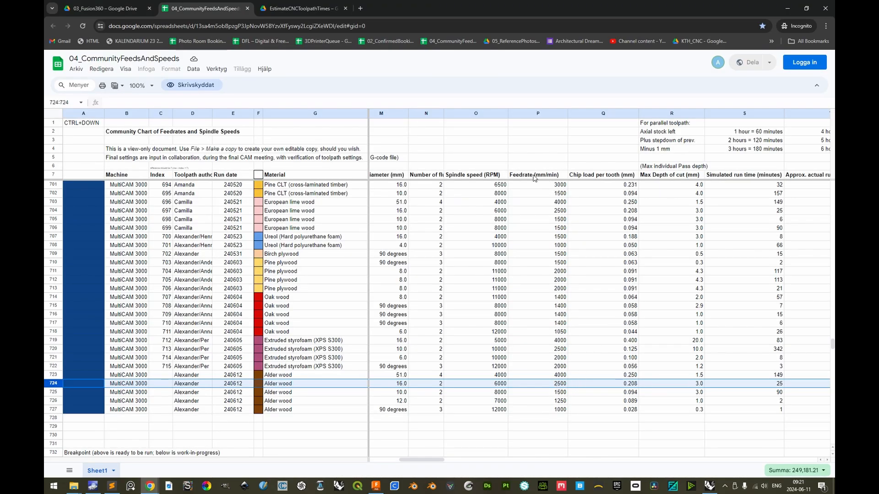
key(alt+Tab)
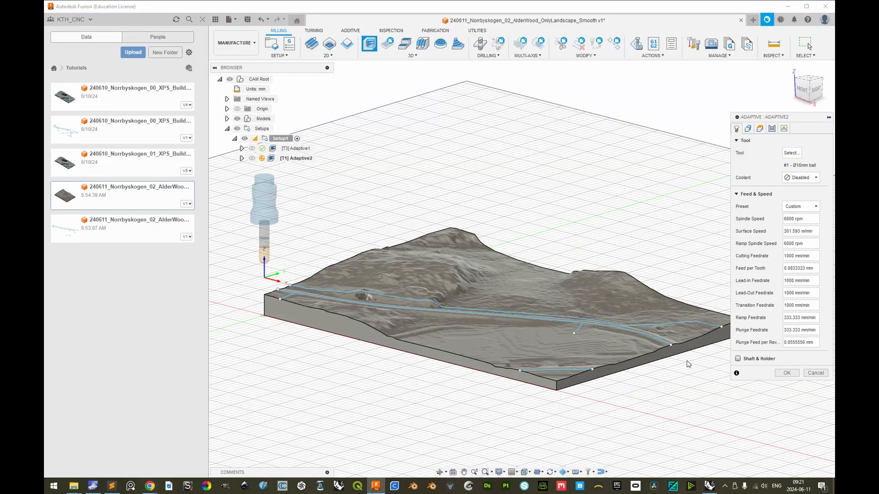
drag(790, 256, 782, 257)
text(25)
click(738, 359)
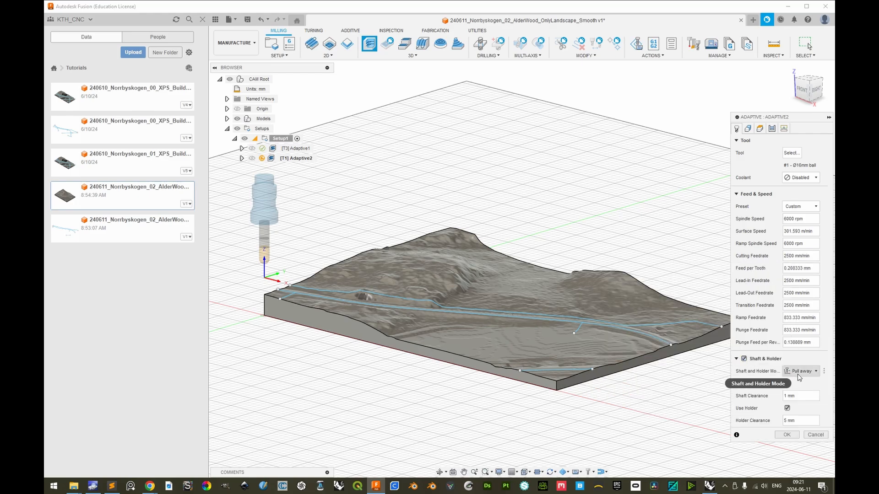
click(785, 395)
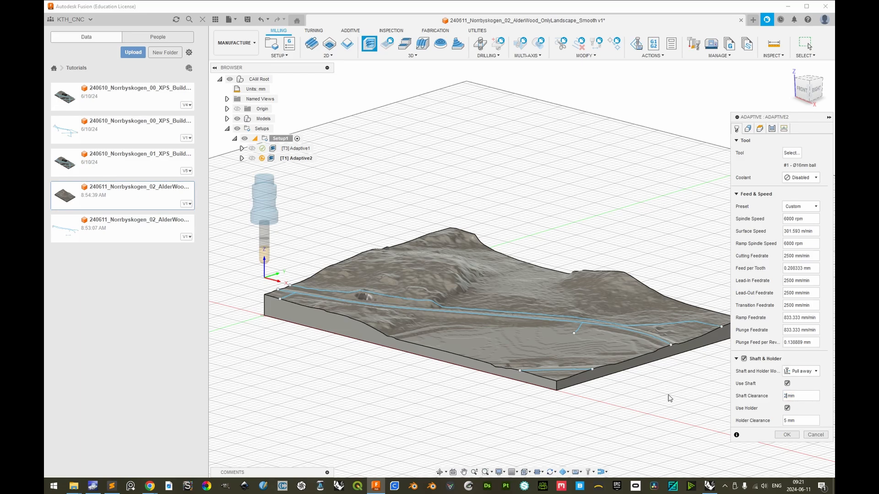
Keep Adaptive2's rest stock source as 'From previous operation(s)'.
click(750, 130)
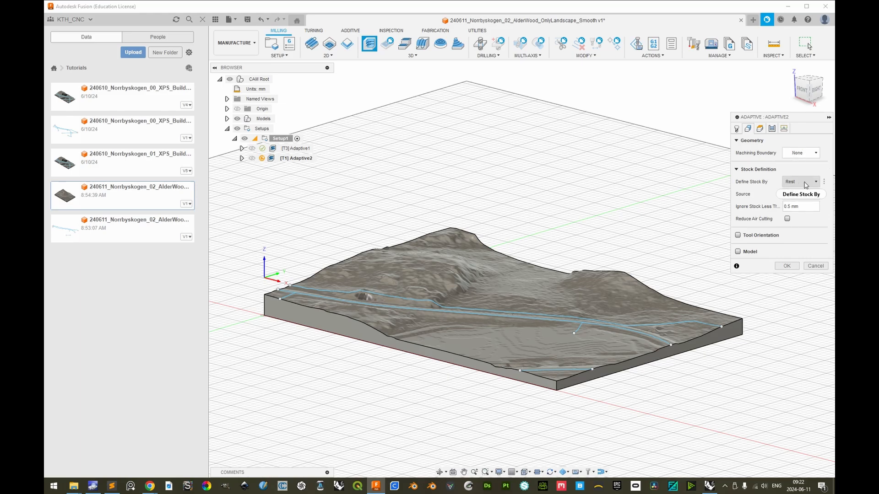
click(800, 194)
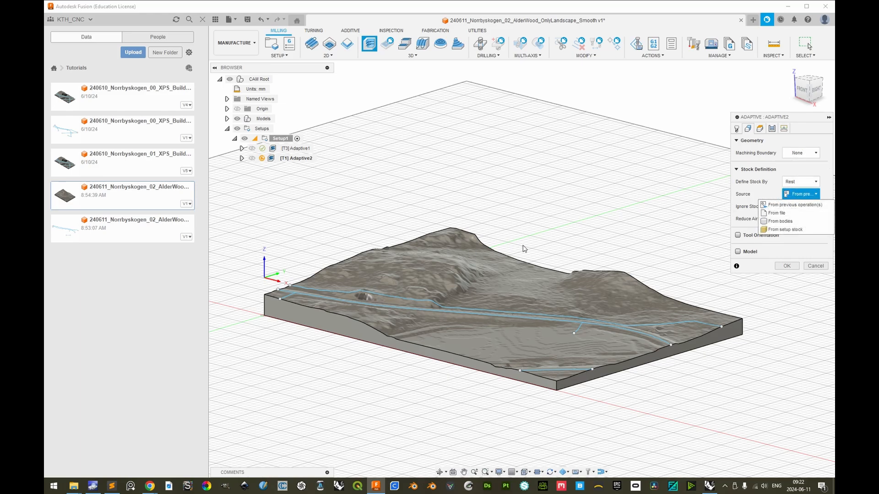
click(776, 205)
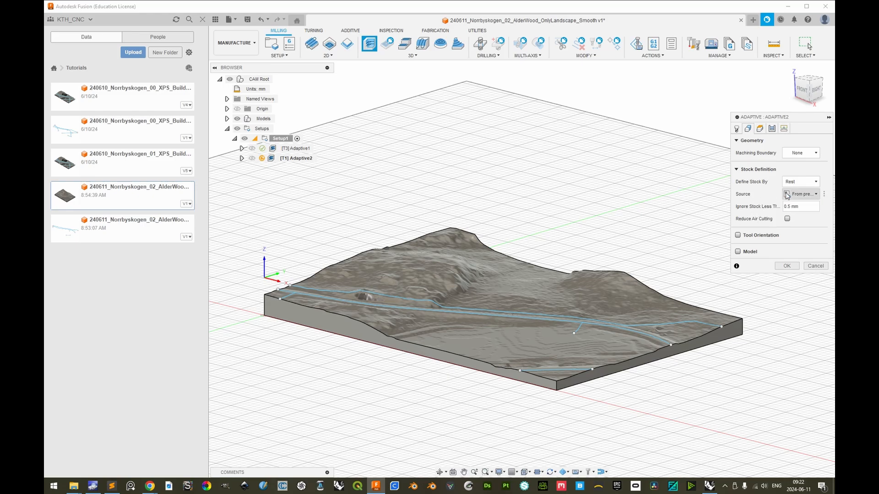
click(759, 129)
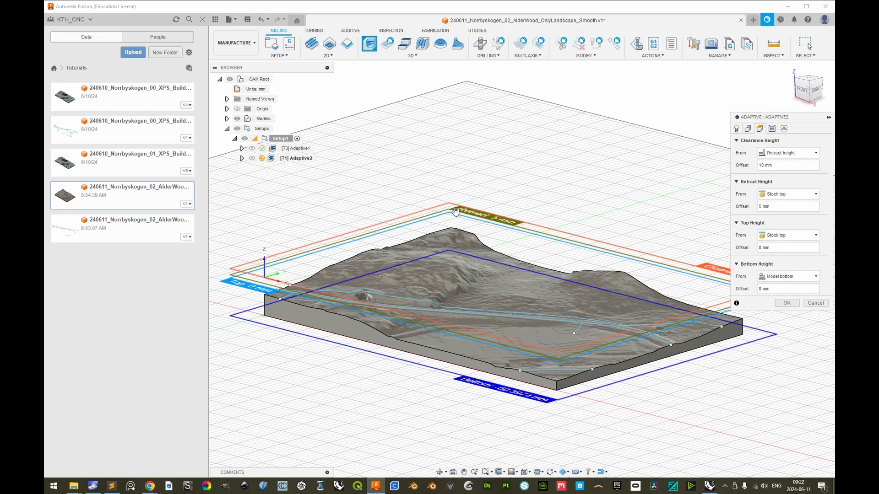
Set the cutting direction to Conventional and maximum roughing stepdown to 3 mm.
click(772, 129)
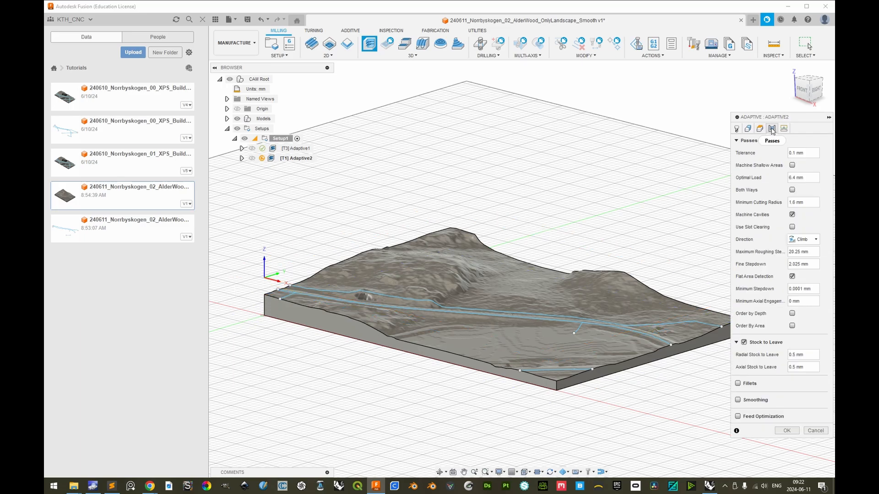
click(803, 240)
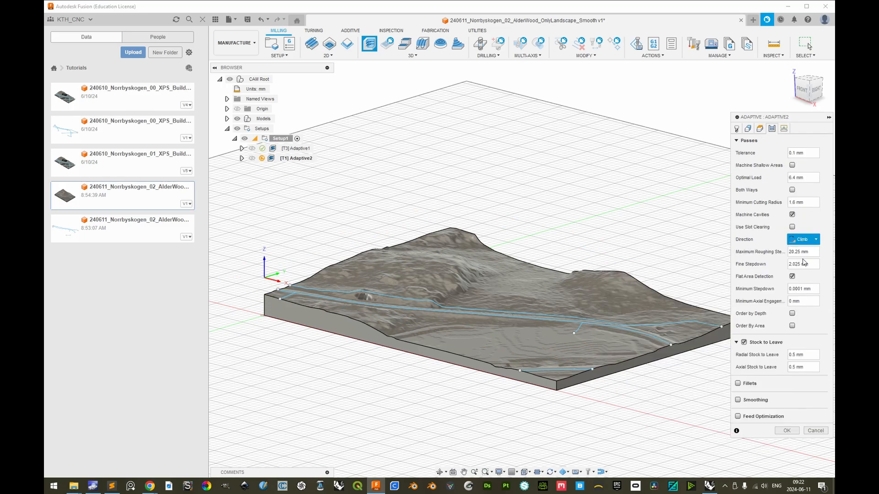
click(809, 258)
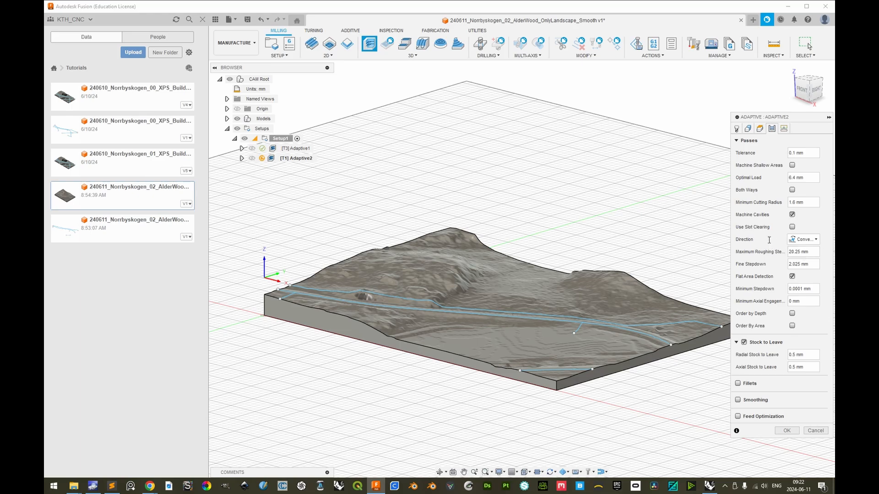
double_click(796, 252)
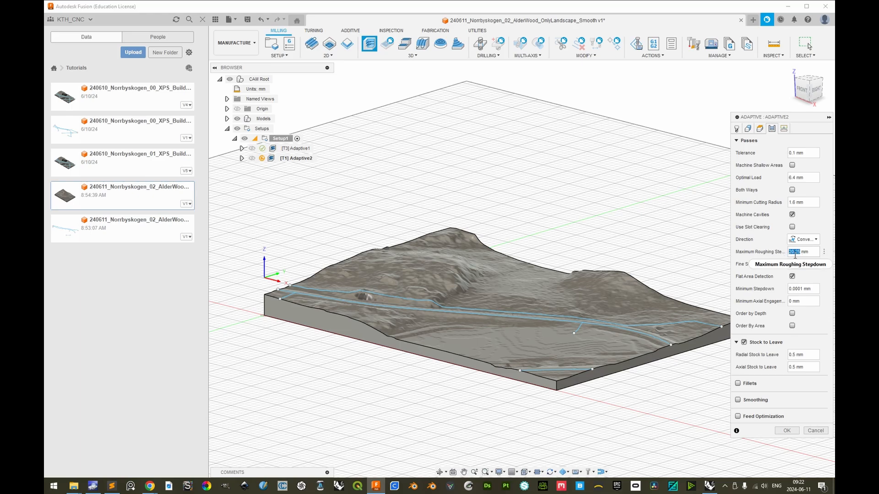
text(3)
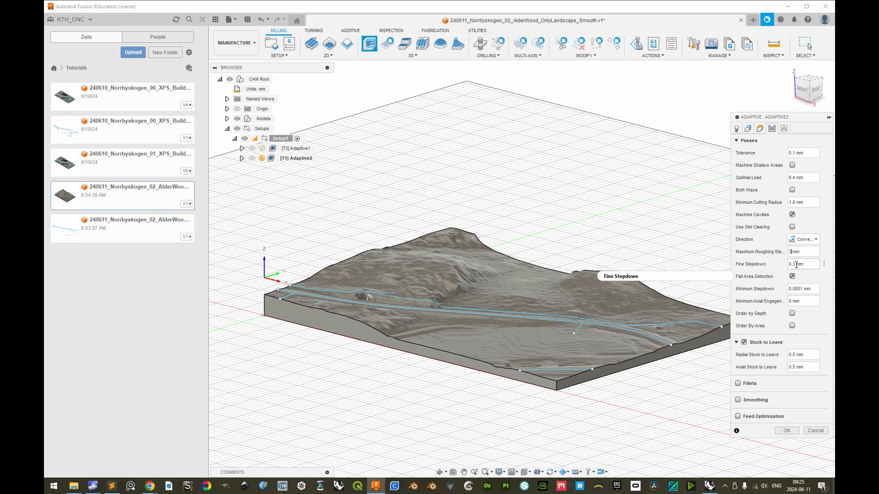
mouse_move(796, 264)
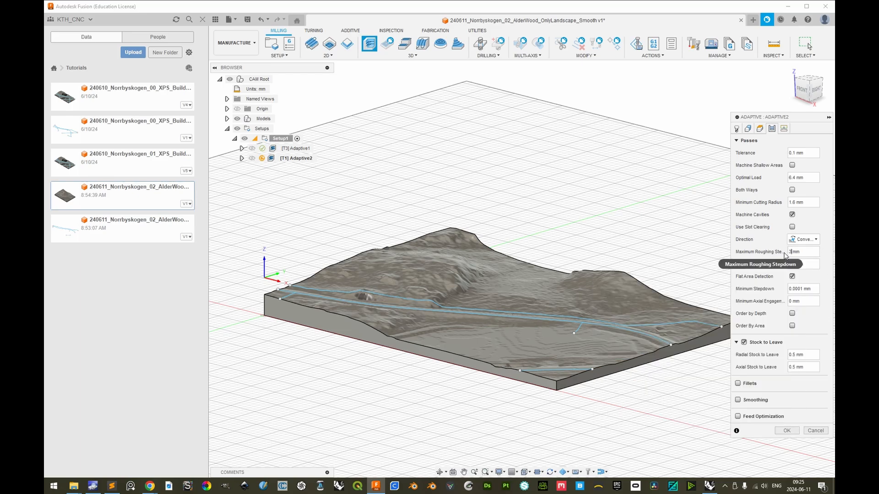
Recheck the feeds and speeds sheet, then select the fine stepdown value for editing.
key(alt+Tab)
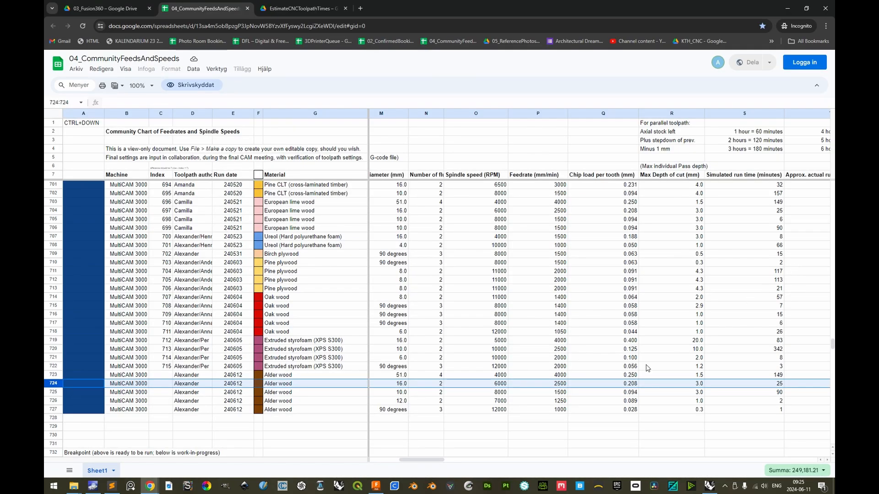
shift+scroll(561, 389, right, 6)
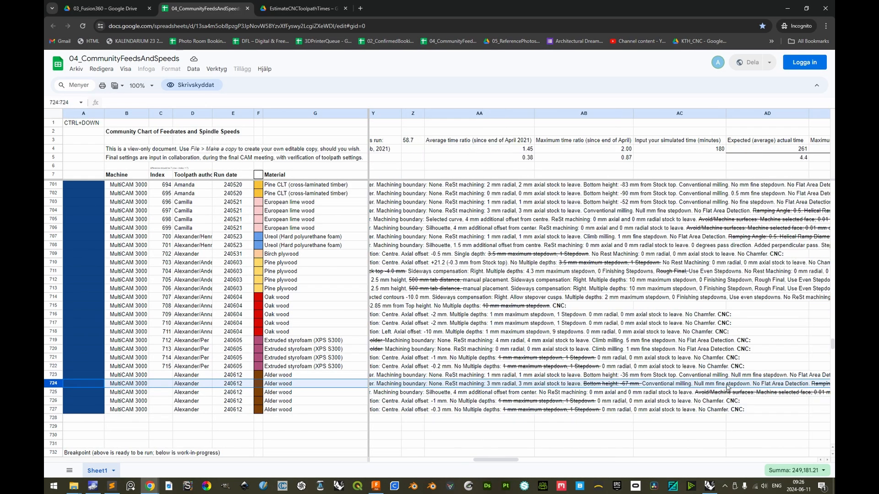
key(alt+Tab)
drag(796, 265, 789, 255)
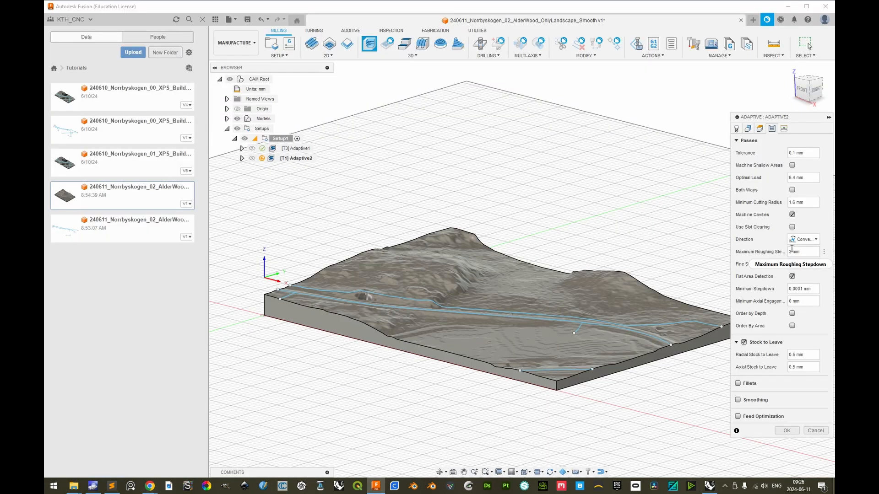
Set fine stepdown to 3 mm and turn off flat area detection.
text(3)
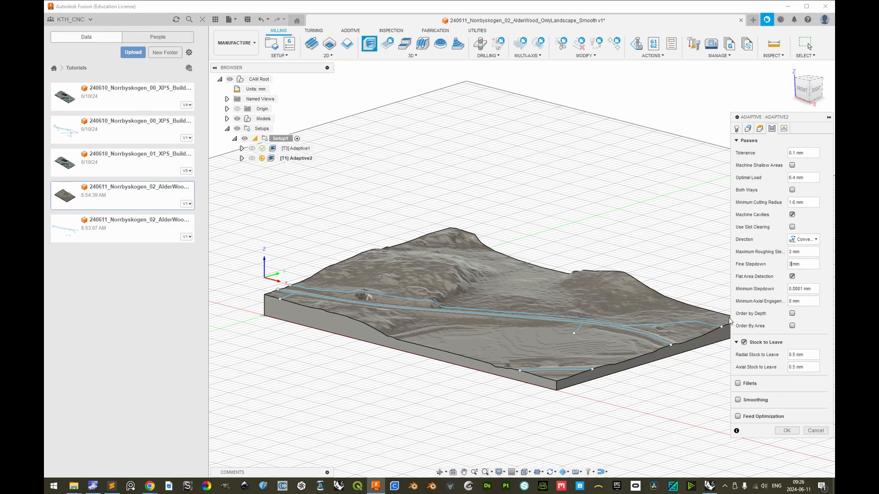
click(790, 265)
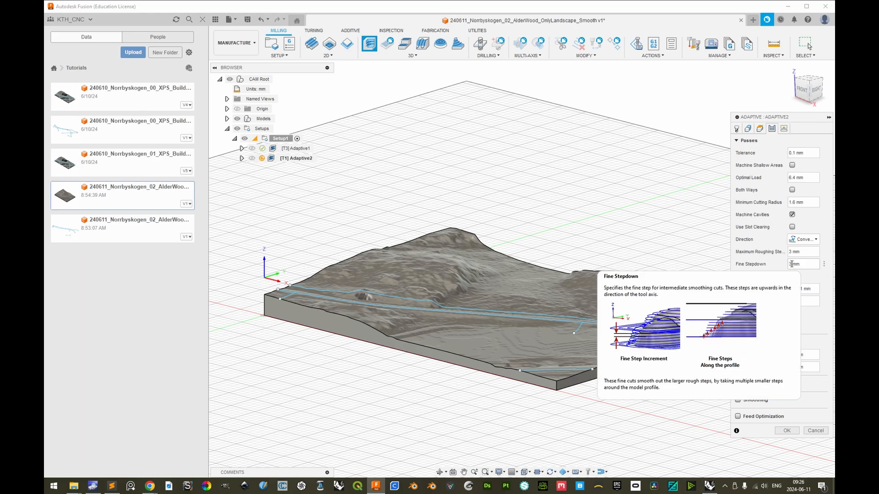
click(792, 276)
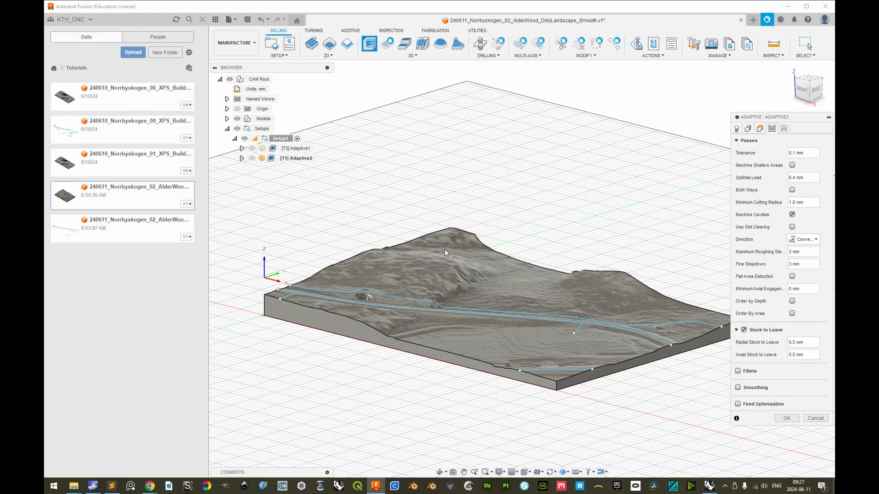
Change radial stock to leave to 4 mm and select the axial stock value.
drag(796, 342, 782, 346)
text(1)
double_click(791, 355)
Set axial stock to leave to 1 mm, checking the Linking settings before returning to Passes.
text(1)
click(784, 129)
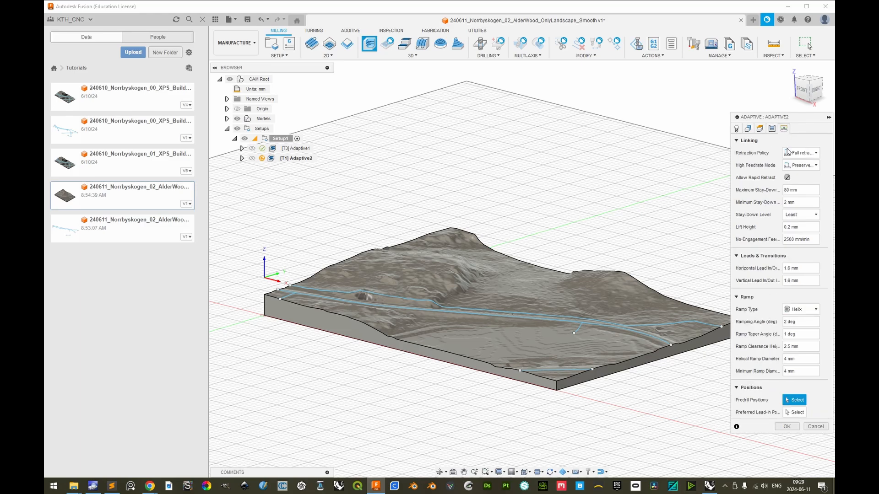
click(772, 129)
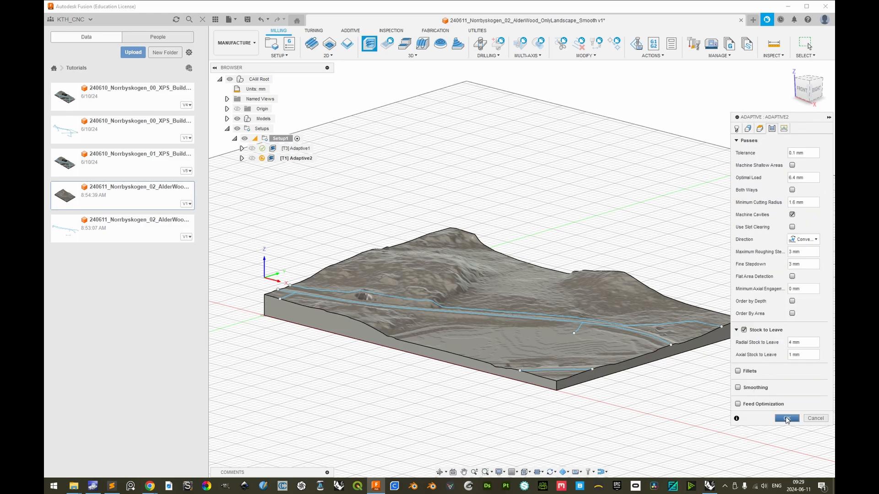
Generate the Adaptive2 toolpath (0:16:05 estimate) and view it from above and the right.
click(787, 418)
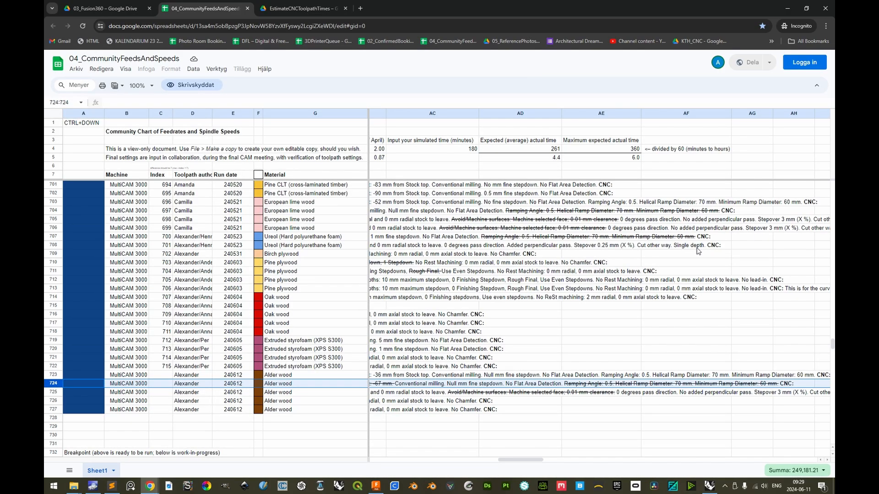
key(alt+Tab)
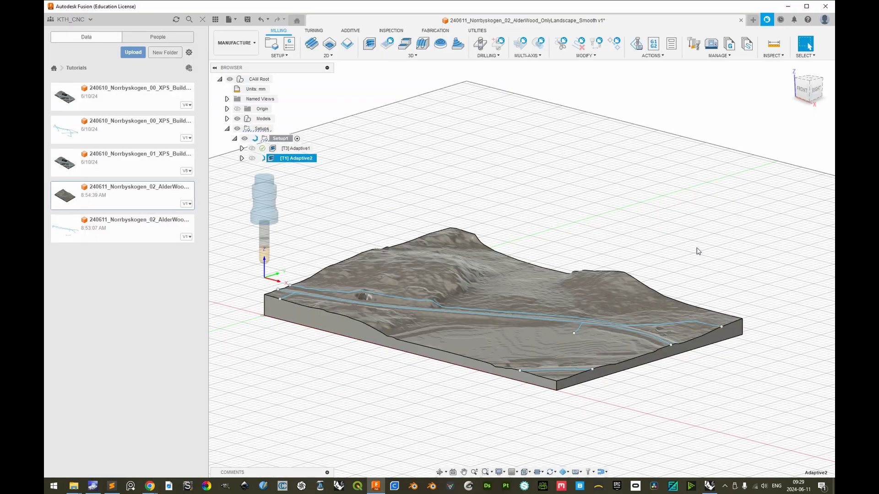
shift+middle_drag(504, 277, 507, 298)
scroll(446, 321, up, 3)
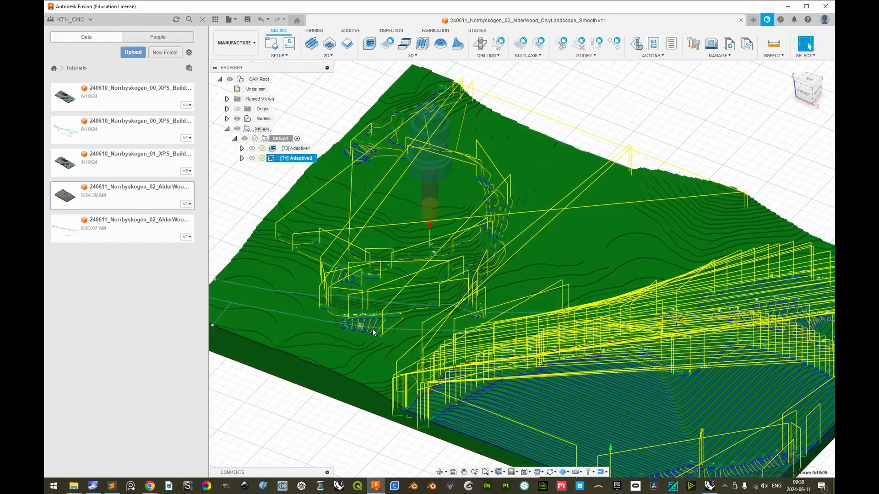
shift+middle_drag(373, 332, 603, 265)
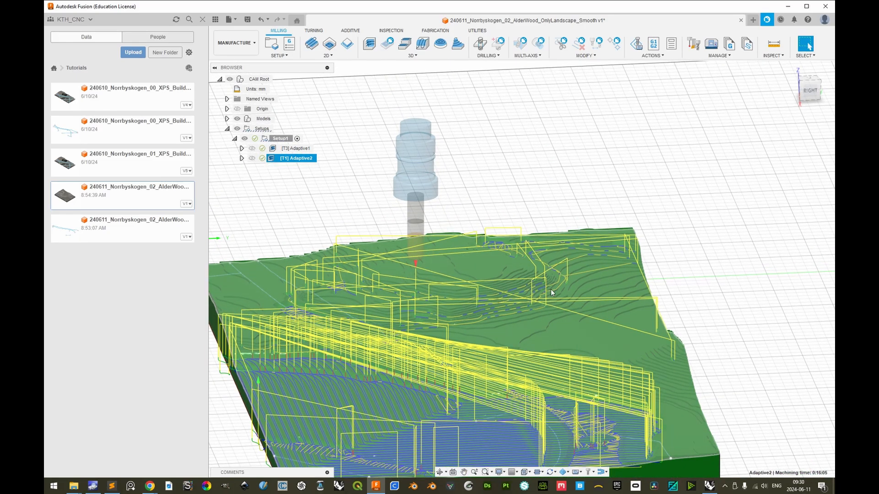
shift+middle_drag(502, 306, 481, 322)
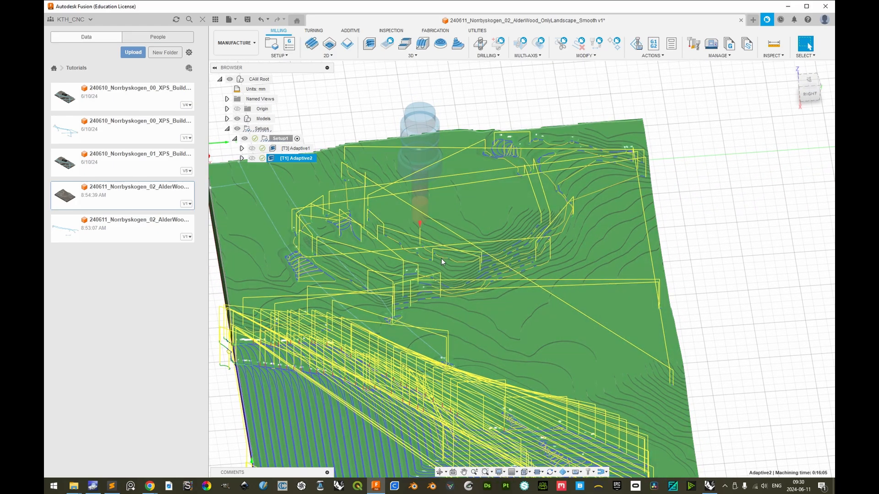
shift+middle_drag(442, 257, 486, 270)
scroll(519, 295, down, 2)
middle_drag(518, 294, 528, 265)
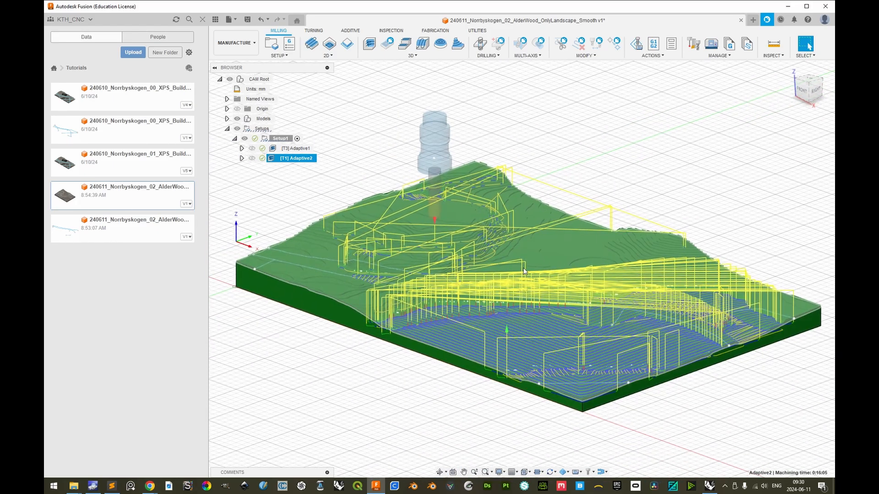
Orbit to low and oblique side views and frame the whole toolpath block.
shift+middle_drag(542, 269, 671, 323)
scroll(622, 352, up, 3)
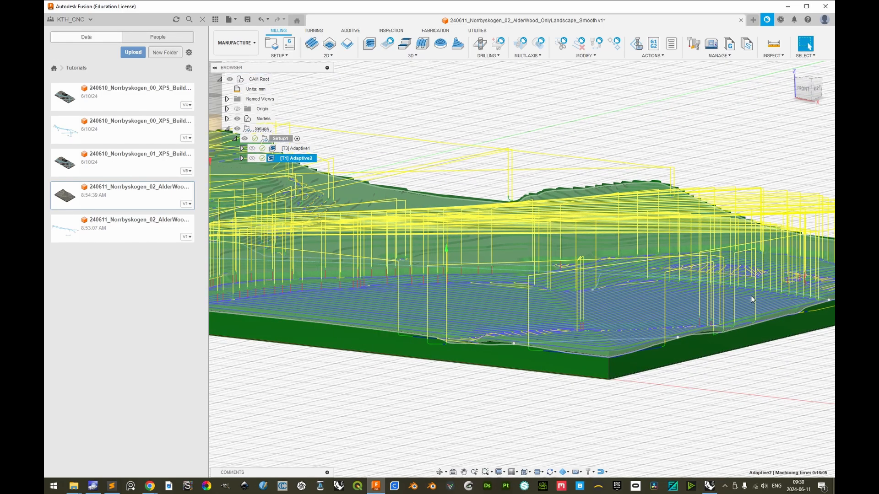
shift+middle_drag(751, 300, 734, 265)
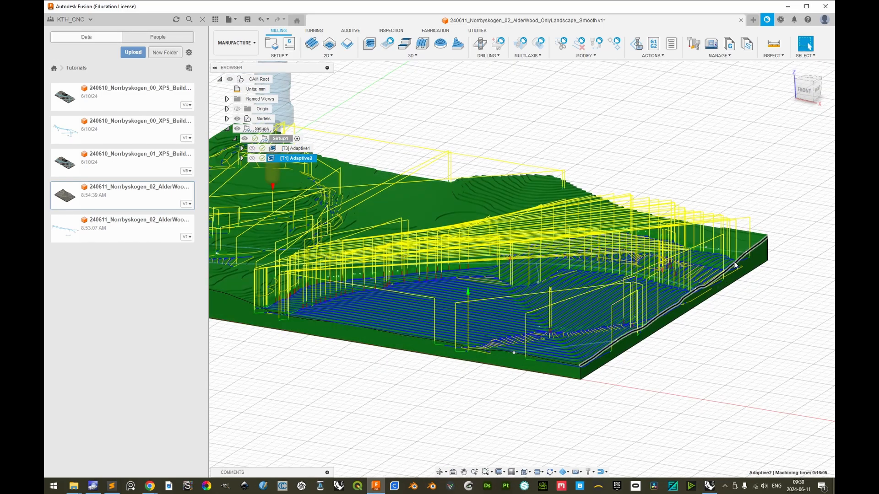
shift+middle_drag(667, 294, 645, 293)
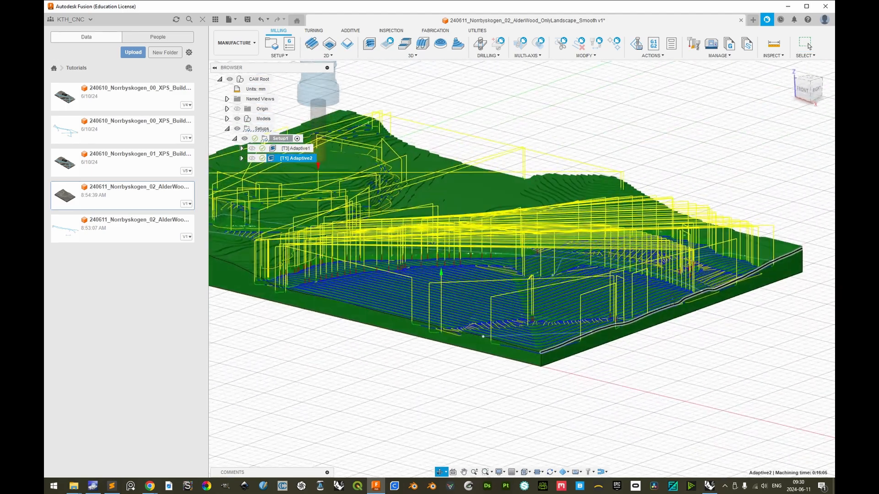
middle_drag(399, 294, 463, 296)
scroll(506, 348, down, 2)
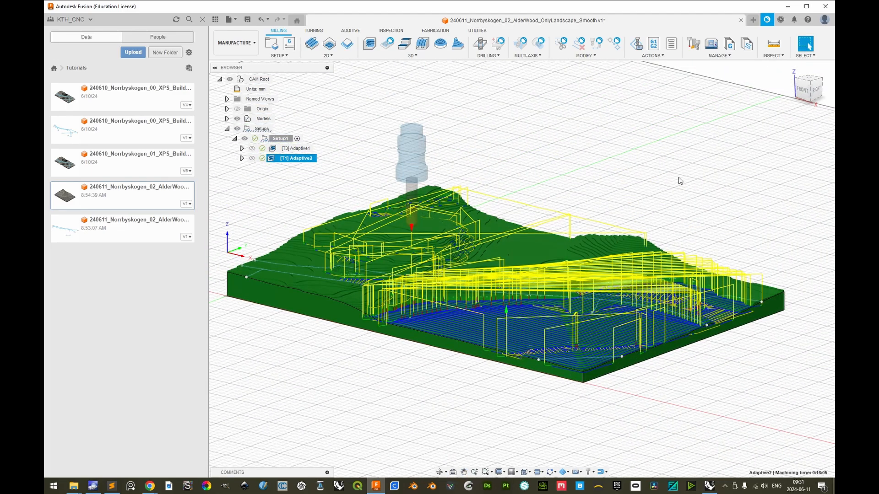
click(652, 56)
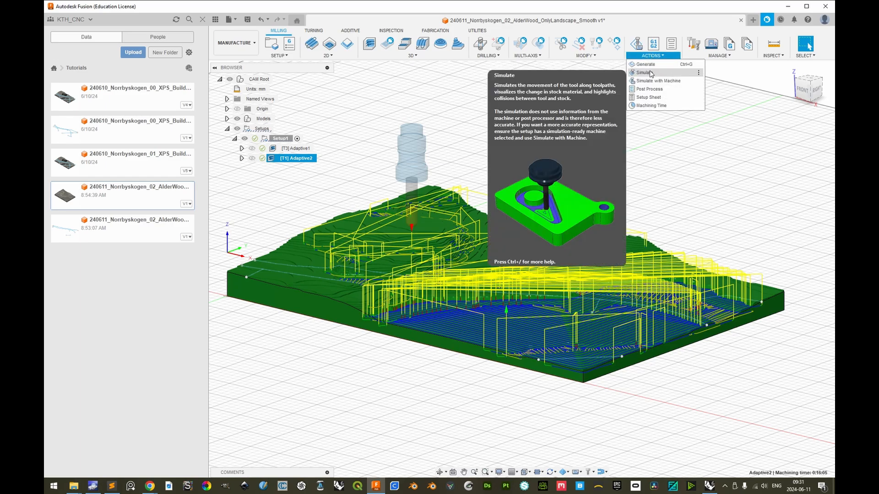
Simulate the toolpaths to the end, checking machining time and distance statistics.
click(652, 73)
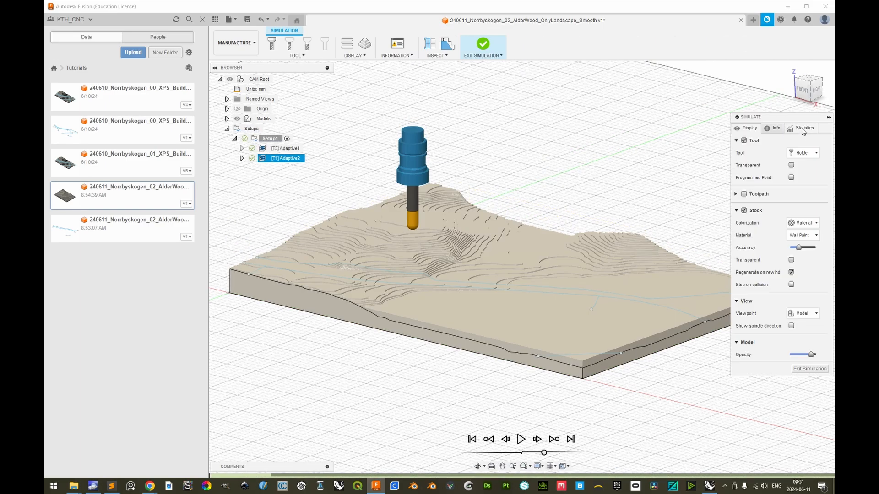
click(803, 132)
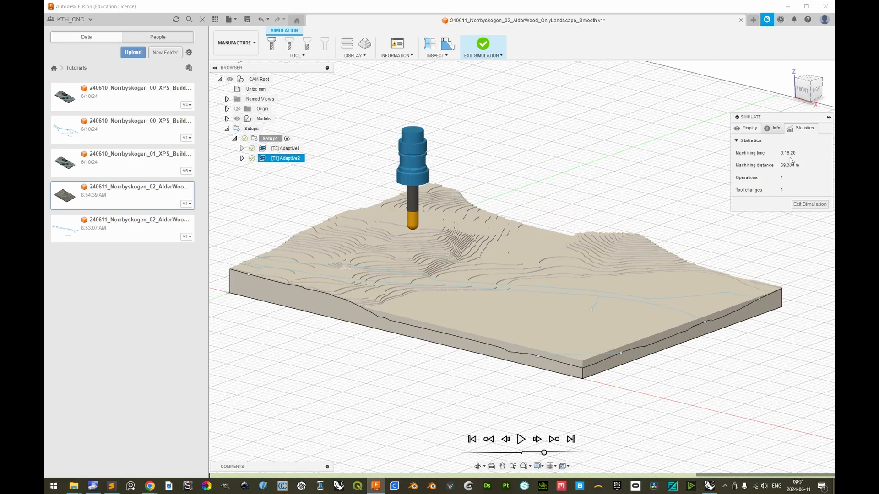
click(570, 439)
shift+middle_drag(682, 348, 537, 366)
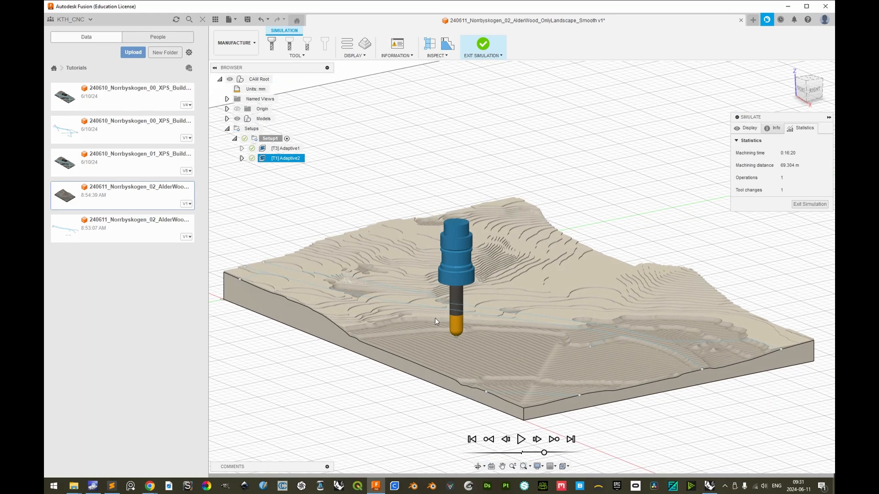
Hide the part model, inspect the simulated stock, and exit the simulation.
click(238, 118)
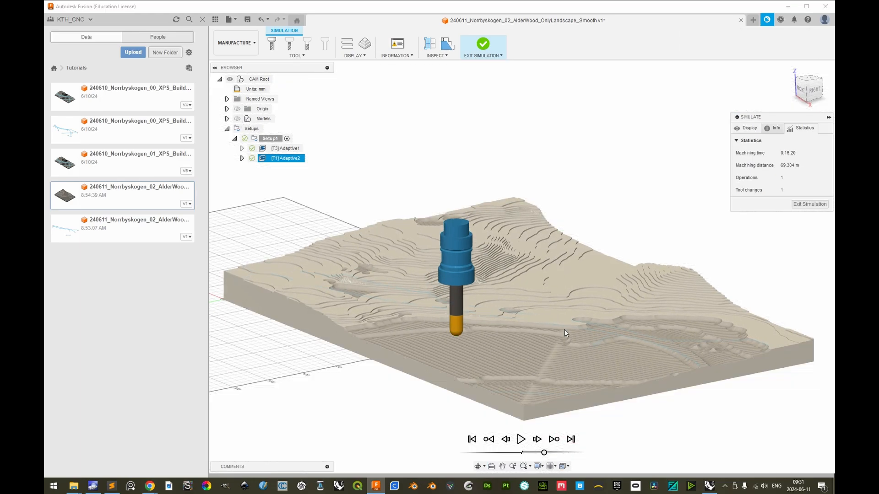
shift+middle_drag(545, 349, 531, 339)
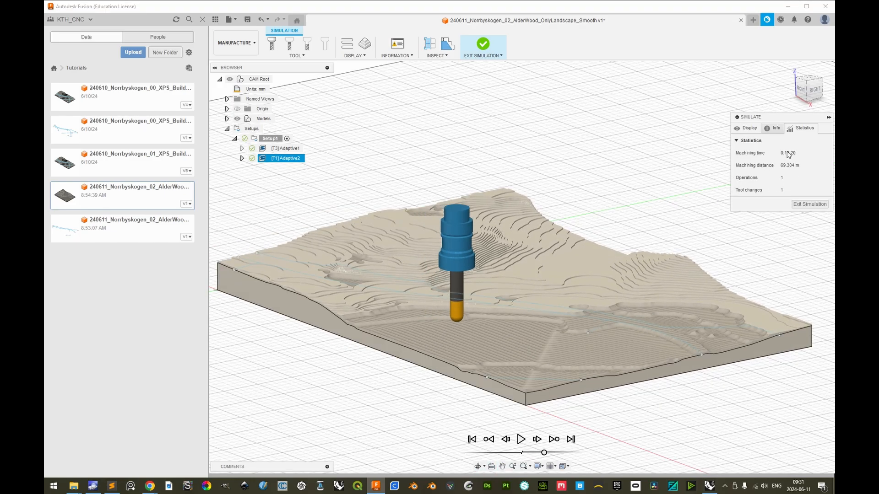
click(810, 204)
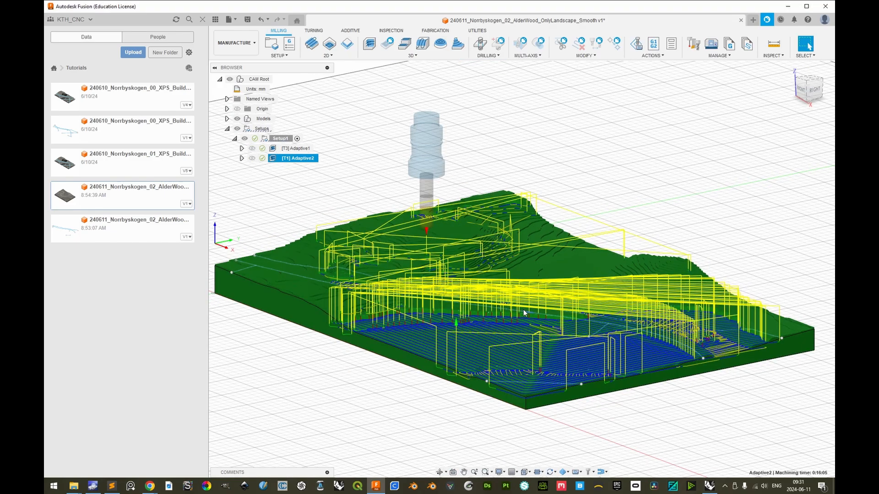
key(alt+Tab)
key(alt+Tab)
key(alt+Tab)
Set the second toolpath's Minutes slider to 16, bringing the total to 2 hours 52 minutes.
drag(550, 258, 576, 275)
scroll(556, 356, down, 6)
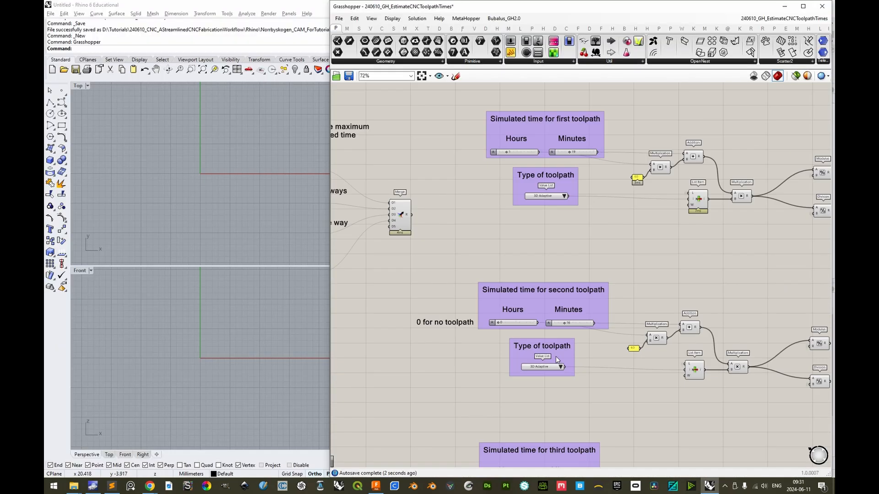
scroll(460, 337, up, 6)
right_drag(443, 334, 484, 322)
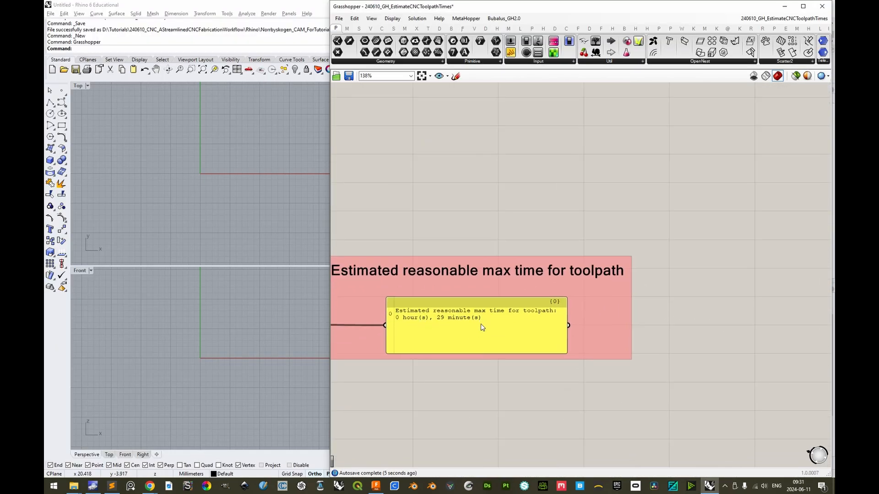
scroll(458, 324, down, 8)
scroll(598, 299, up, 5)
scroll(595, 258, up, 5)
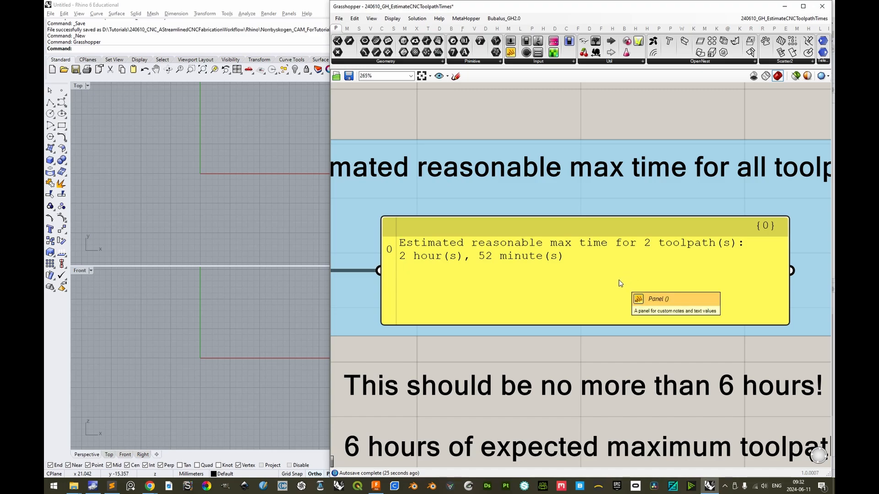
key(alt+Tab)
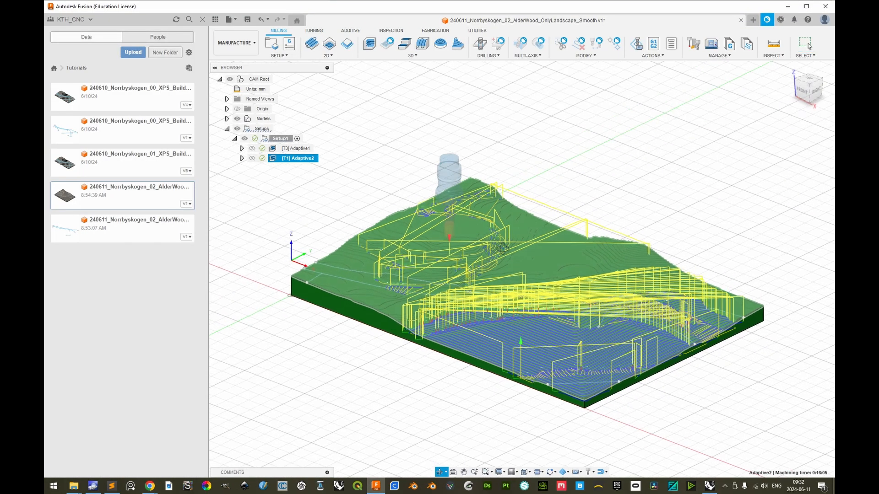
key(alt+Tab)
key(alt+Tab)
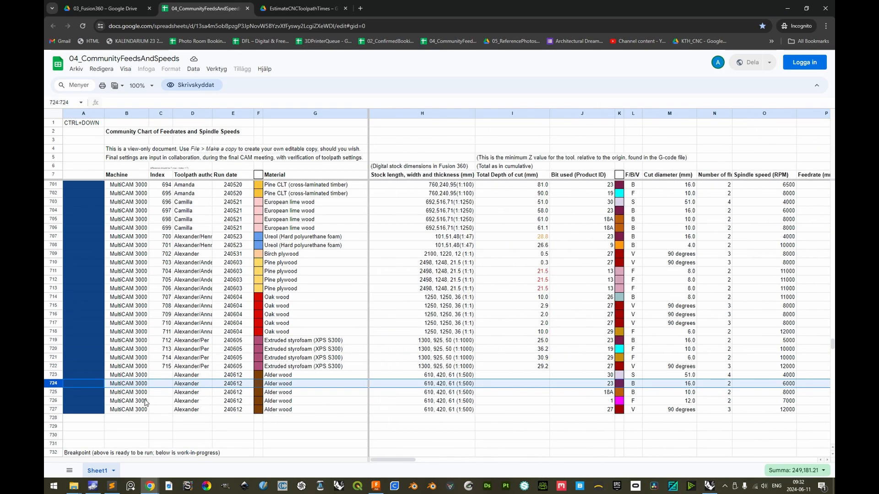
click(53, 393)
scroll(610, 397, right, 2)
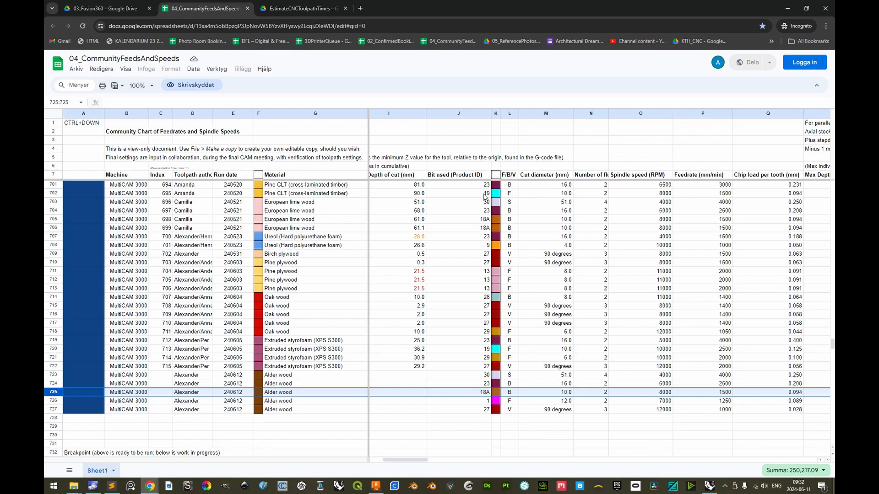
scroll(495, 398, right, 6)
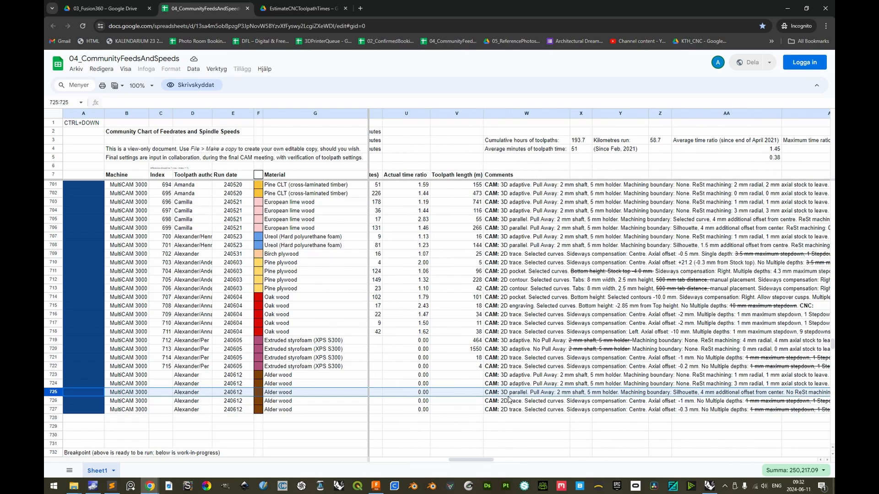
key(alt+Tab)
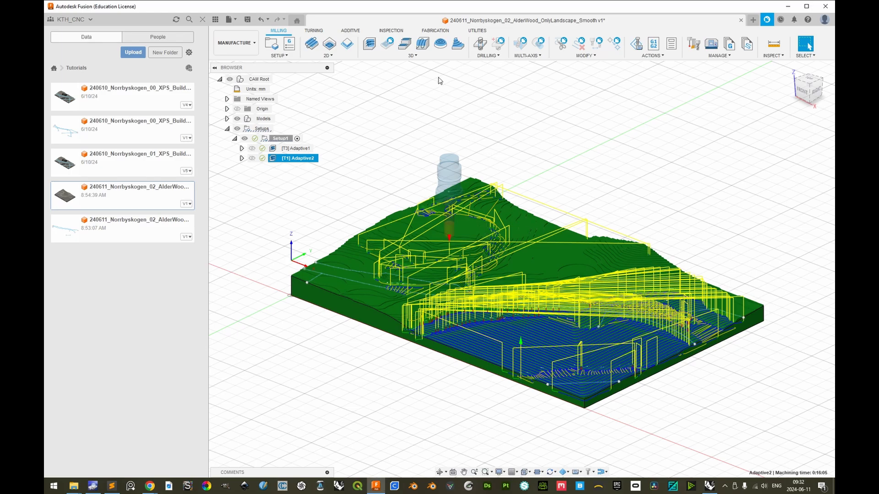
Create a 3D Parallel finishing operation and show the MultiCAM3000Series_240301 tool library.
click(427, 57)
click(396, 85)
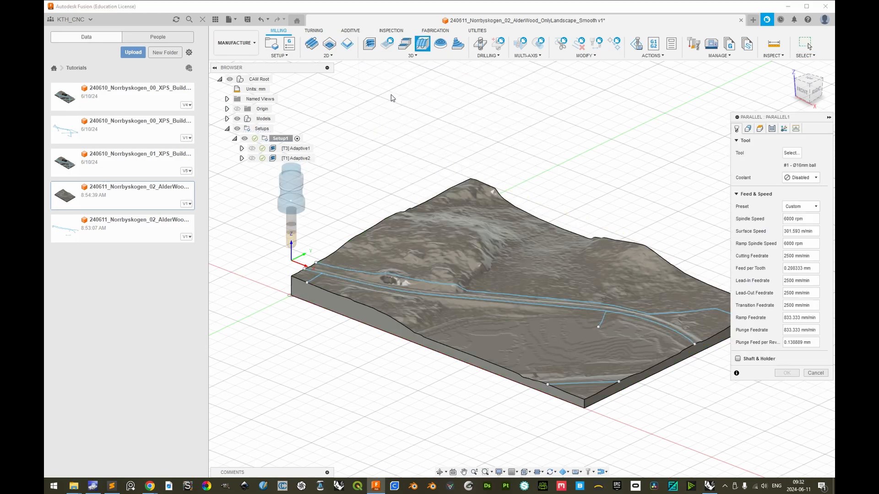
click(791, 154)
click(121, 160)
scroll(287, 204, down, 4)
Compare ball end mill 018A with 028, then choose the #2 Ø10 mm ball end mill 018A.
click(288, 194)
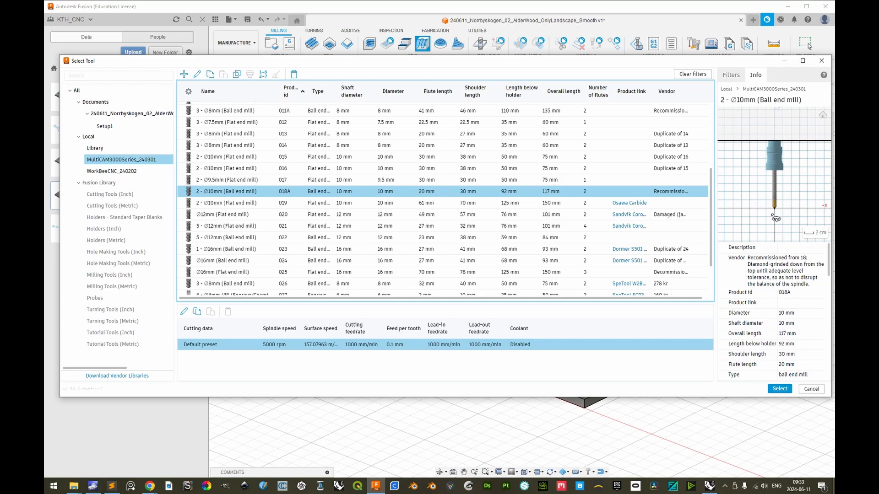
scroll(831, 262, down, 2)
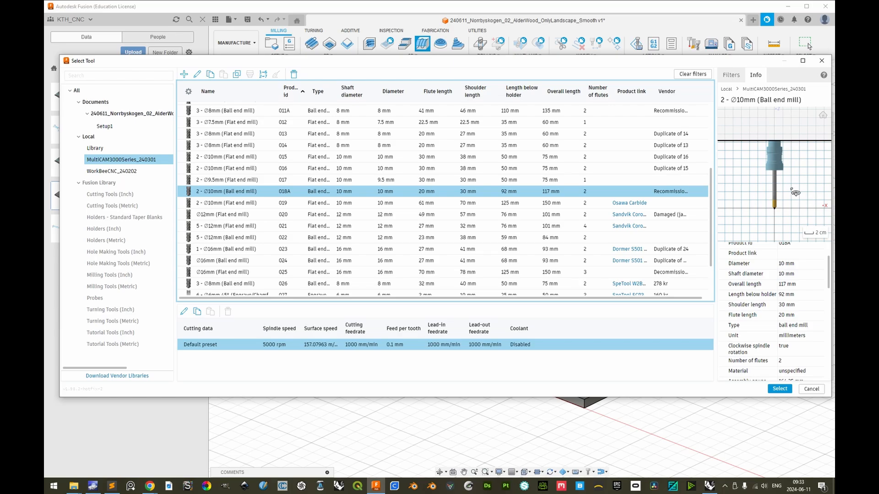
scroll(291, 196, down, 3)
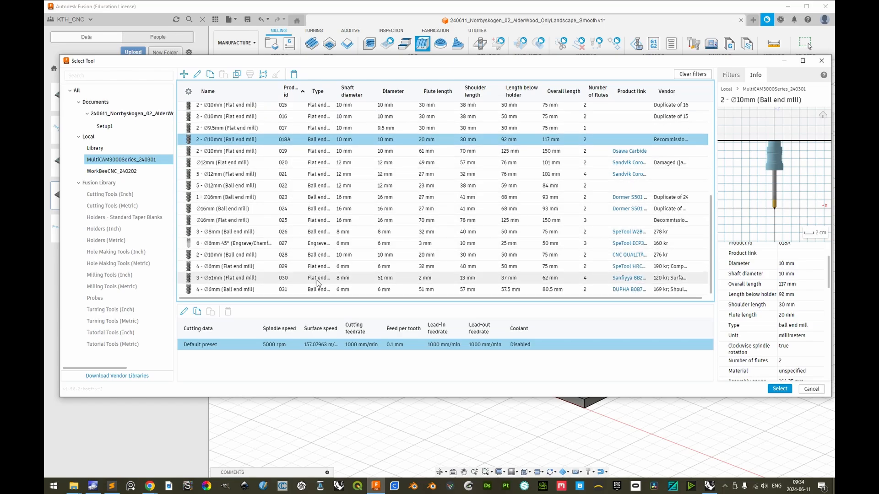
click(293, 254)
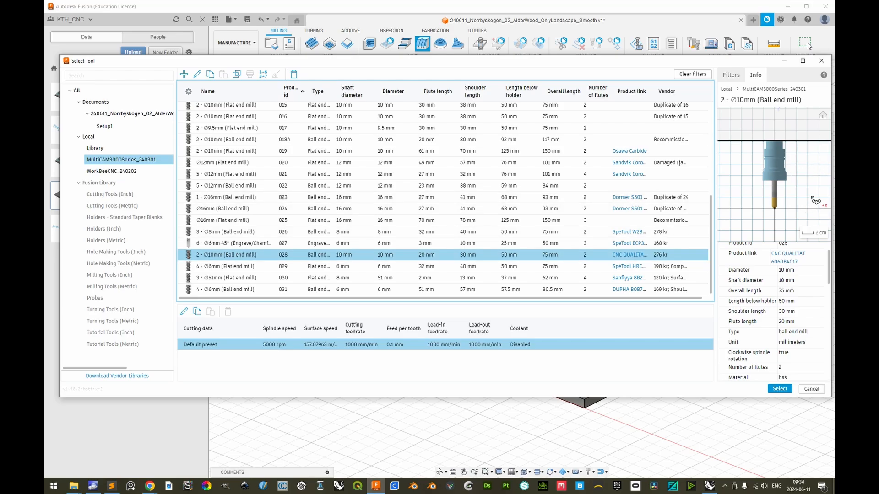
click(295, 139)
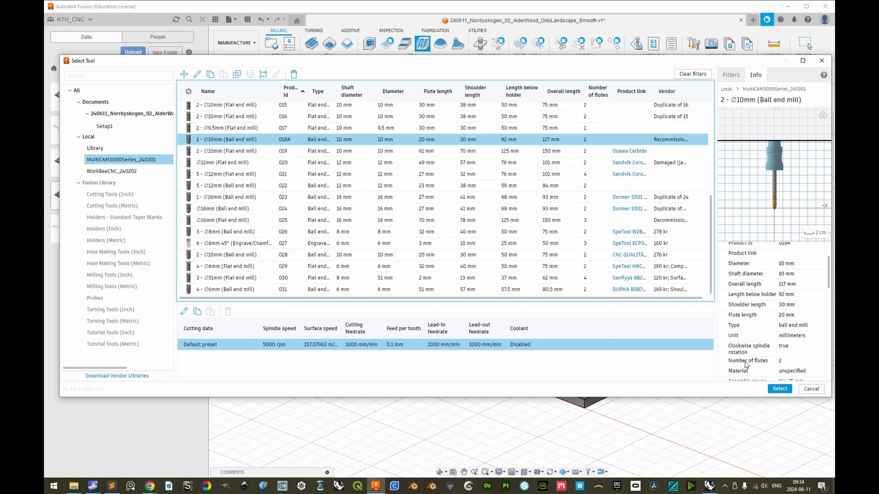
click(782, 389)
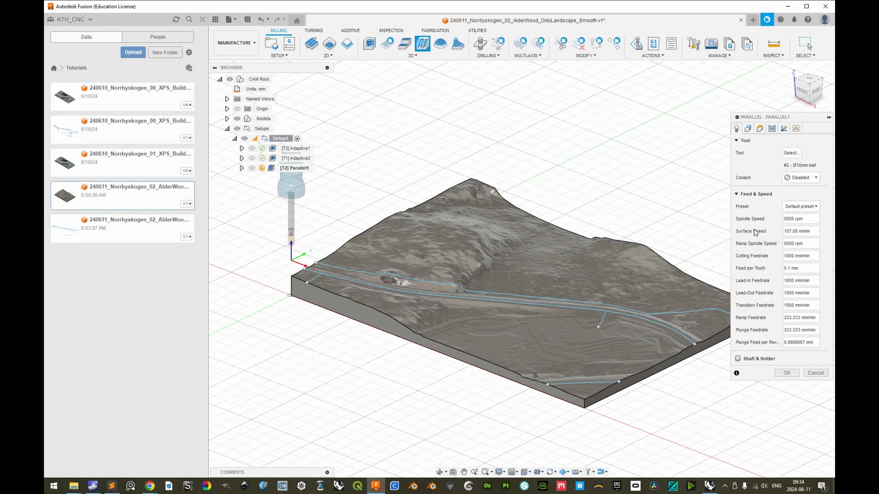
Read row 725's spindle speed, feedrate and chip load for Alder wood parallel finishing.
key(alt+Tab)
scroll(755, 231, left, 10)
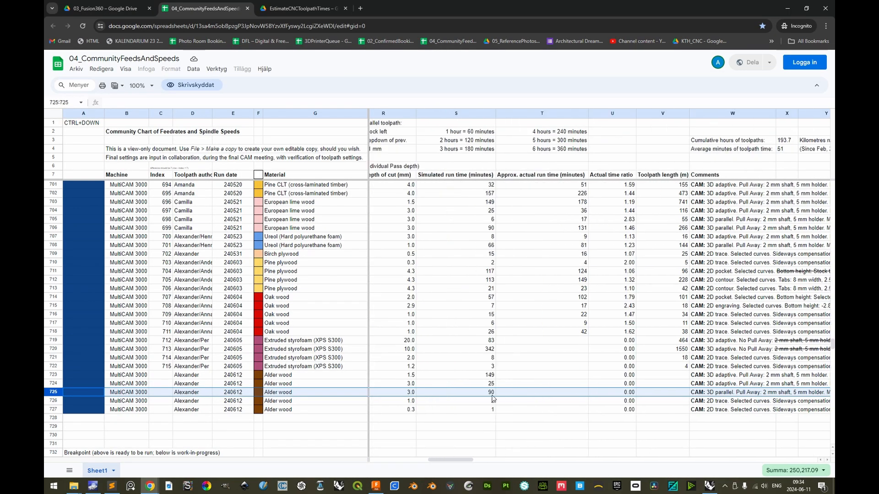
scroll(511, 399, right, 2)
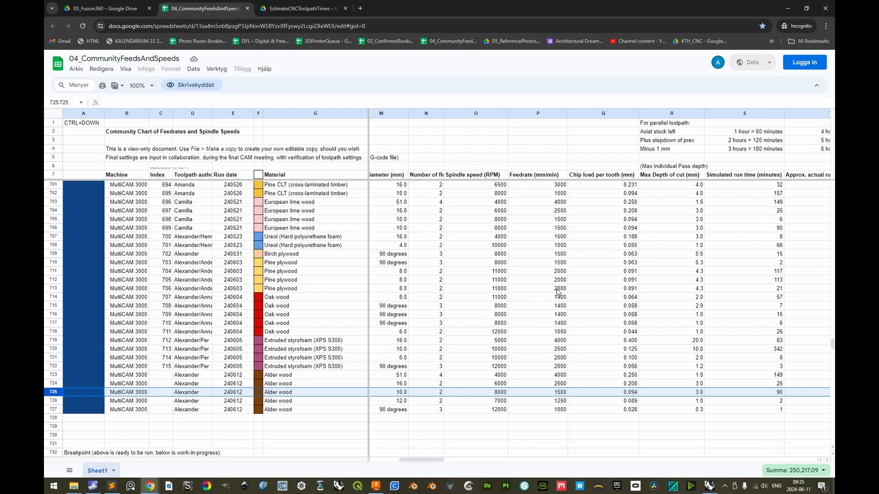
key(alt+Tab)
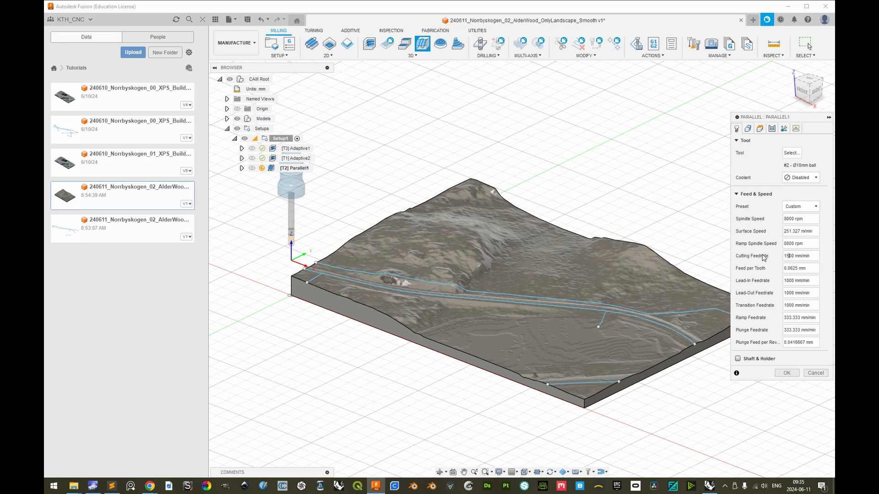
Enable Shaft & Holder in Pull away mode with a 2 mm shaft clearance.
shift+middle_drag(382, 253, 358, 242)
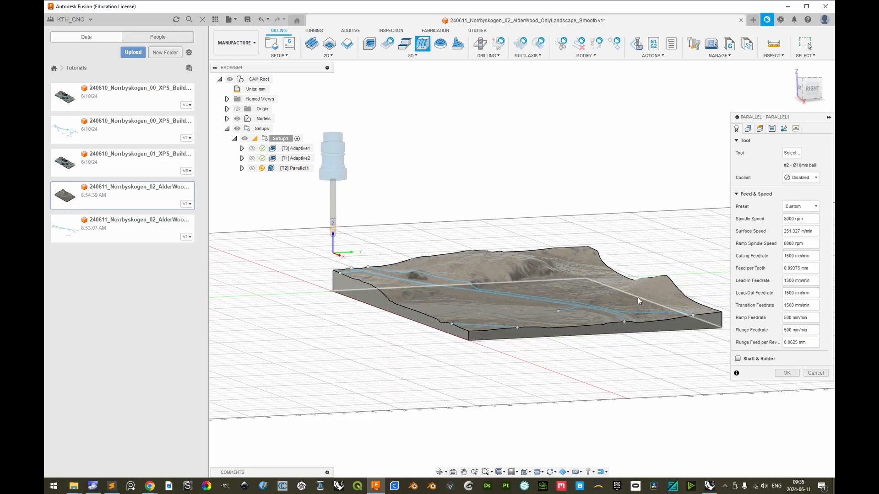
scroll(334, 229, up, 5)
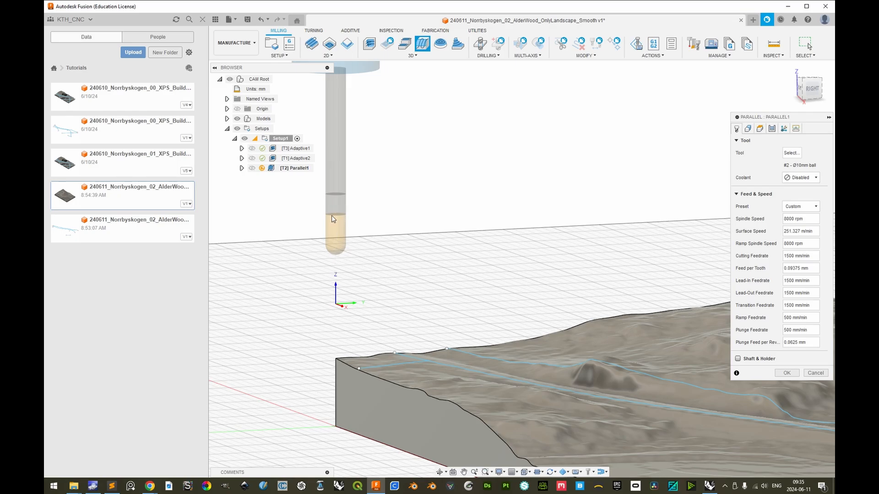
scroll(340, 221, down, 1)
shift+middle_drag(664, 313, 550, 339)
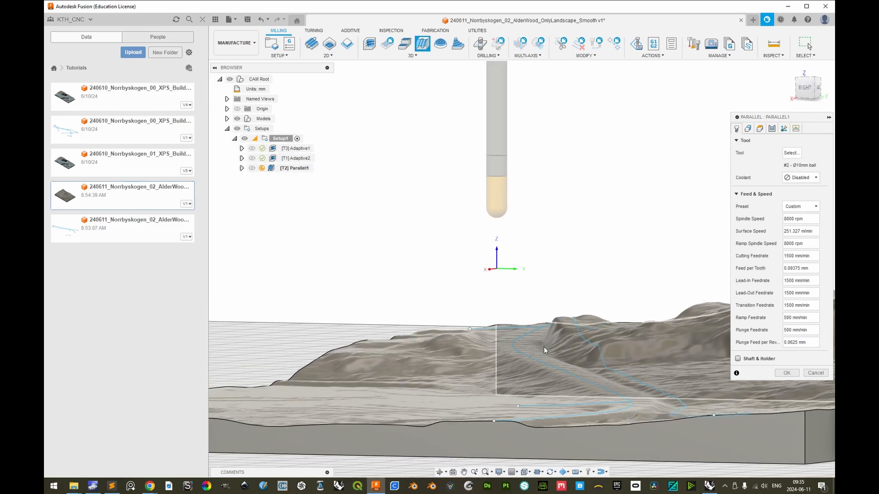
shift+middle_drag(549, 339, 395, 251)
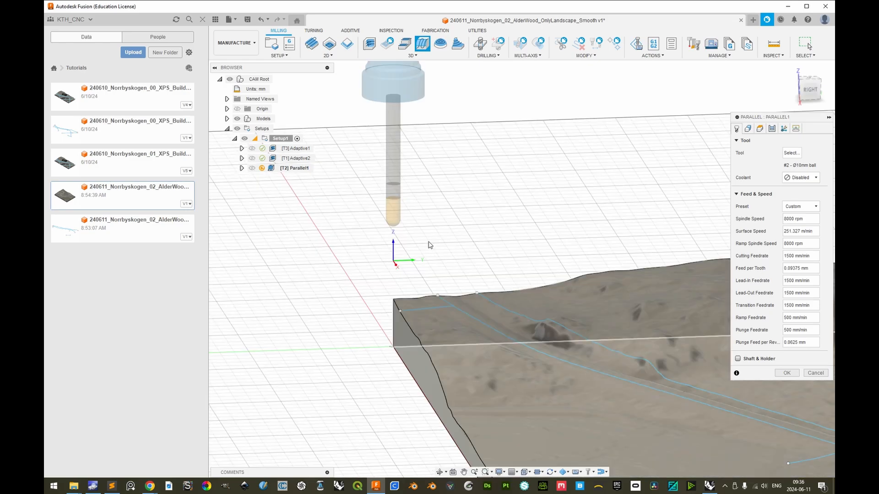
click(738, 359)
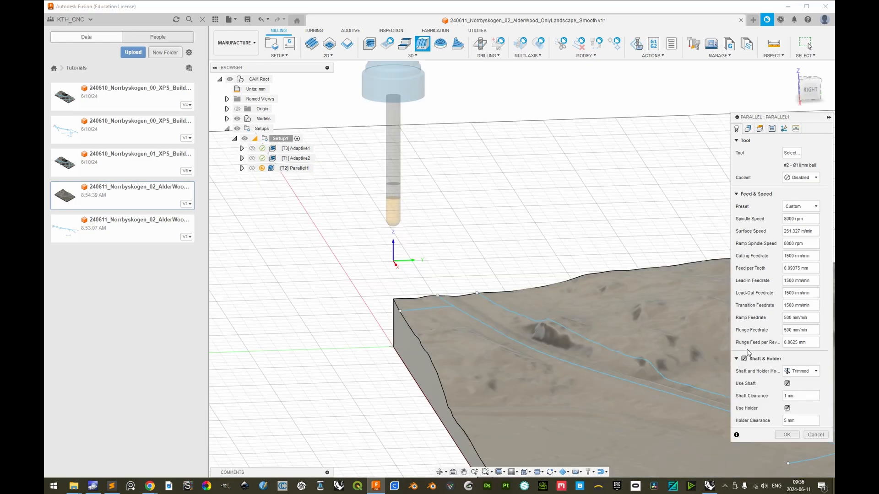
click(805, 375)
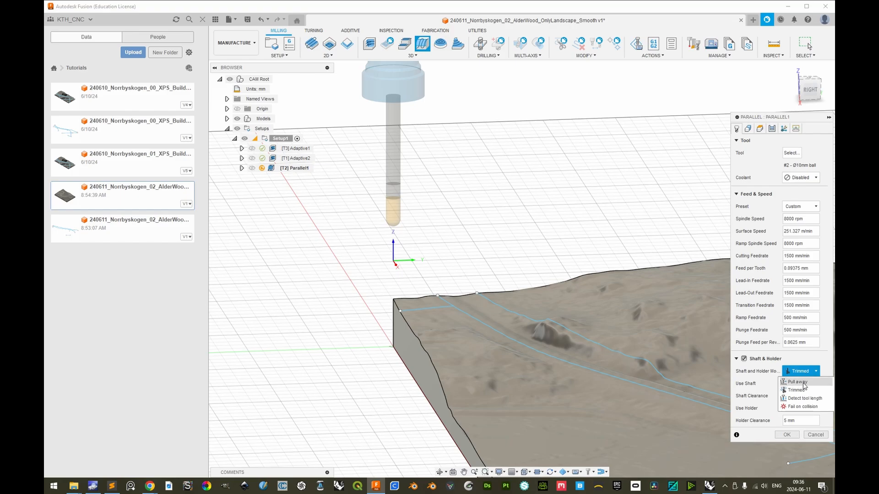
click(801, 381)
double_click(786, 396)
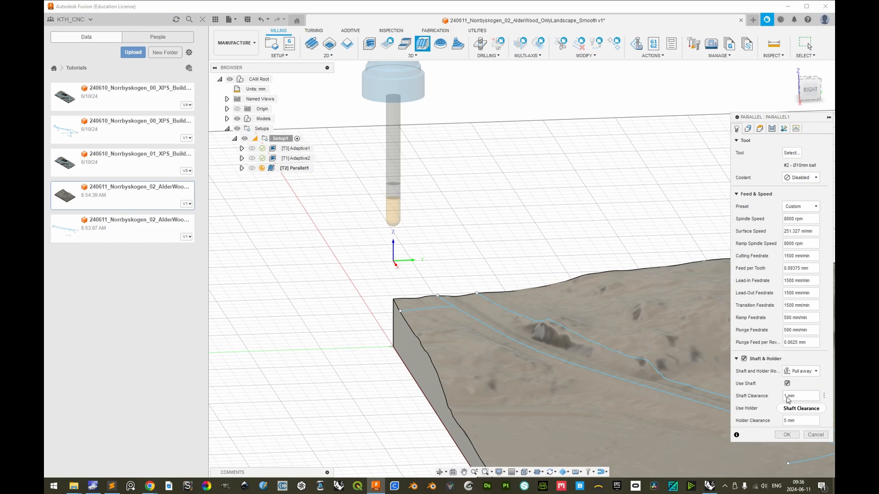
text(2)
Give the Silhouette boundary a 4 mm additional offset, then review the Heights planes.
click(748, 130)
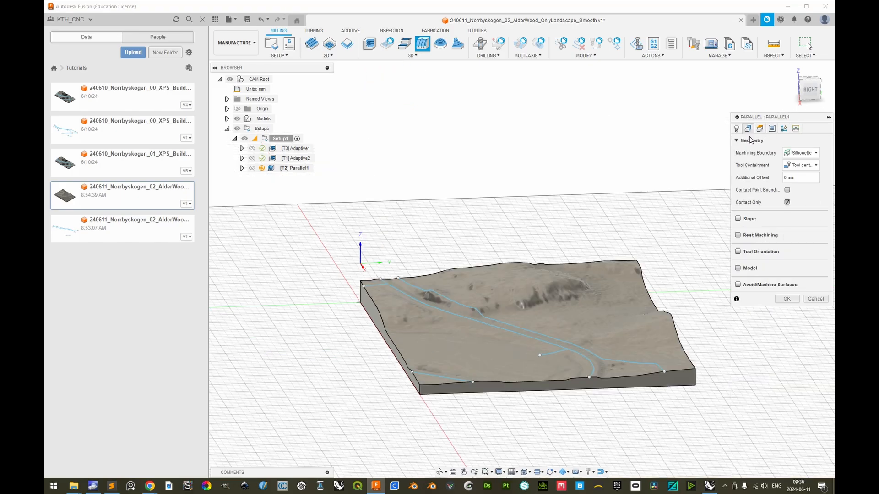
mouse_move(489, 236)
shift+middle_down()
mouse_move(490, 226)
mouse_move(498, 231)
shift+middle_up()
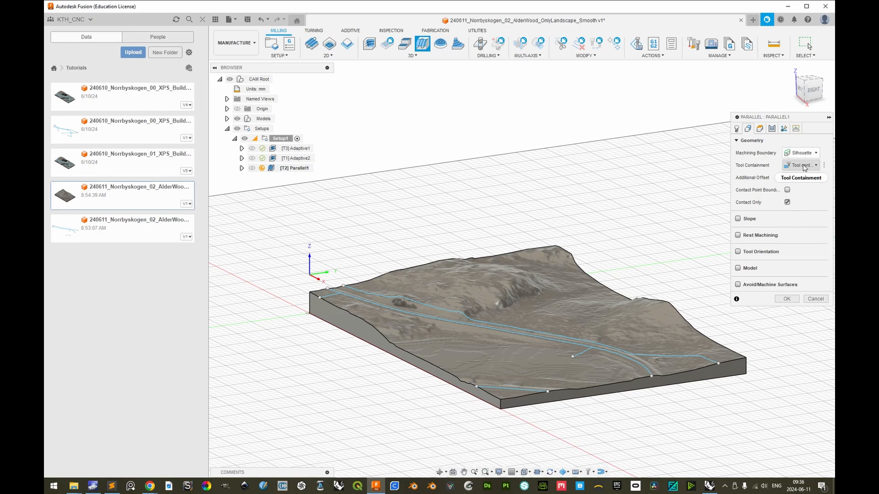
mouse_move(804, 168)
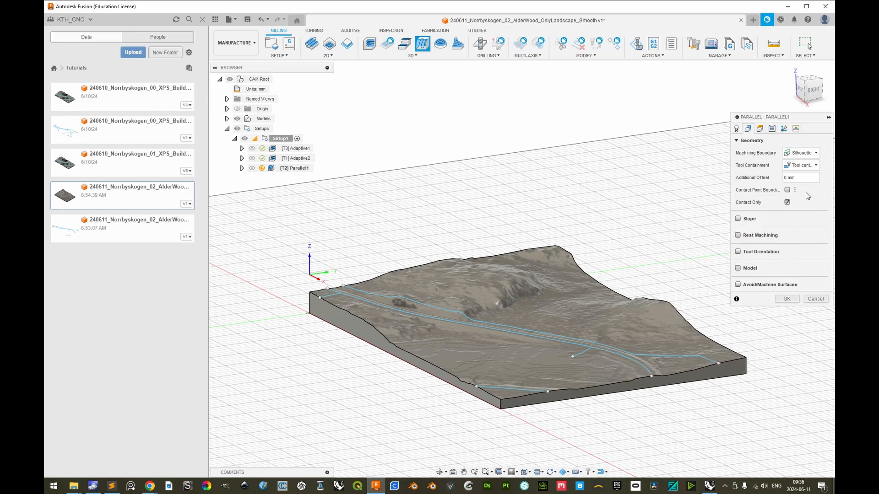
drag(787, 177, 781, 179)
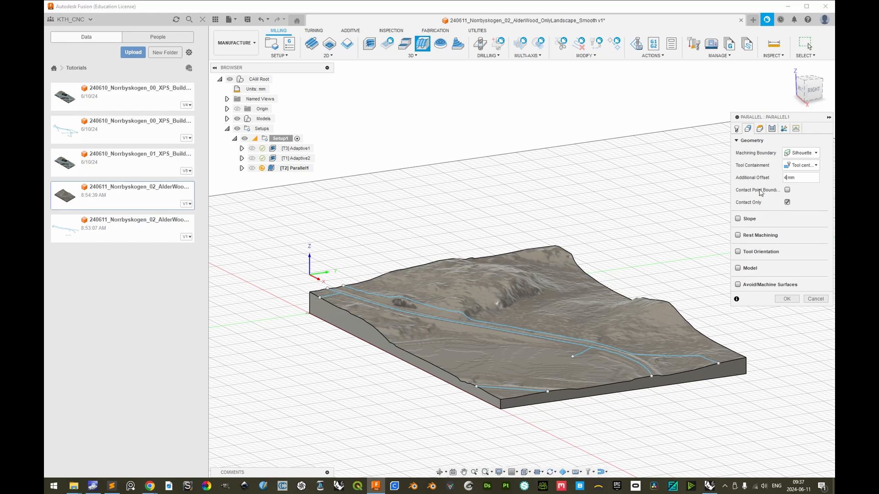
click(760, 129)
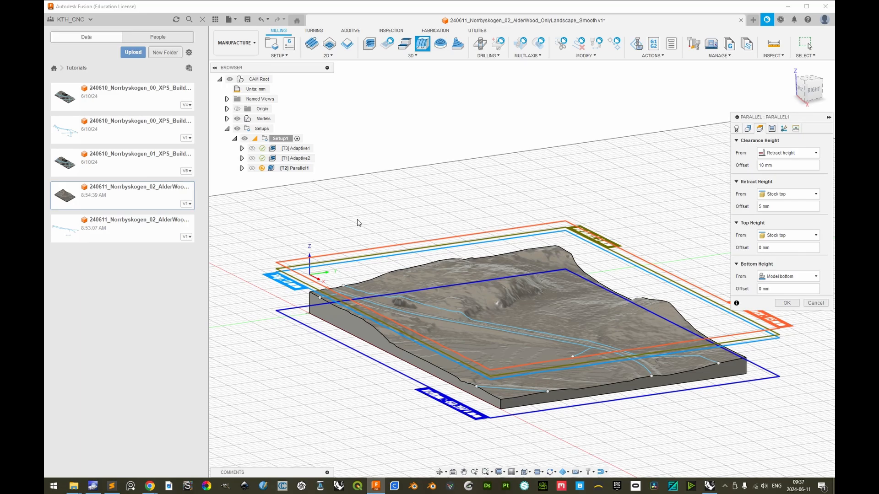
Set the passes direction to Other way and the stepover to 3 mm.
click(773, 130)
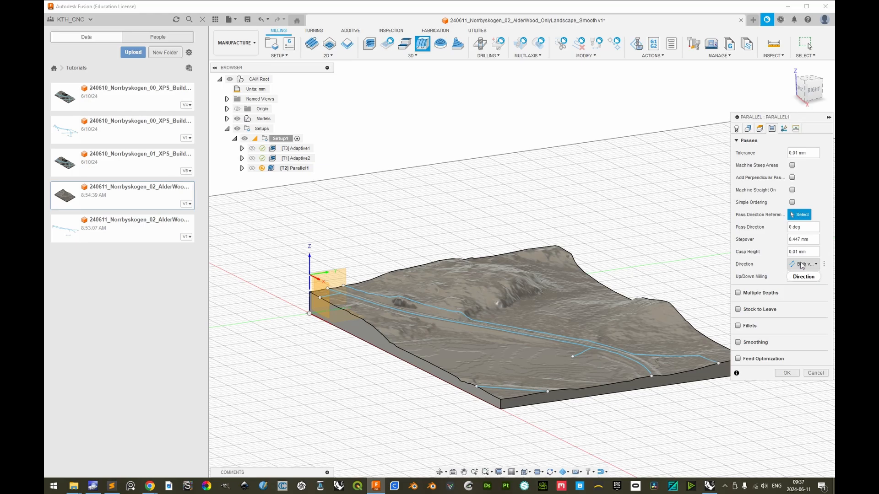
shift+middle_drag(501, 252, 570, 391)
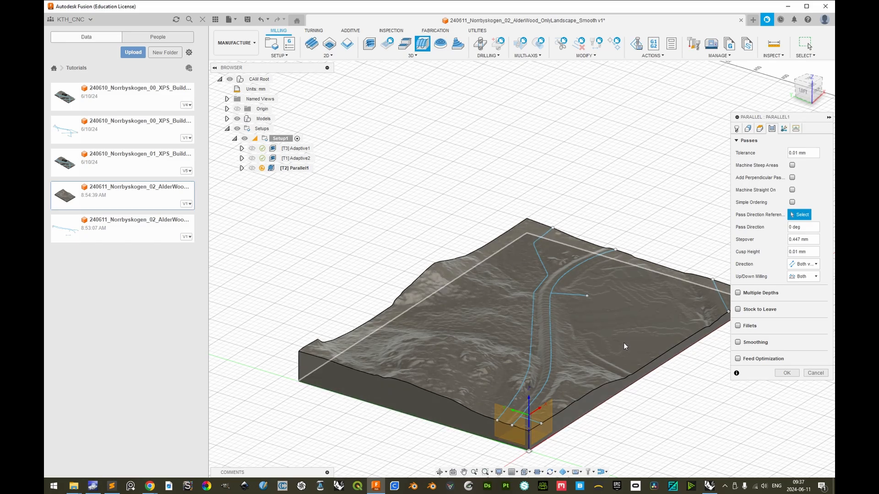
click(806, 265)
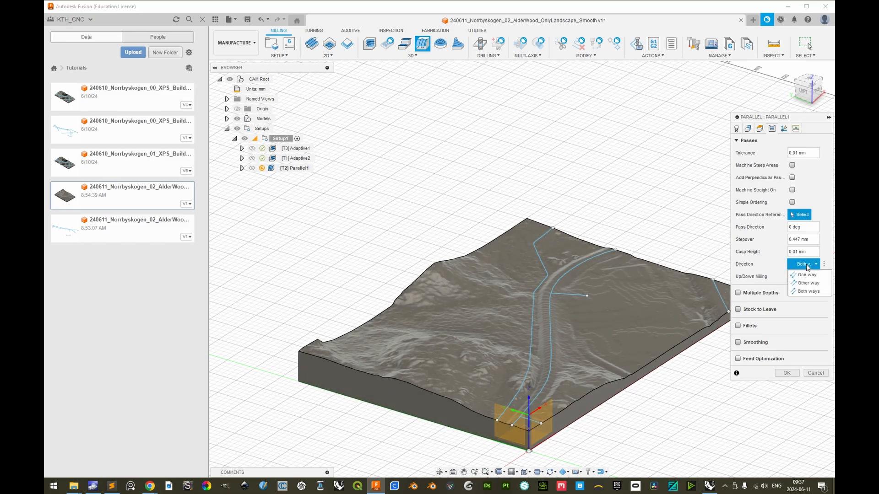
click(805, 284)
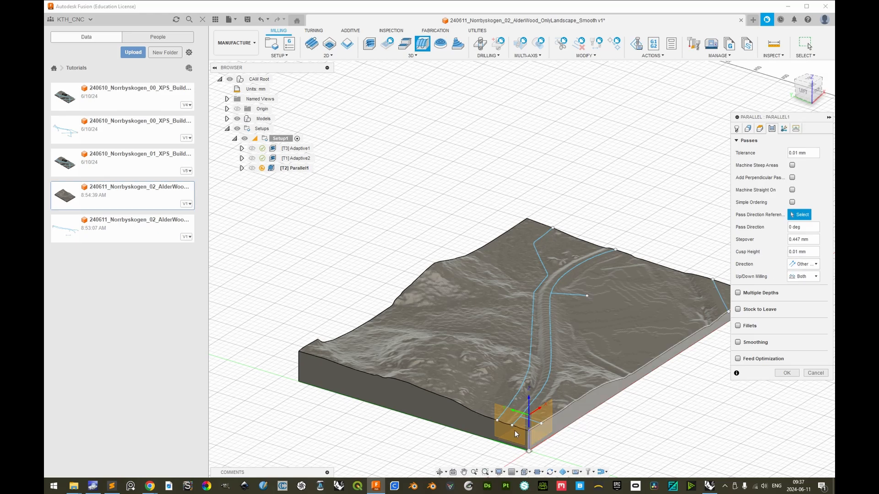
middle_drag(628, 231, 575, 223)
double_click(793, 240)
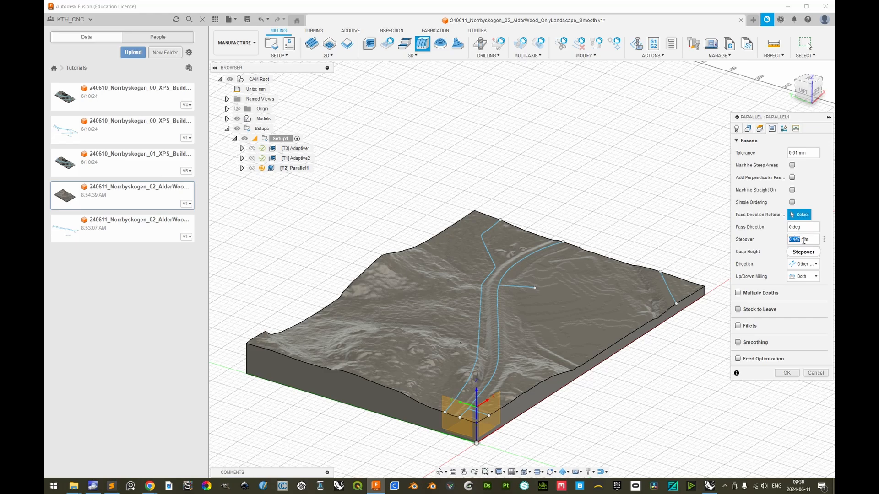
text(3)
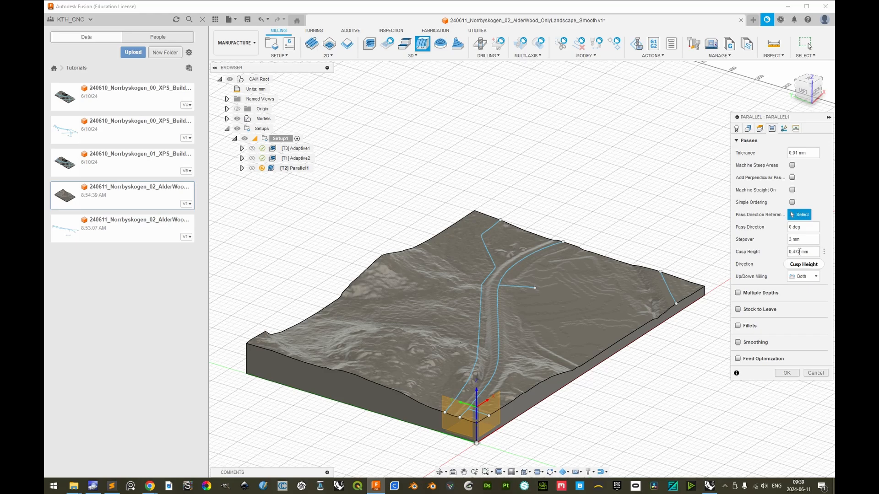
Review Parallel1's Multi-Axis and Linking settings before returning to Passes.
mouse_move(797, 252)
click(784, 128)
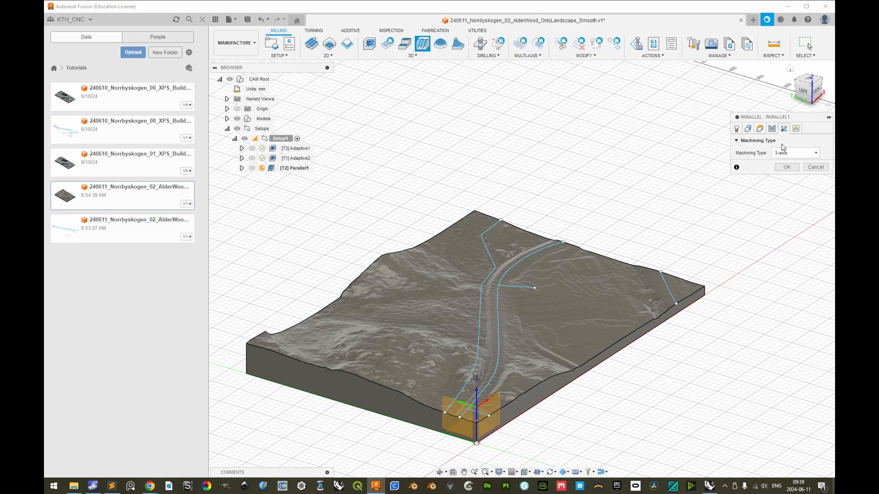
click(796, 129)
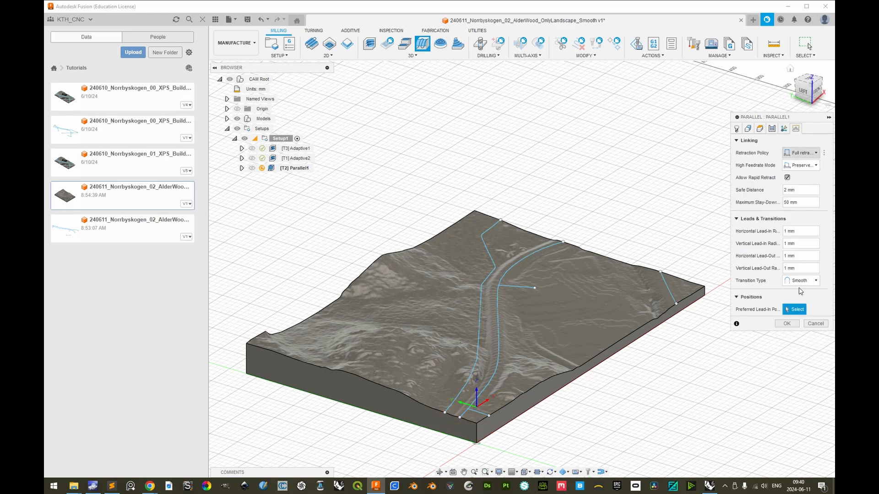
click(772, 128)
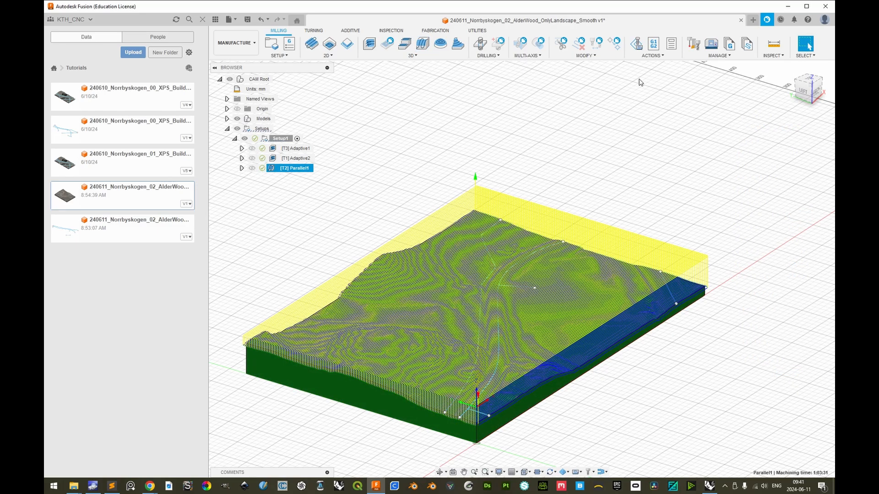
Simulate the toolpaths to the end with Models hidden, showing the finished terrain.
click(646, 58)
click(645, 73)
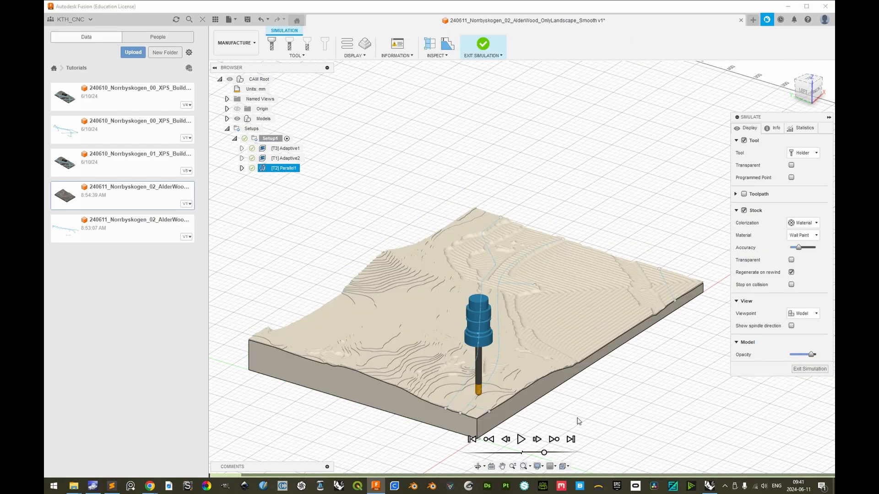
click(571, 440)
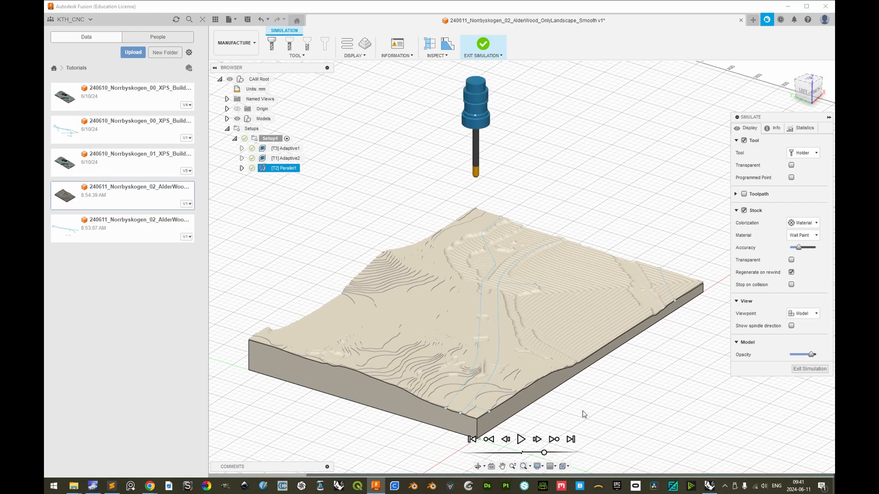
click(237, 118)
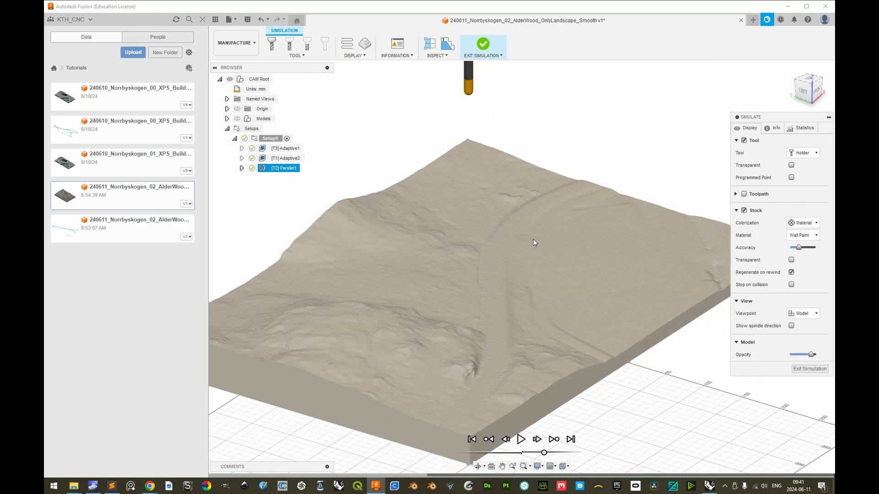
shift+middle_drag(533, 239, 420, 297)
middle_drag(376, 241, 603, 340)
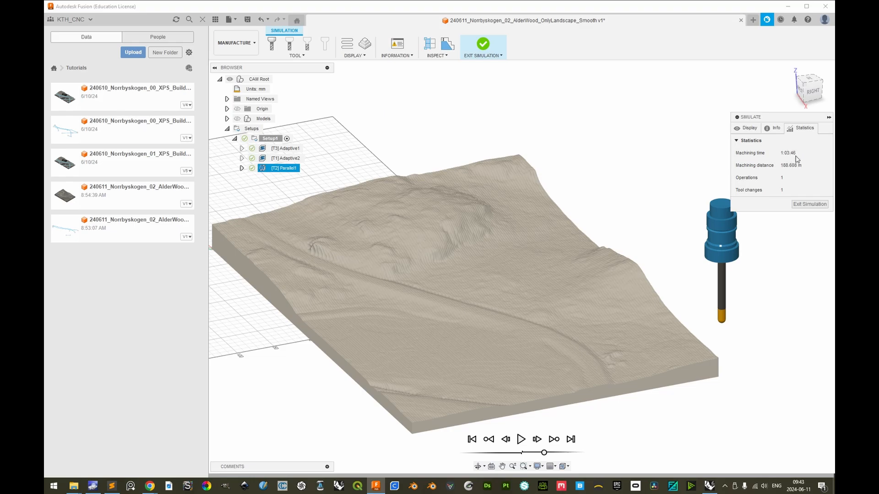
key(alt+Tab)
key(alt+Tab)
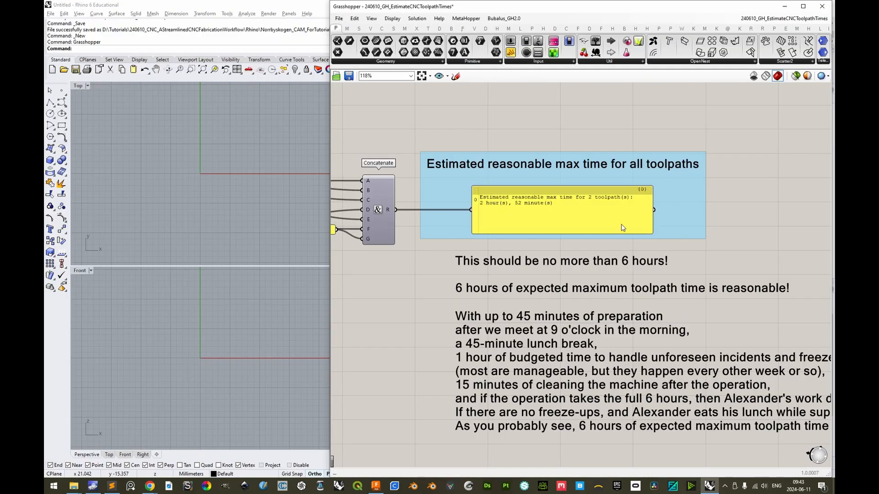
Log the third toolpath as 1 hour 4 minutes of 3D Parallel, single way.
scroll(466, 260, down, 5)
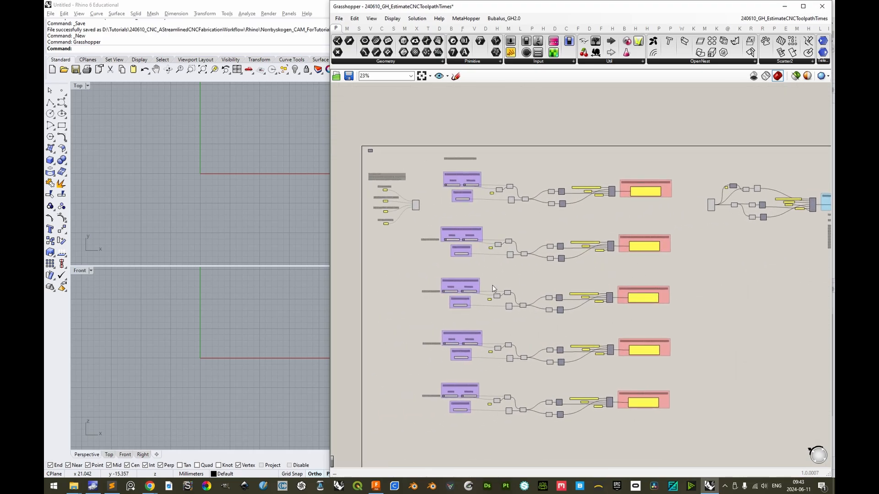
scroll(452, 303, up, 4)
scroll(452, 303, up, 7)
drag(405, 263, 418, 264)
mouse_move(609, 268)
mouse_down()
mouse_move(628, 269)
mouse_move(616, 269)
mouse_up()
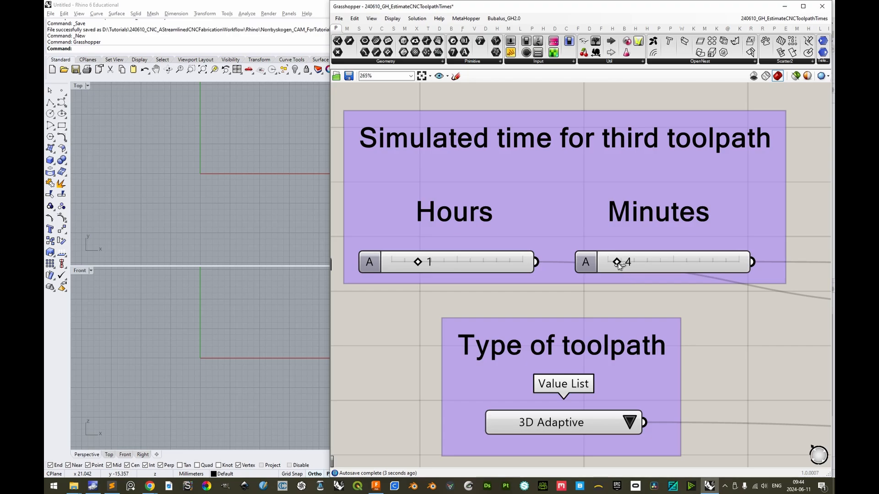
click(638, 424)
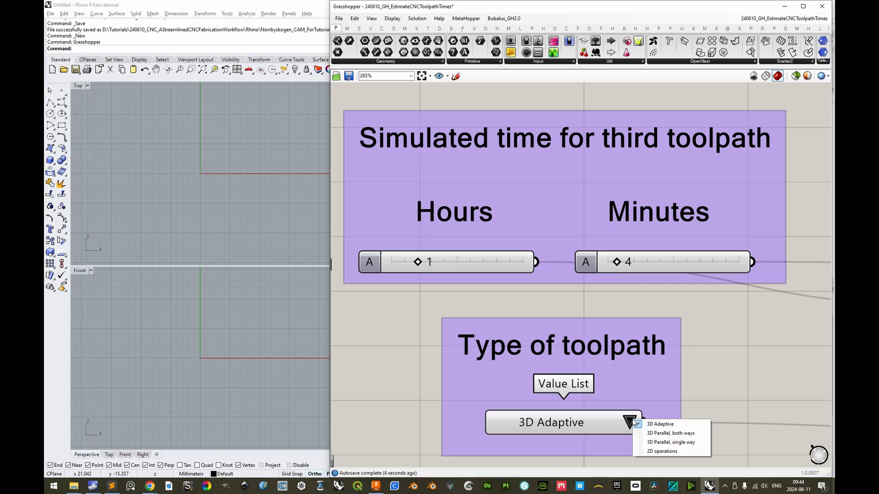
click(672, 443)
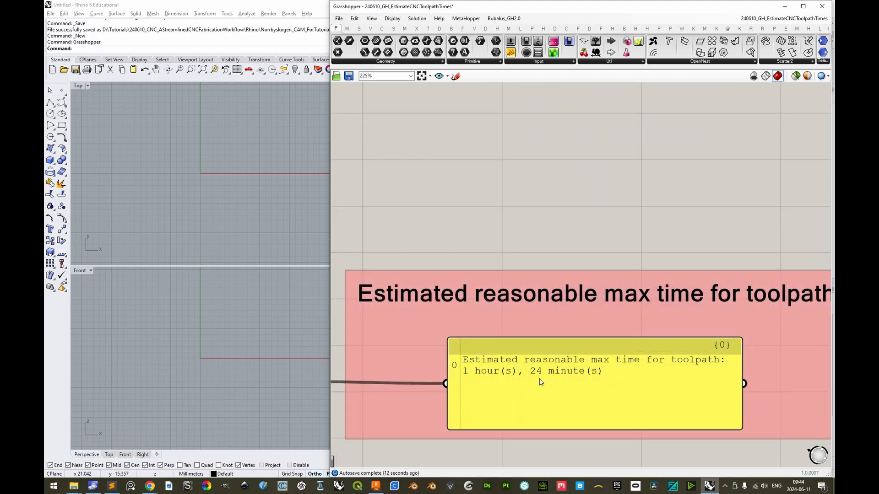
Check the 4 hours 15 minutes total and the per-toolpath estimate panels.
scroll(541, 382, down, 7)
right_drag(724, 303, 504, 328)
scroll(515, 267, up, 7)
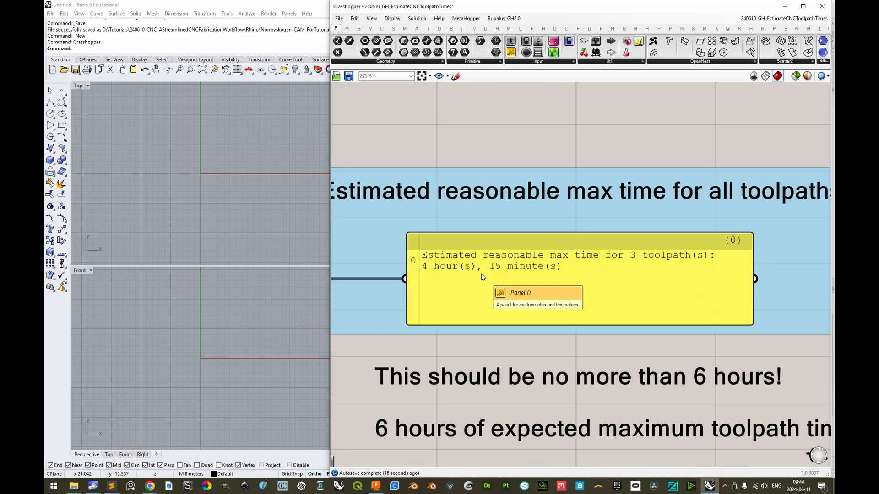
scroll(575, 278, down, 7)
right_drag(467, 322, 641, 306)
scroll(549, 333, up, 6)
key(alt+Tab)
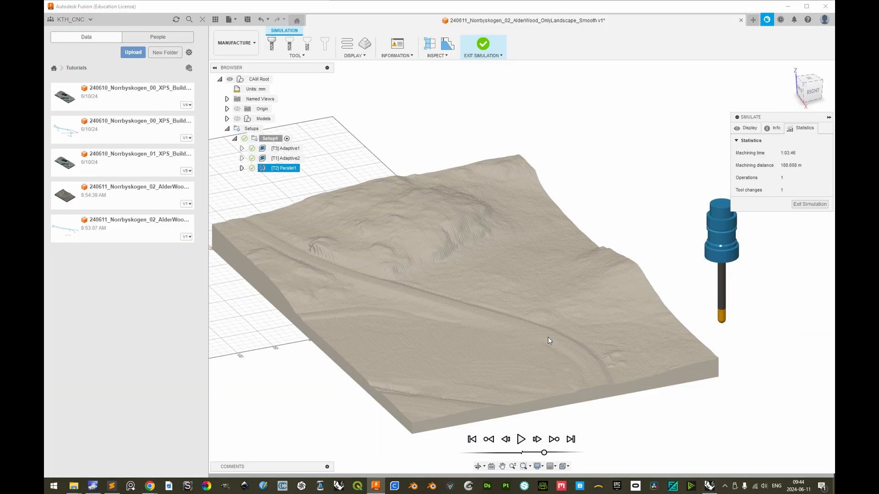
Exit the simulation and reopen Parallel1 at its Passes settings.
click(799, 205)
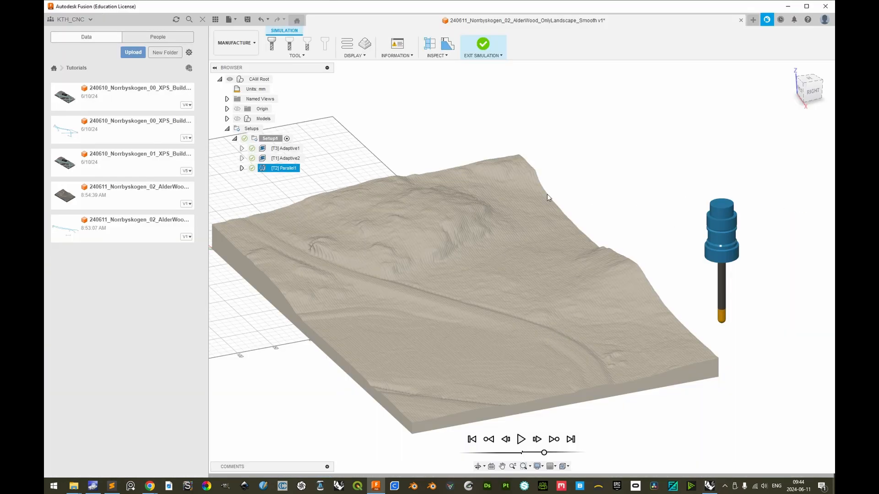
double_click(275, 168)
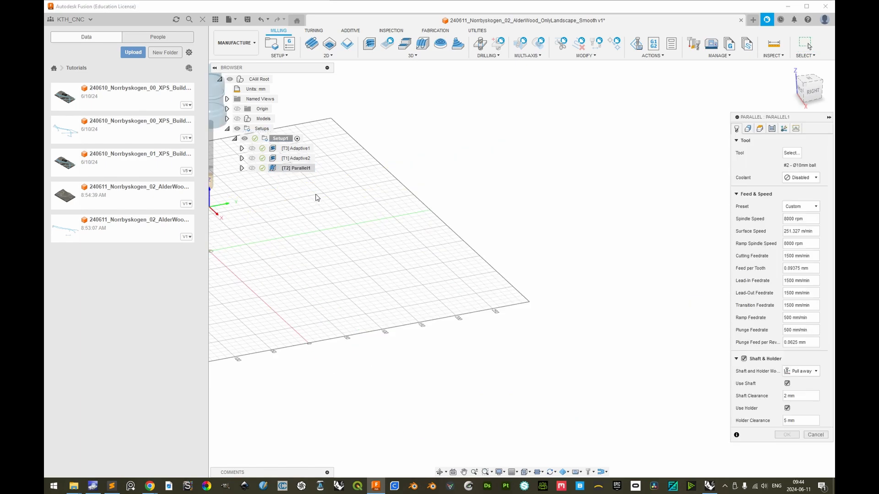
click(771, 129)
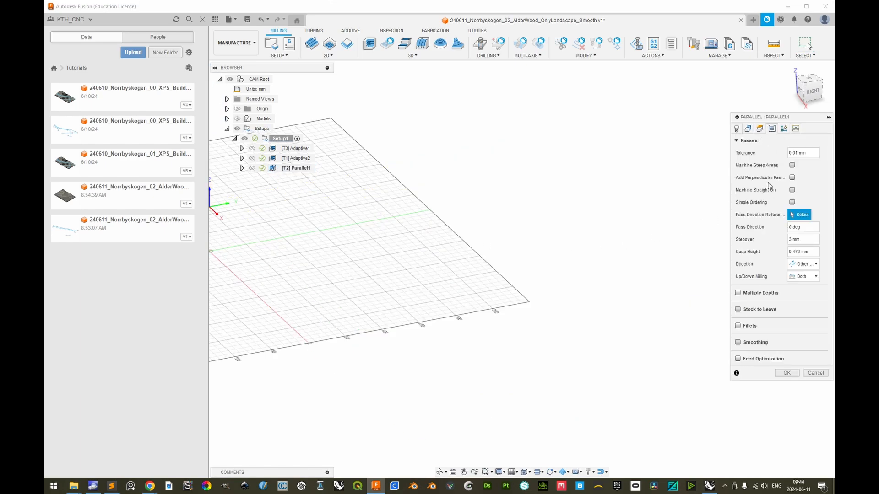
Reduce the stepover to 1.5 mm for a 0.114 mm cusp and show Models again.
double_click(789, 239)
text(1.5)
click(238, 119)
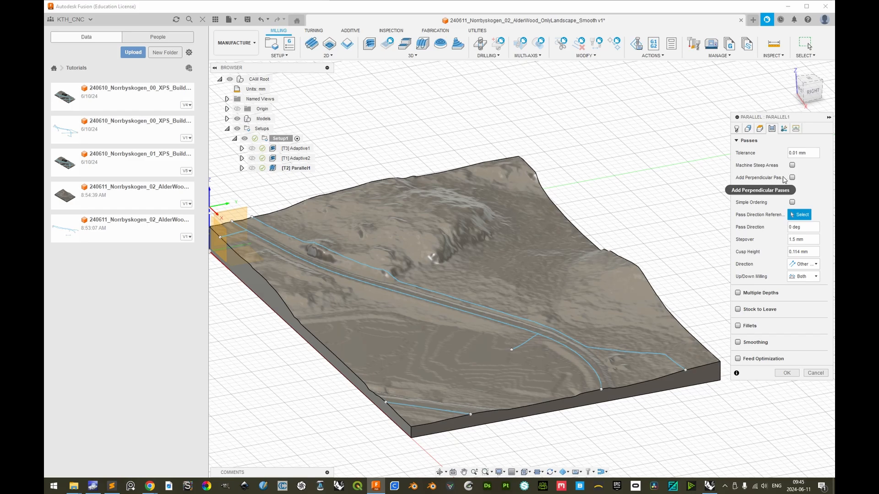
mouse_move(794, 181)
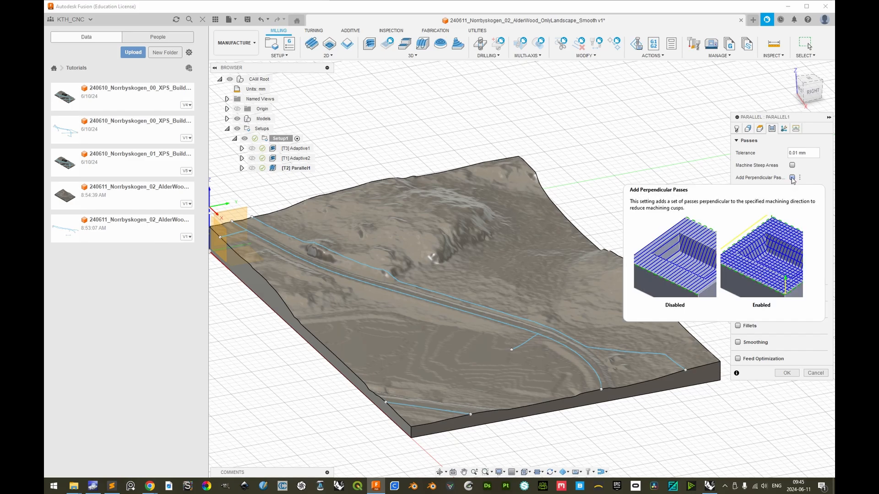
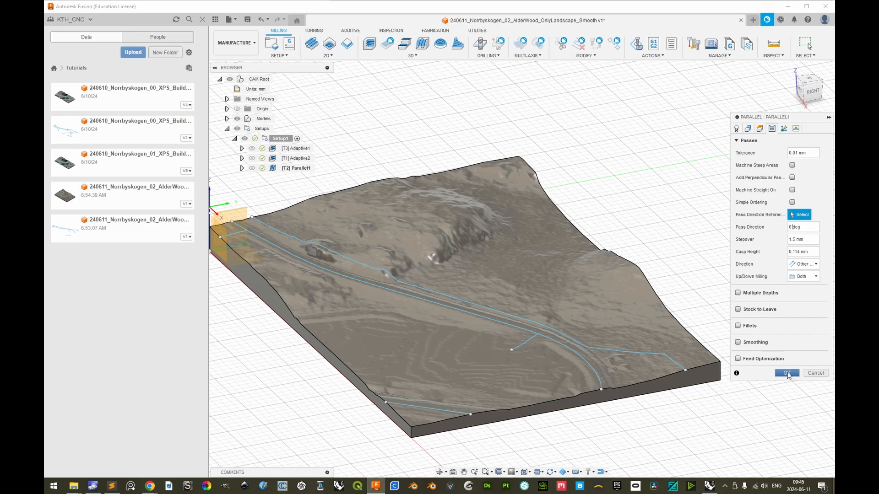
Generate the Parallel1 toolpath across the terrain, giving a 2:07:04 machining time.
click(787, 373)
key(alt+Tab)
key(alt+Tab)
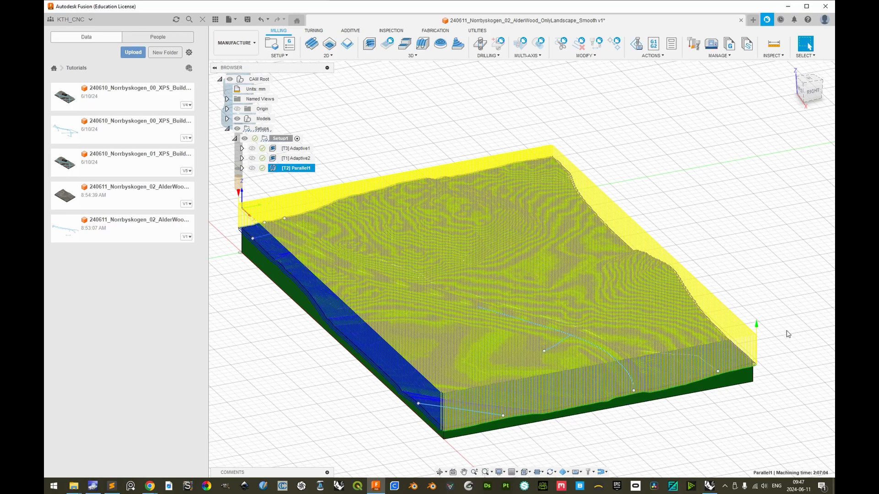
key(alt+Tab)
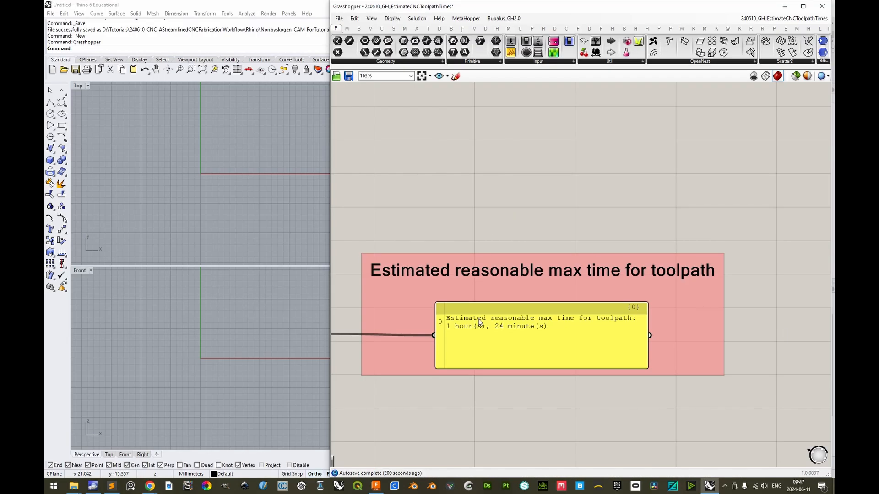
Set the third toolpath's time in Grasshopper to 2 hours 7 minutes.
scroll(436, 331, down, 5)
right_drag(436, 330, 632, 286)
scroll(532, 281, up, 10)
drag(401, 263, 429, 263)
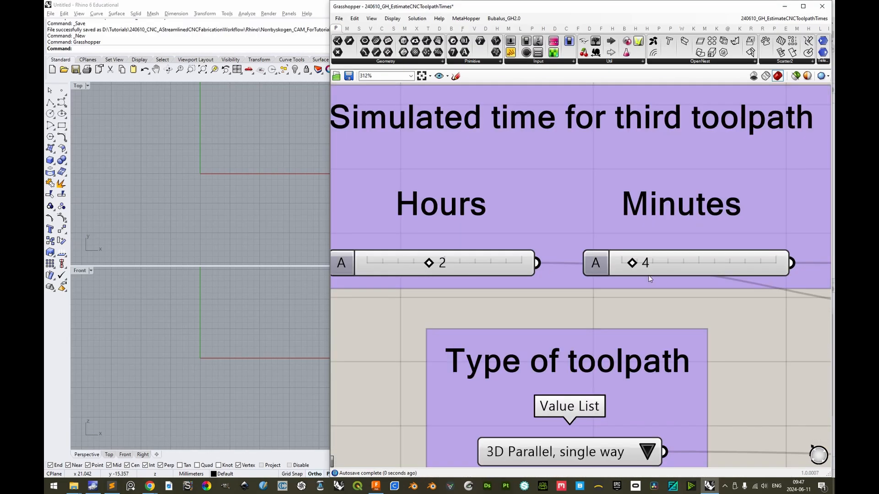
drag(640, 267, 643, 267)
Bring the three-toolpath total estimate of 5 hours 37 minutes into view.
scroll(643, 267, down, 9)
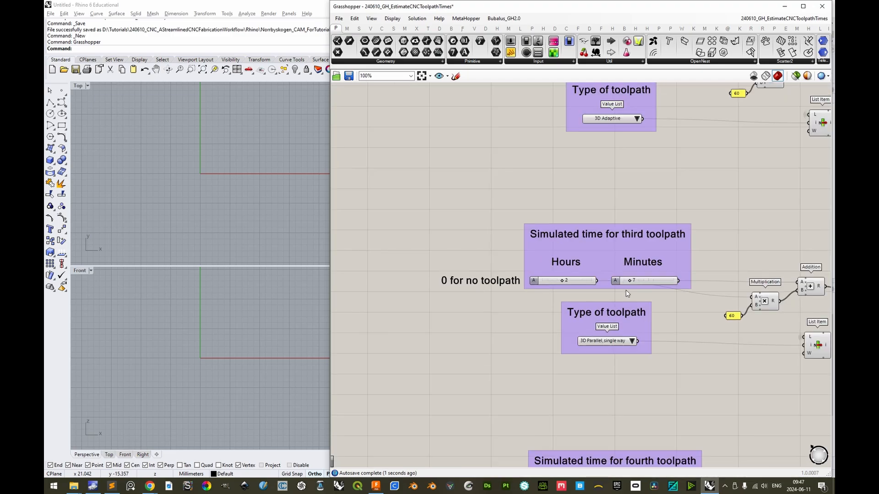
right_drag(719, 292, 351, 325)
scroll(680, 245, up, 8)
scroll(571, 199, up, 3)
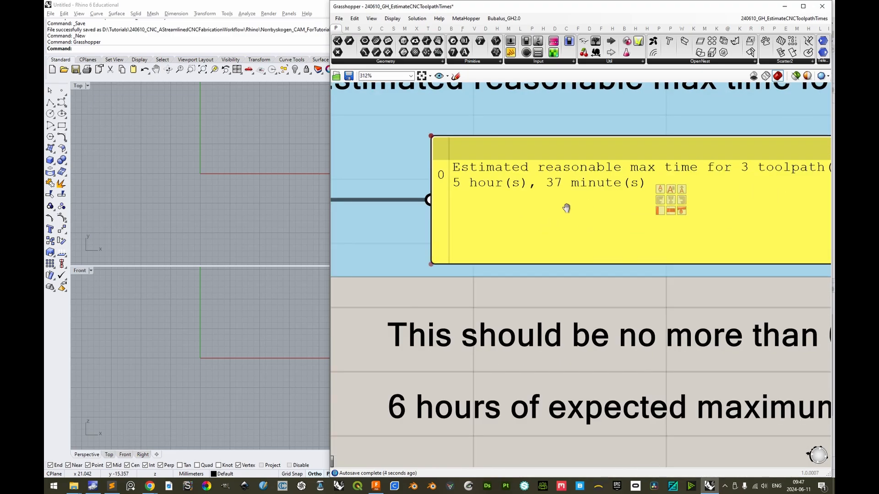
right_drag(567, 207, 558, 232)
scroll(527, 226, down, 3)
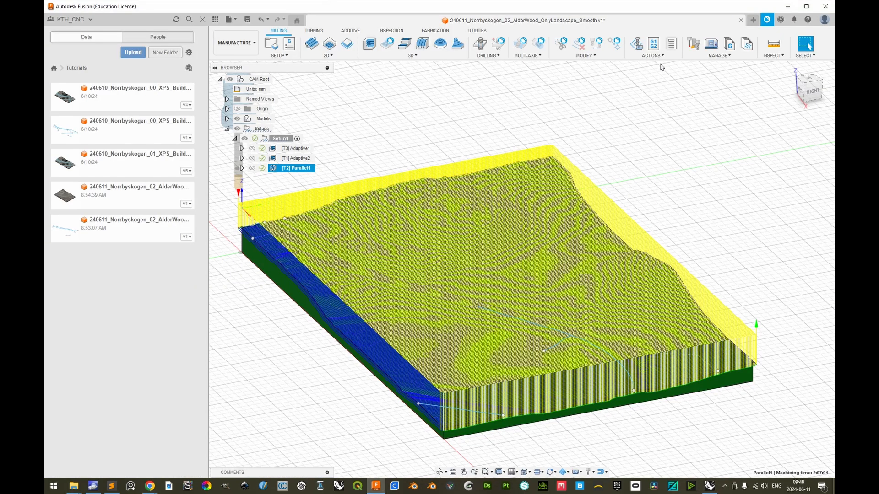
click(656, 56)
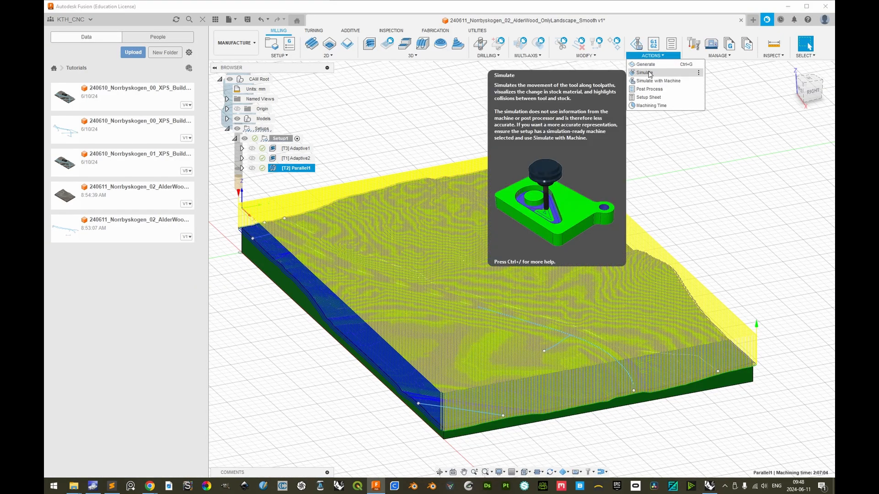
Simulate all three toolpaths with the terrain model hidden, inspecting the carved stock from several angles.
click(650, 73)
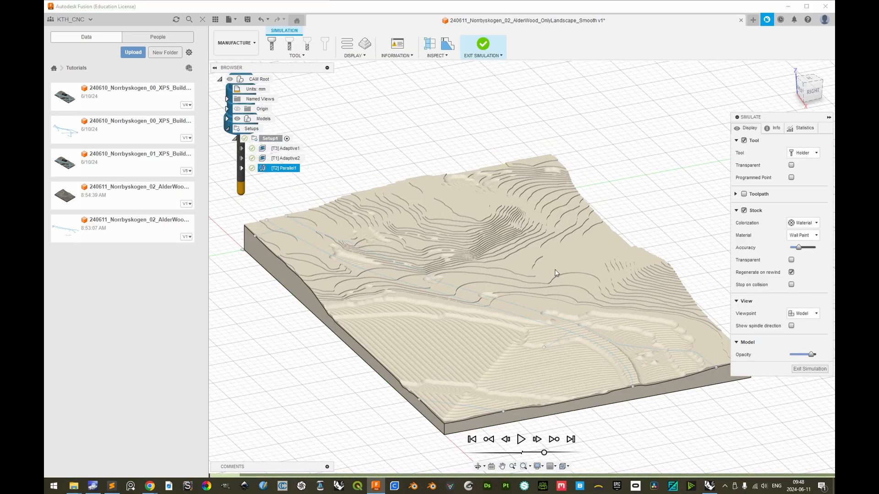
click(238, 119)
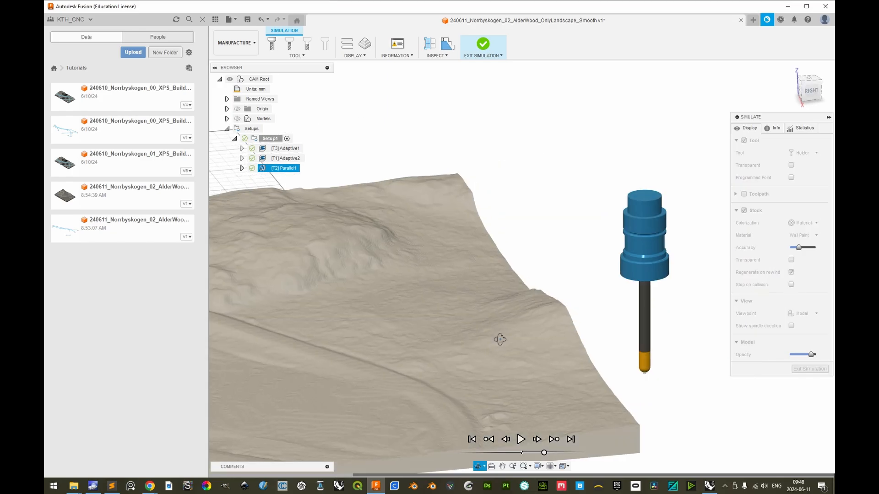
middle_drag(501, 339, 600, 315)
middle_drag(320, 266, 459, 263)
scroll(482, 267, up, 5)
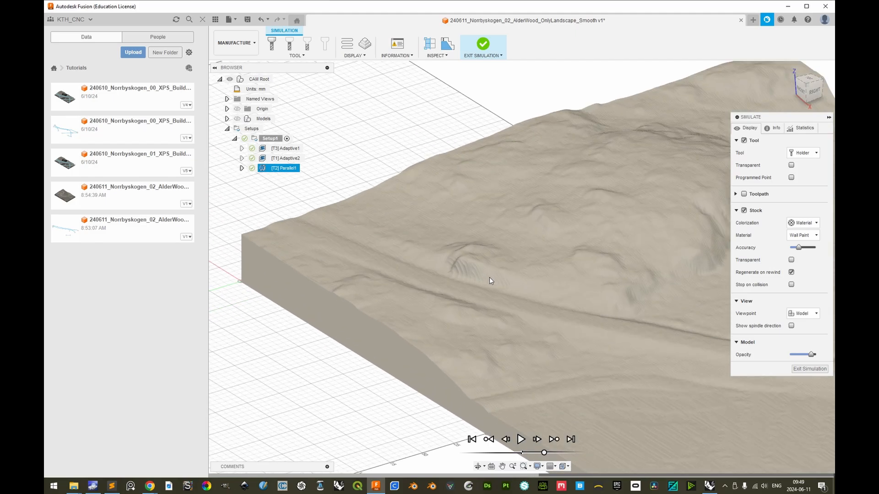
scroll(454, 270, down, 4)
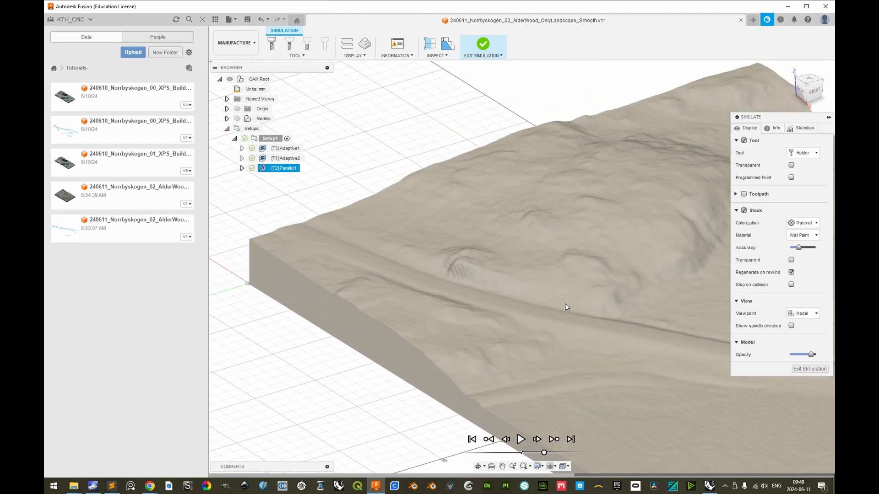
shift+middle_drag(632, 300, 564, 313)
scroll(564, 312, down, 4)
middle_drag(705, 295, 535, 295)
scroll(492, 305, up, 3)
scroll(536, 295, down, 3)
key(Escape)
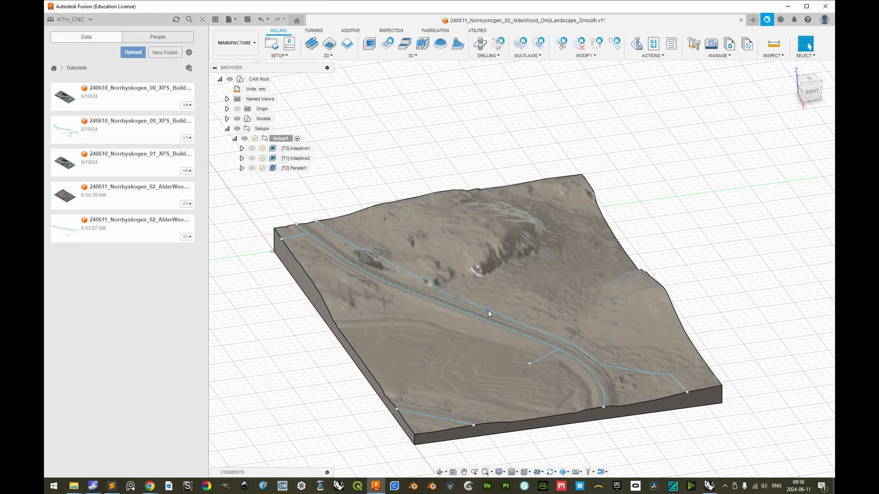
Look up the cutter values in the feeds-and-speeds spreadsheet.
key(alt+Tab)
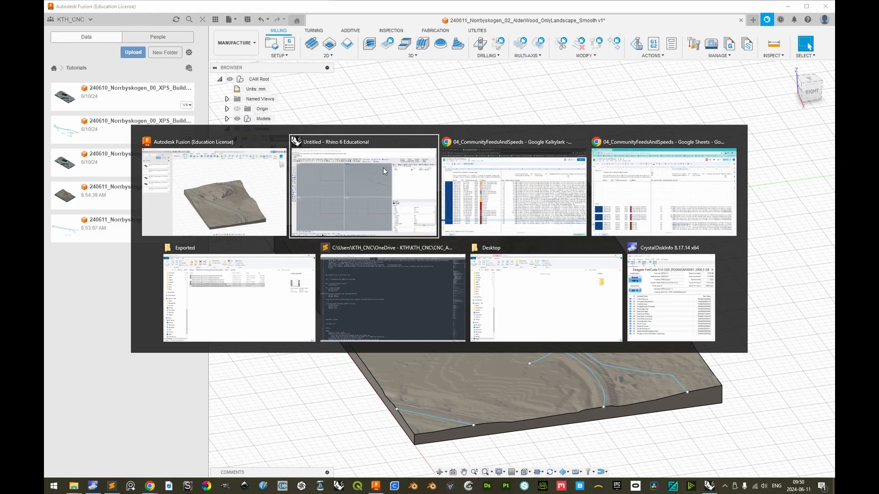
key(alt+Tab)
scroll(470, 403, right, 2)
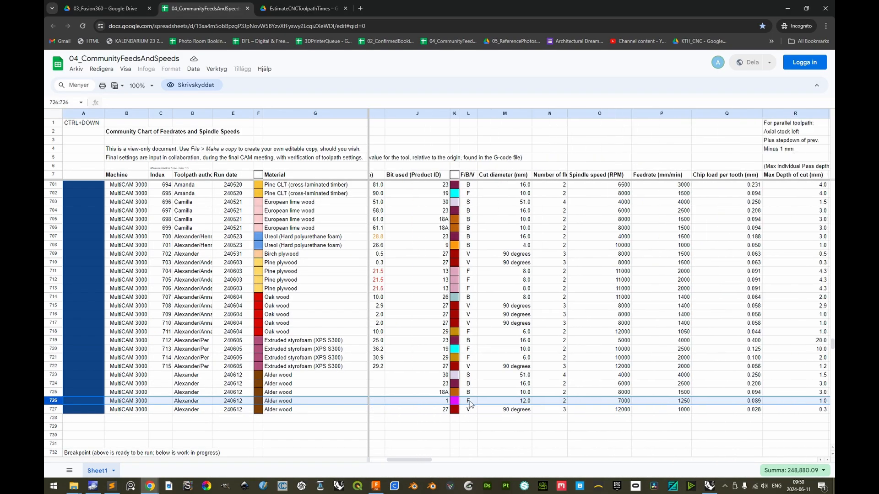
scroll(550, 404, right, 3)
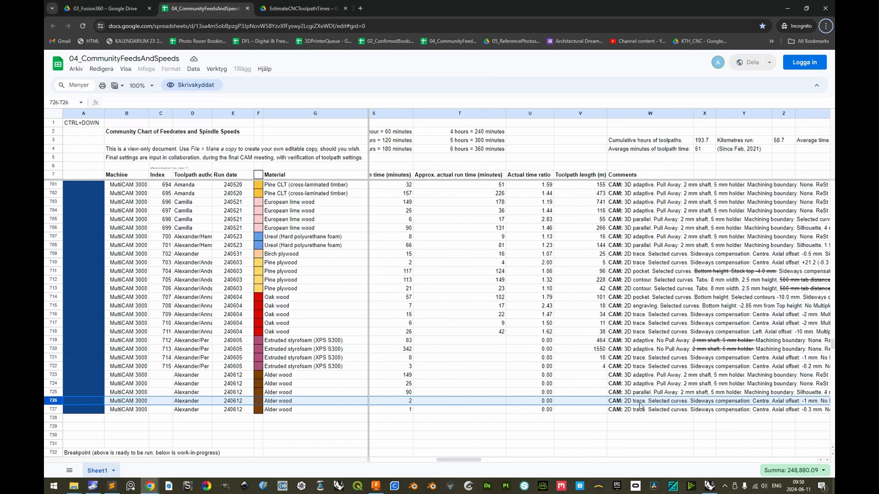
key(alt+Tab)
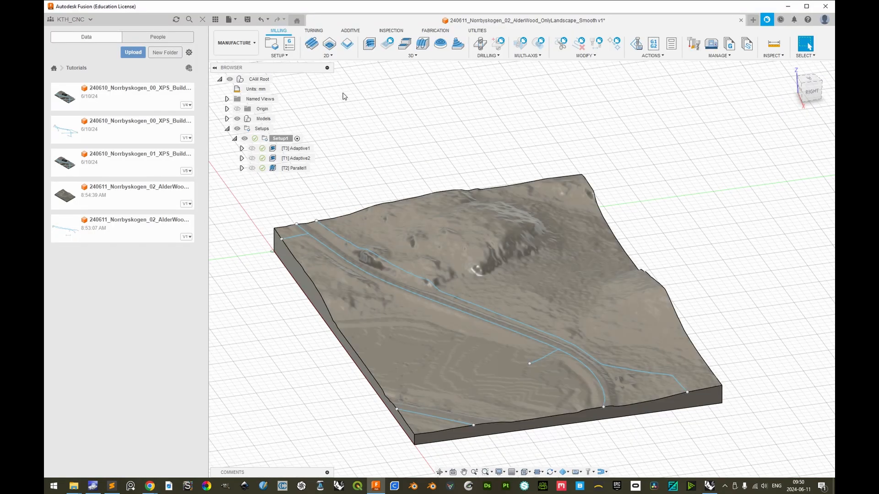
Create a Trace toolpath using the Ø12mm flat end mill from MultiCAM3000Series_240301.
click(328, 55)
click(326, 113)
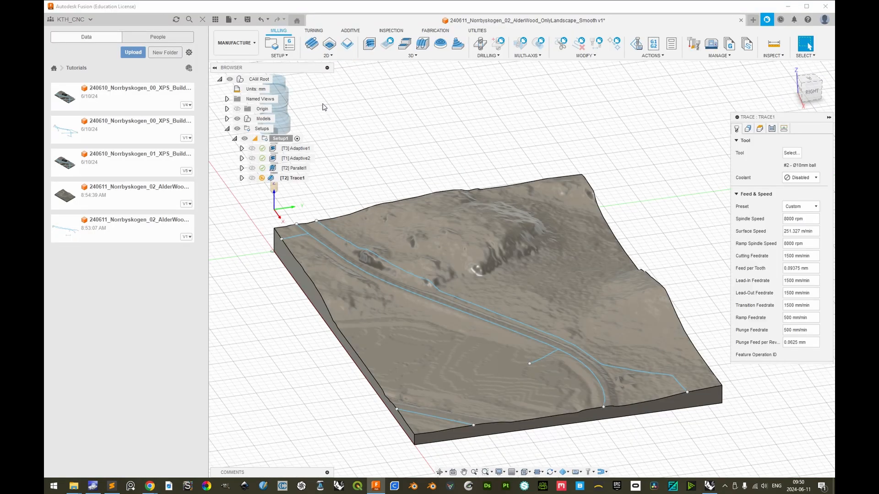
click(792, 153)
click(134, 160)
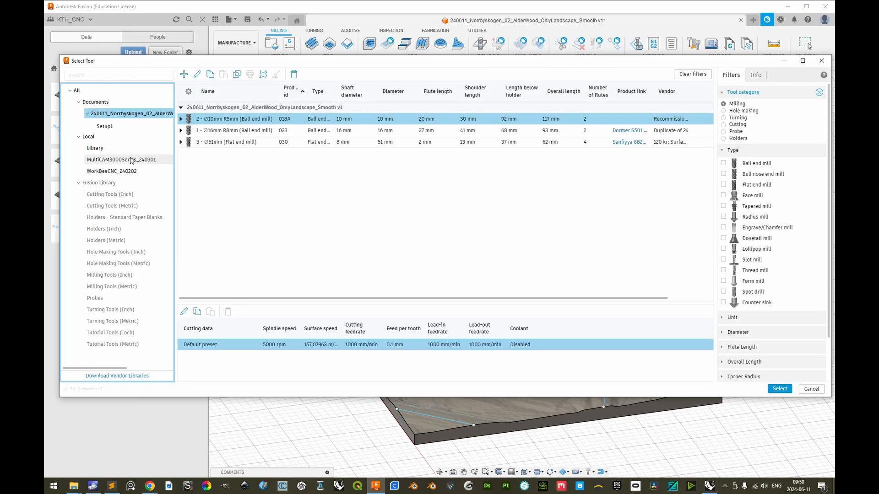
click(250, 119)
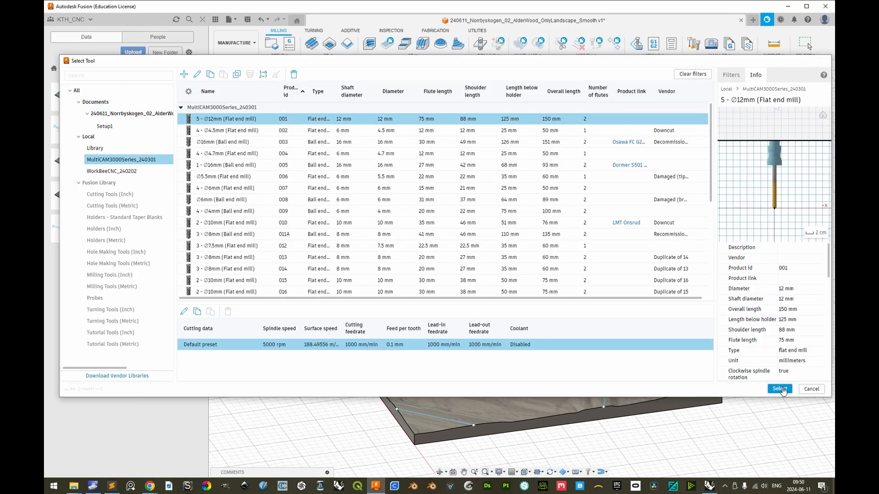
click(780, 388)
Set the trace cutting feedrate to 1250 mm/min from the alder wood feeds chart.
key(alt+Tab)
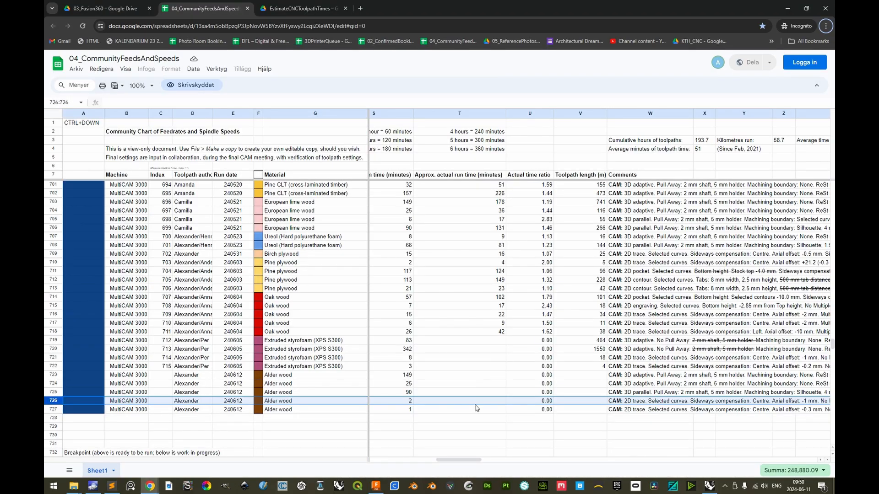
scroll(473, 409, right, 4)
key(alt+Tab)
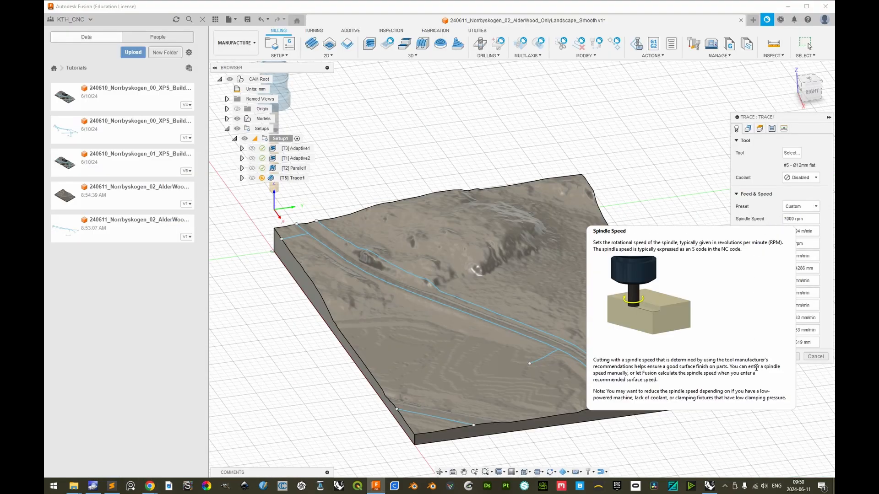
key(alt+Tab)
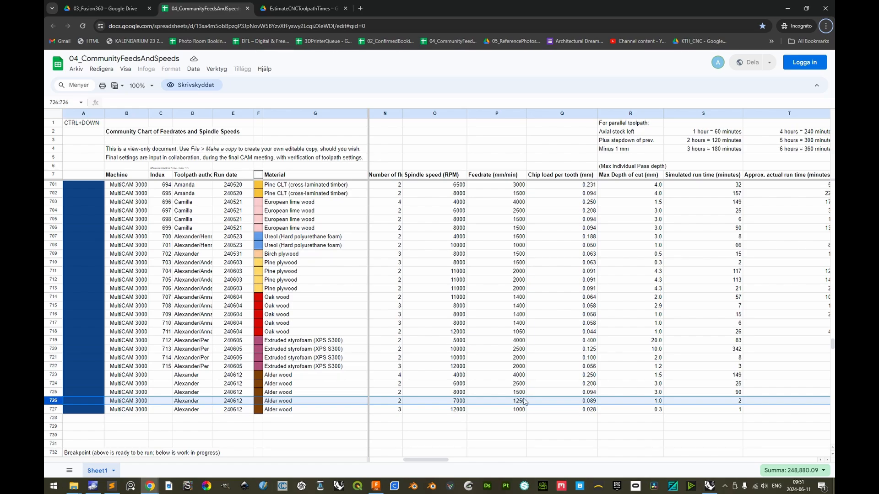
key(alt+Tab)
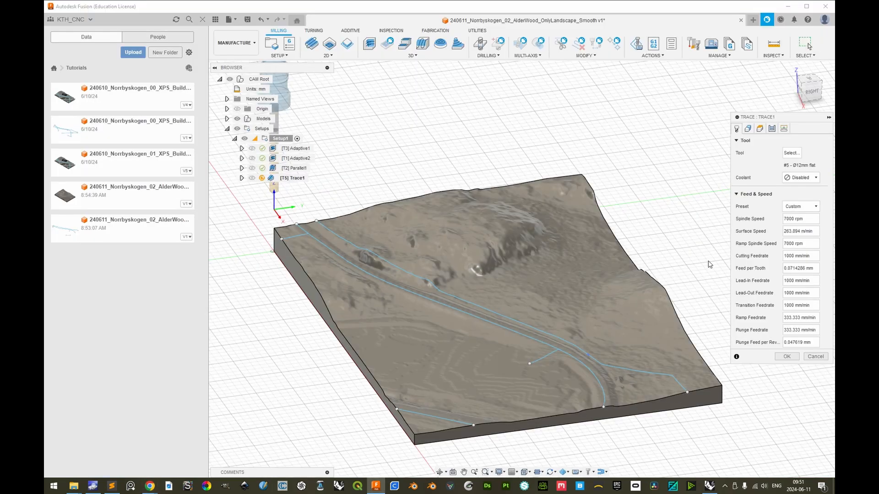
drag(785, 255, 791, 255)
text(25)
click(775, 258)
key(alt+Tab)
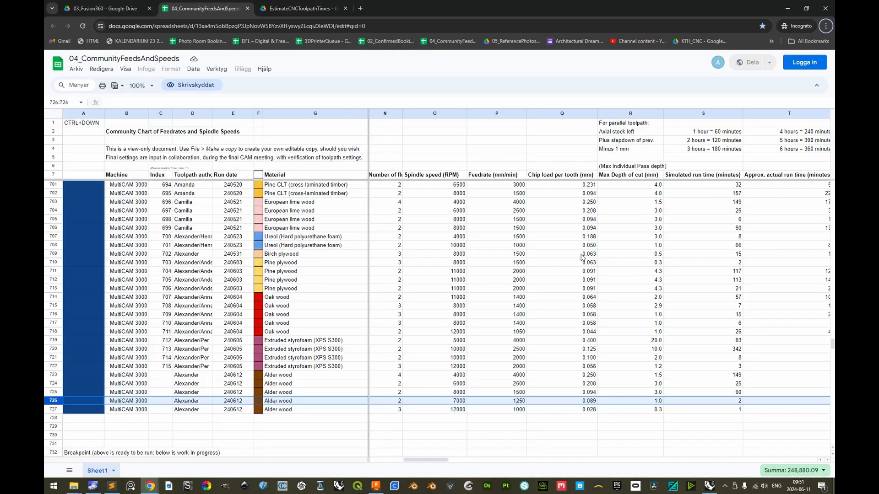
key(alt+Tab)
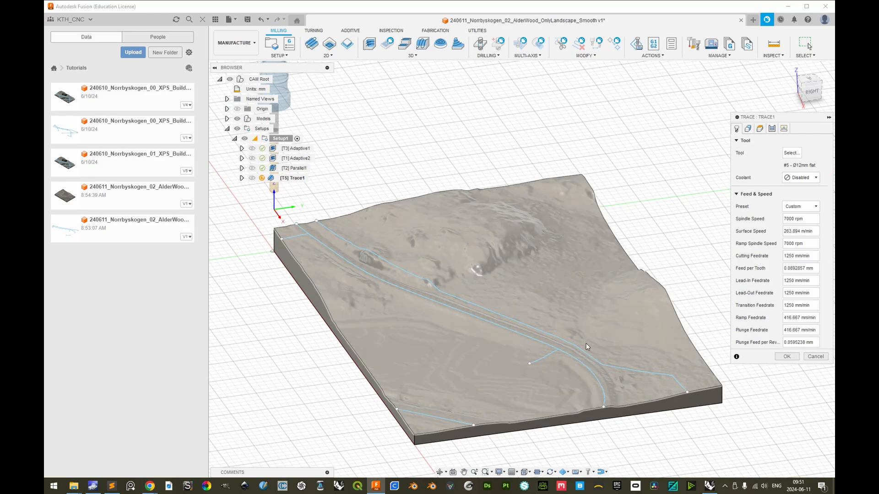
shift+middle_drag(384, 188, 353, 135)
mouse_move(374, 181)
shift+middle_down()
mouse_move(421, 188)
mouse_move(406, 182)
shift+middle_up()
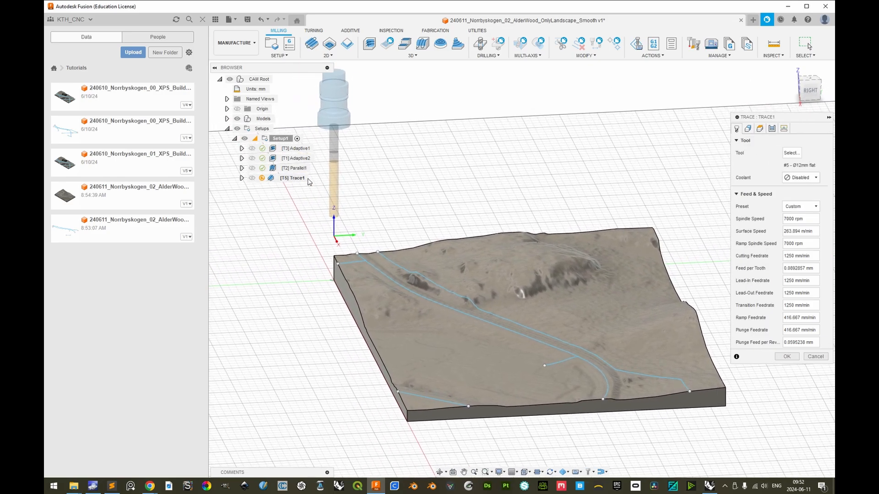
Select the terrain component's CAM_Smaller sketch curves as the trace geometry.
click(749, 129)
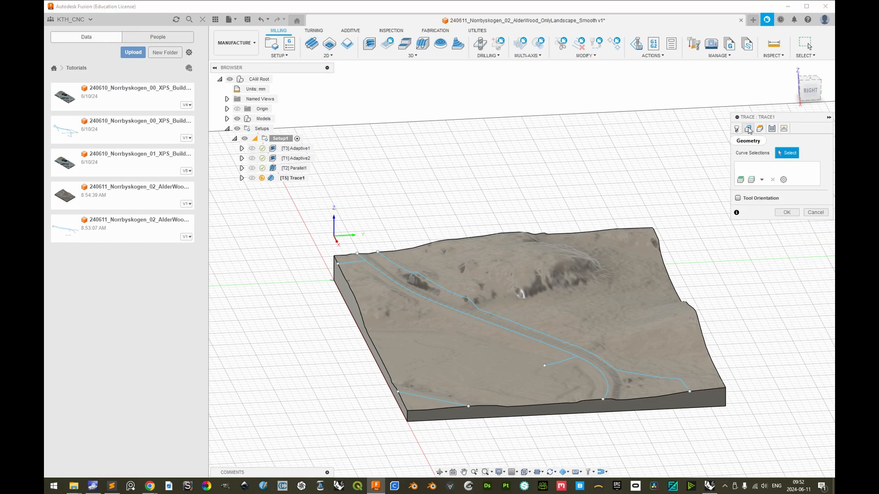
click(227, 119)
click(233, 128)
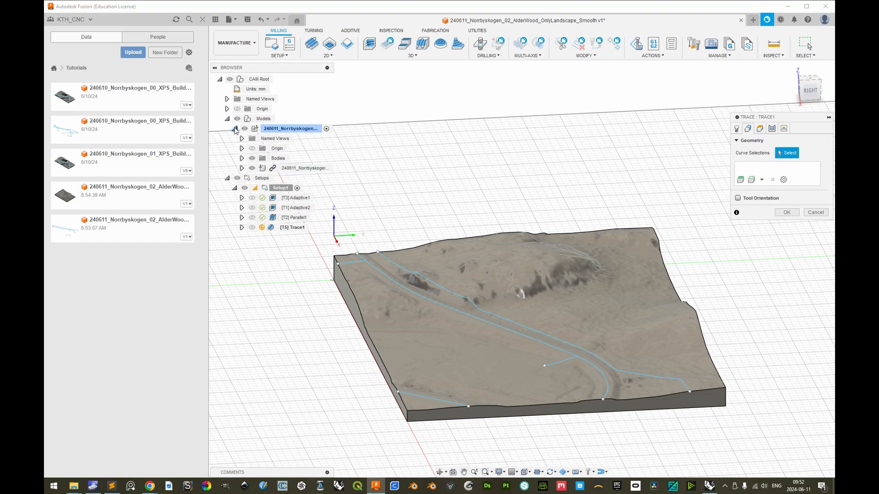
click(242, 168)
click(249, 198)
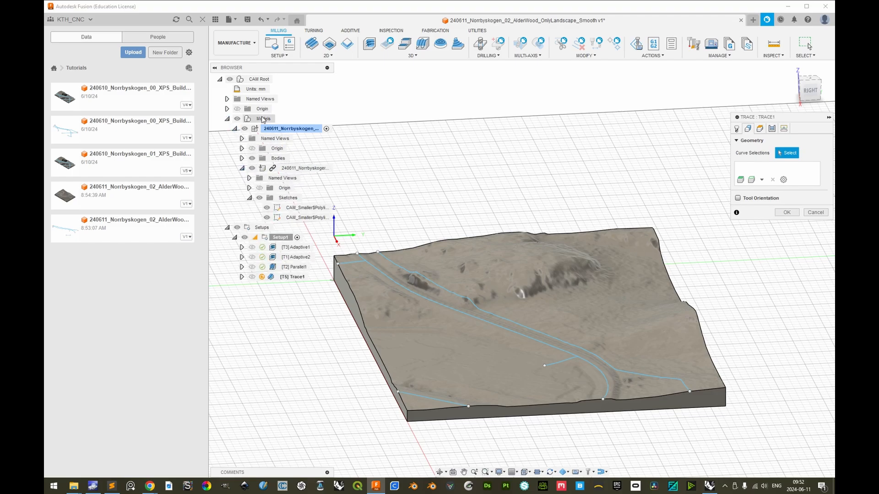
click(272, 130)
click(295, 208)
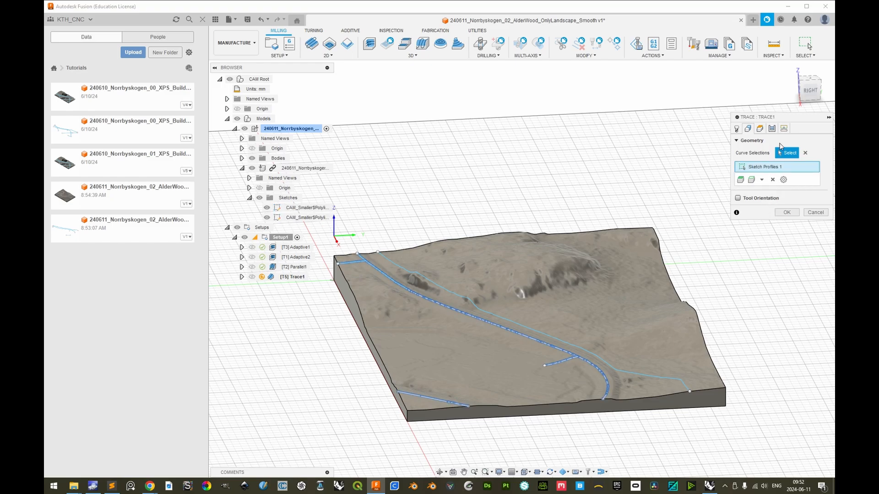
Set the trace's axial offset to -1 mm.
click(760, 130)
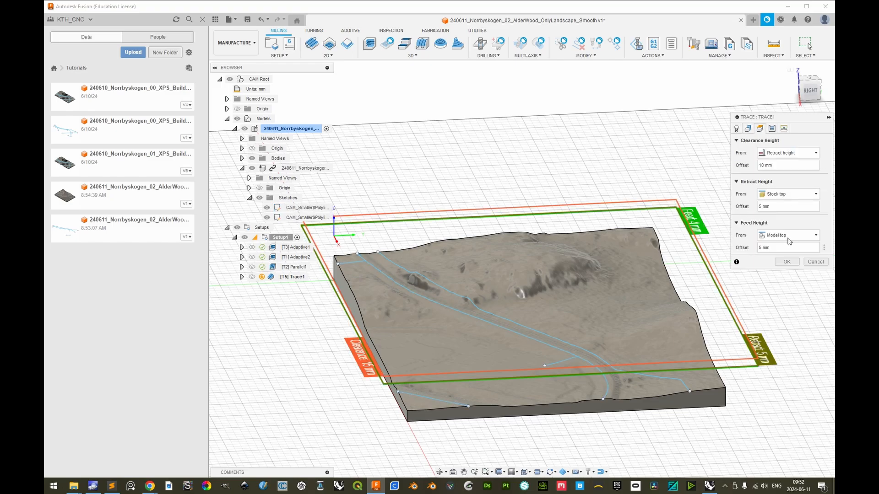
click(773, 129)
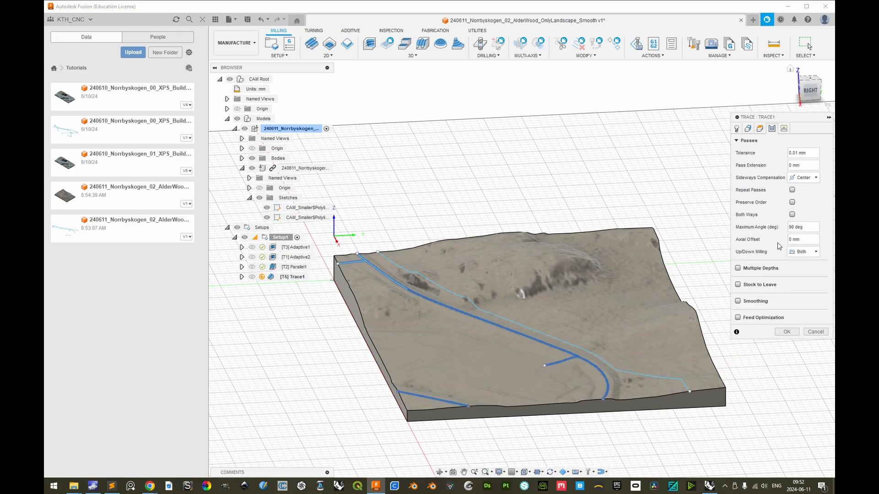
drag(792, 239, 775, 241)
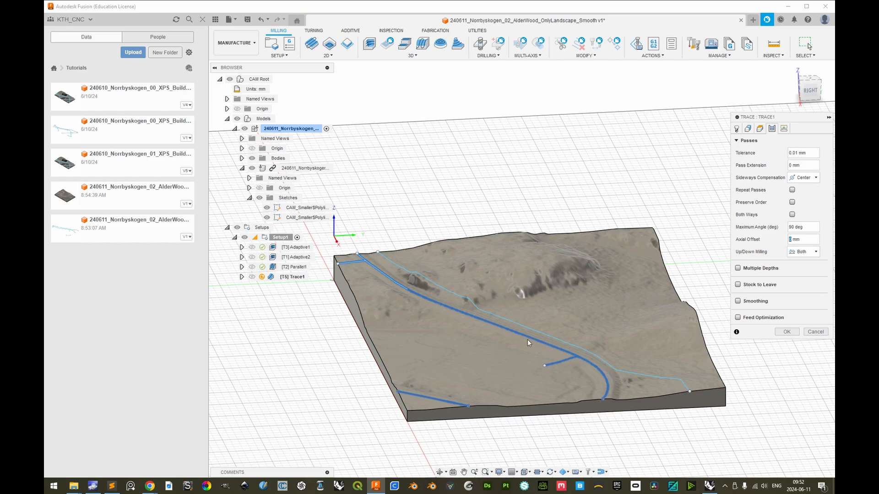
text(-1)
Generate the Trace1 toolpath (0:01:15) and hide the terrain models.
key(alt+Tab)
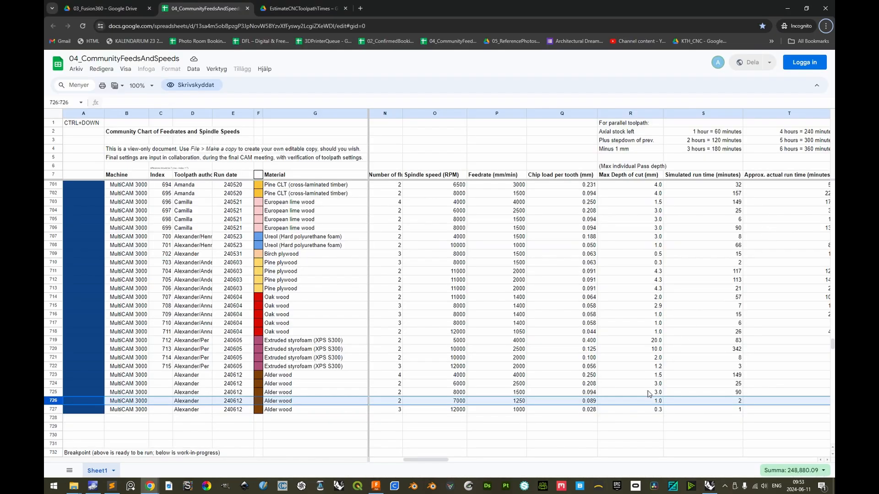
scroll(648, 394, right, 6)
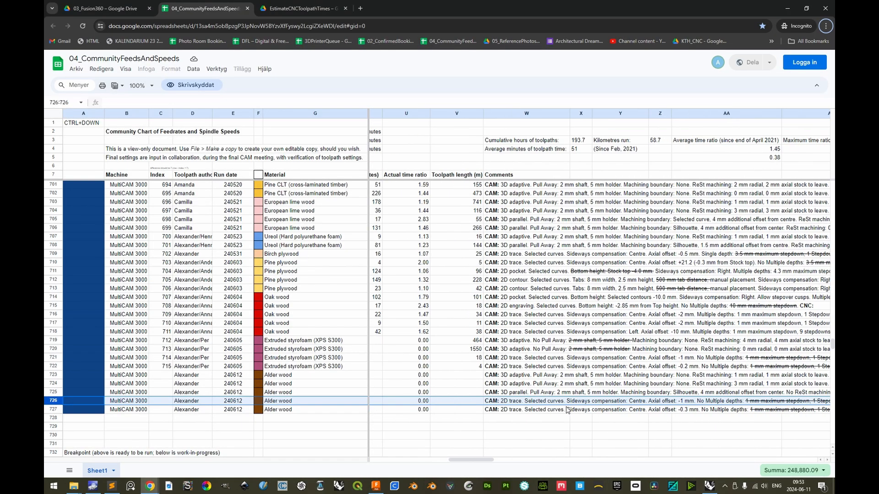
scroll(567, 407, right, 2)
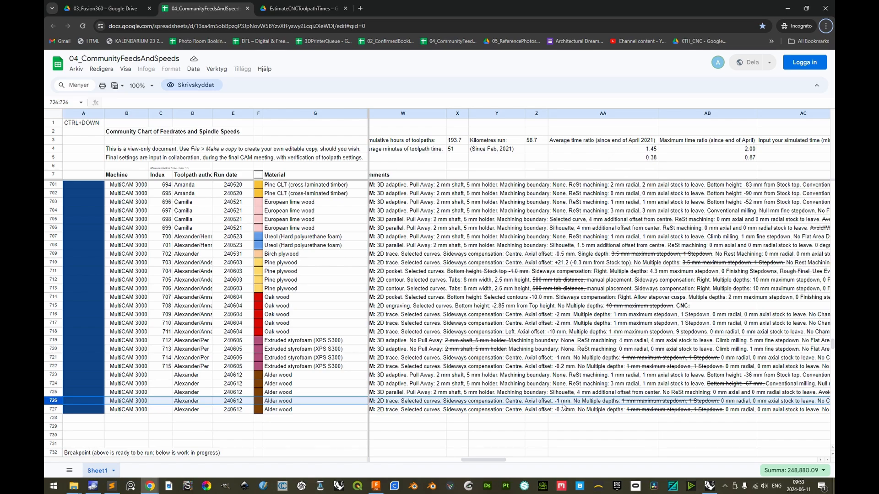
scroll(564, 406, right, 2)
key(alt+Tab)
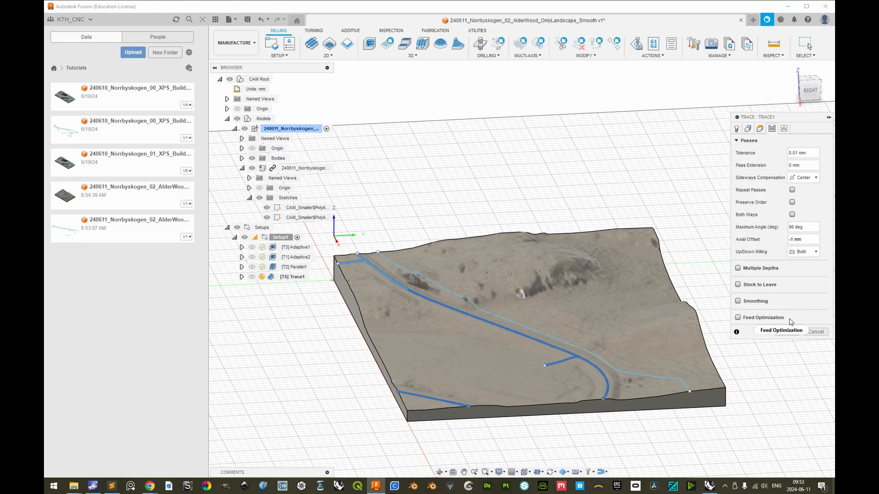
click(787, 331)
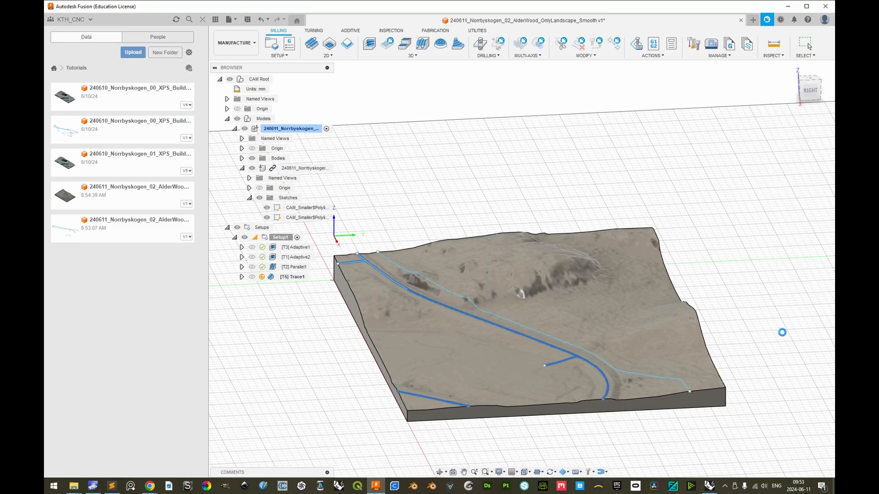
click(237, 119)
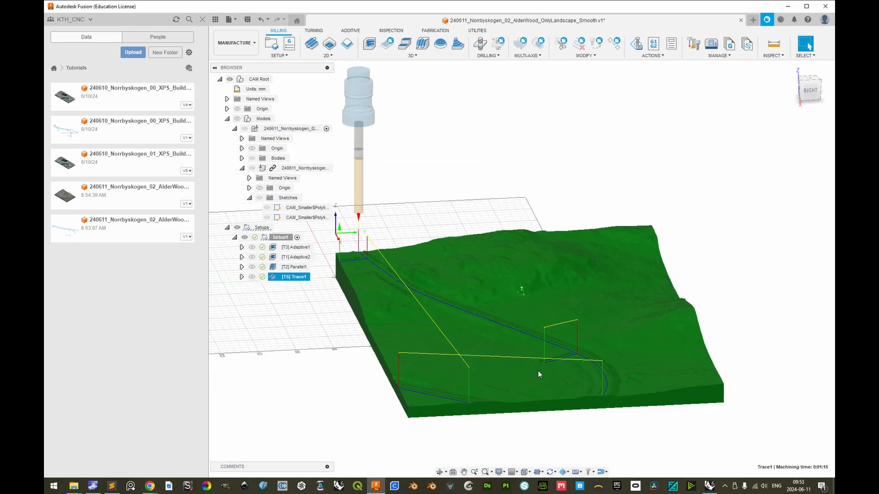
Inspect the road groove in the Trace1 simulation, check its 0:01:30 statistics, then exit.
scroll(596, 385, up, 10)
shift+middle_drag(590, 383, 633, 304)
scroll(476, 317, down, 3)
shift+middle_drag(476, 318, 664, 302)
scroll(581, 284, down, 5)
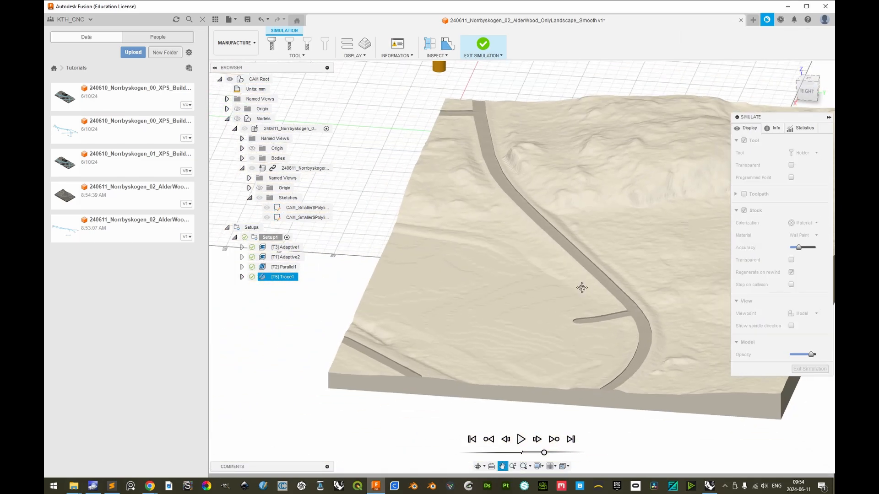
scroll(576, 320, up, 3)
scroll(496, 208, down, 3)
scroll(494, 191, up, 5)
scroll(550, 307, down, 6)
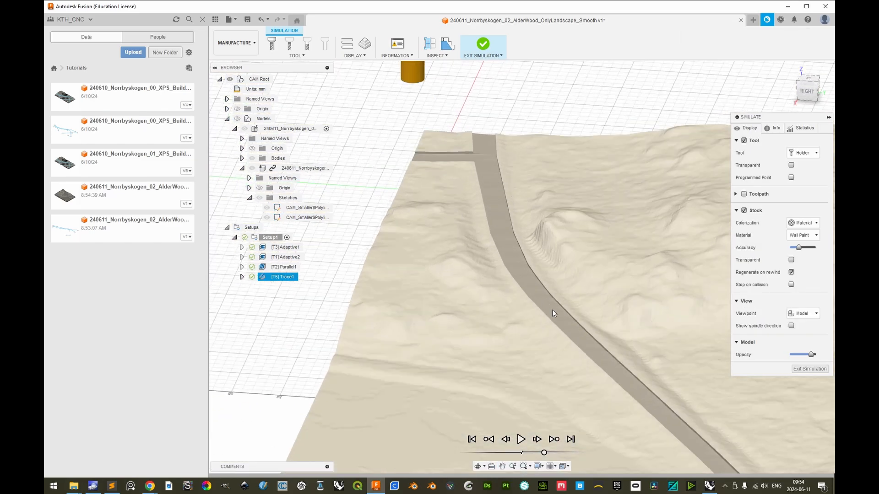
scroll(593, 342, down, 4)
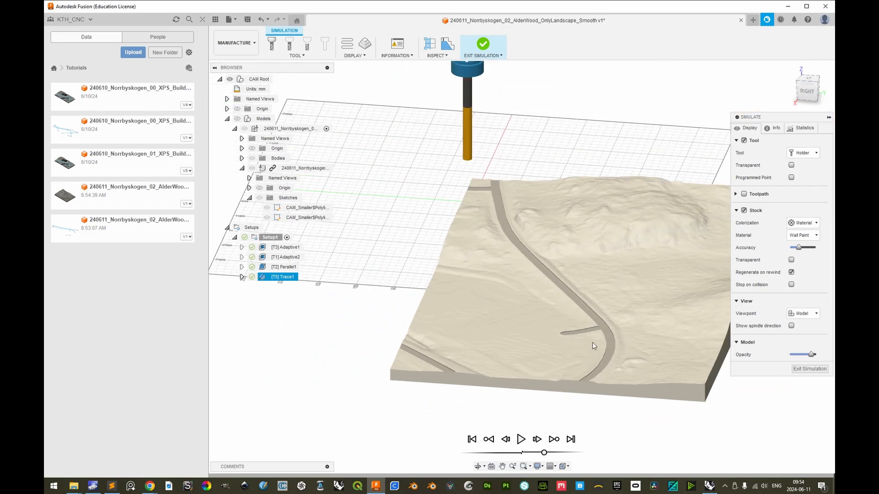
scroll(590, 344, up, 5)
scroll(595, 320, down, 3)
click(802, 129)
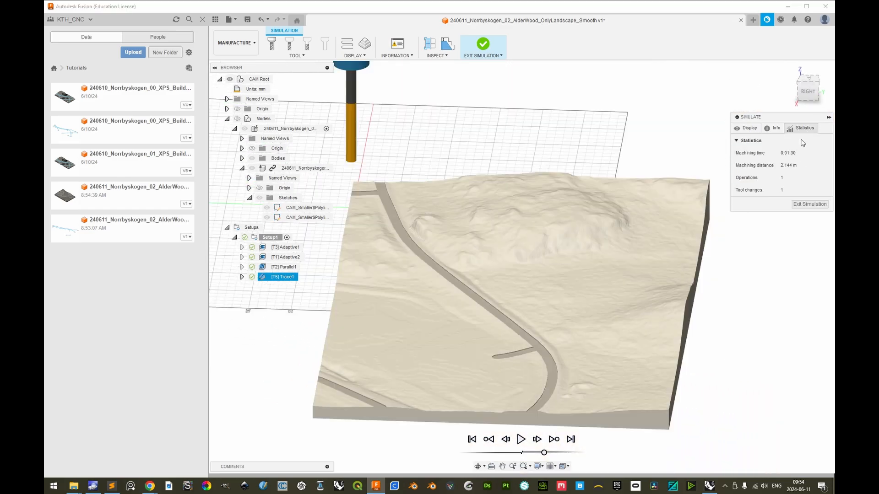
click(809, 205)
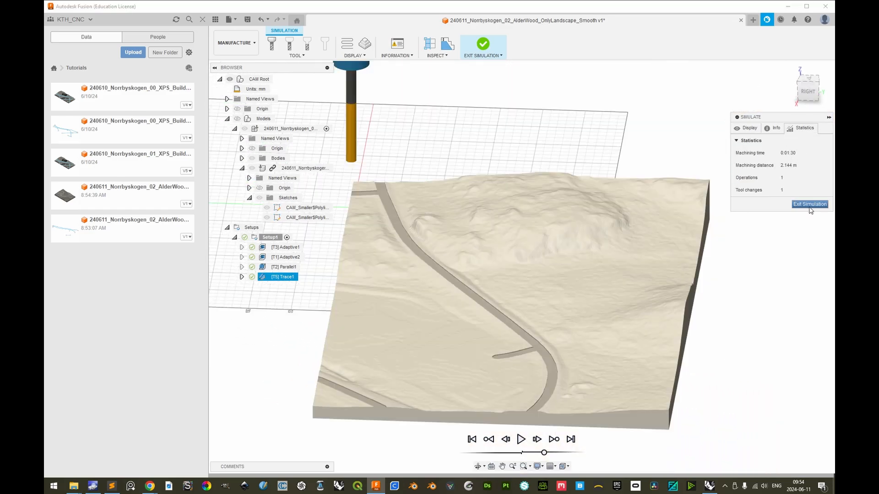
Set the fourth toolpath in Grasshopper to 2 minutes as a 2D operation.
key(alt+Tab)
key(alt+Tab)
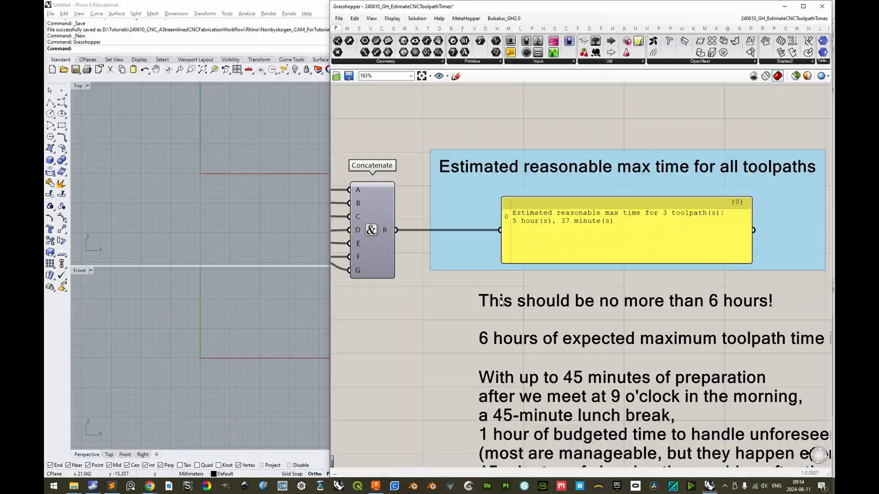
scroll(435, 334, down, 5)
scroll(453, 282, up, 5)
right_drag(453, 282, 496, 217)
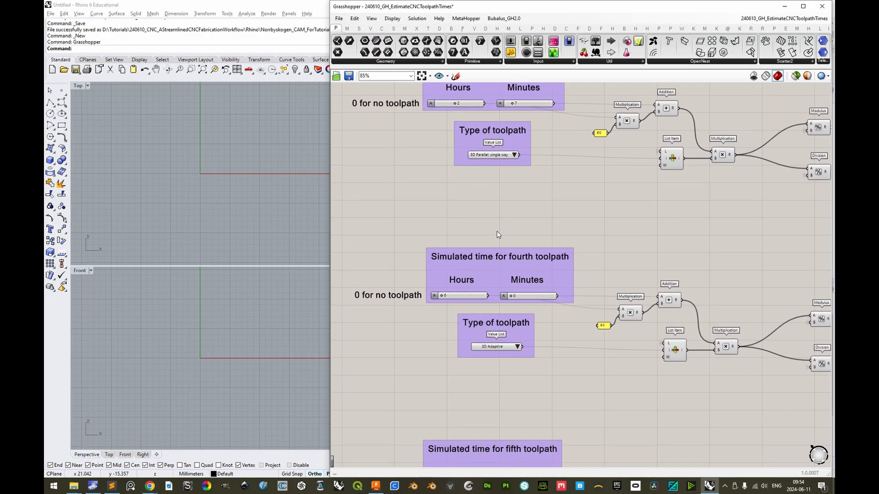
scroll(493, 306, up, 3)
drag(527, 281, 533, 286)
click(539, 378)
click(558, 410)
scroll(559, 410, down, 6)
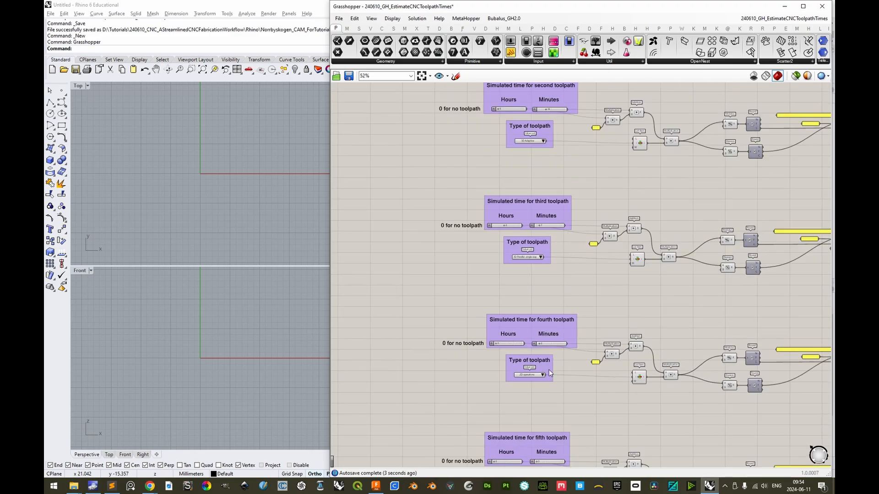
scroll(589, 260, up, 8)
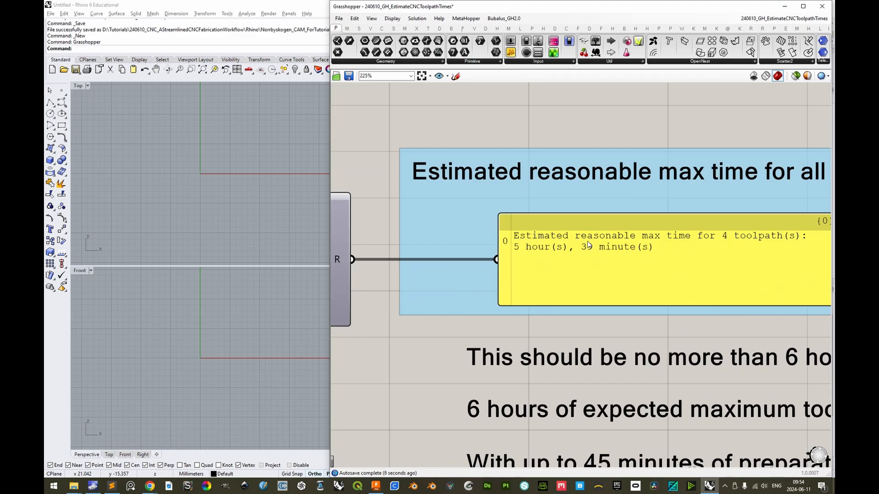
key(alt+Tab)
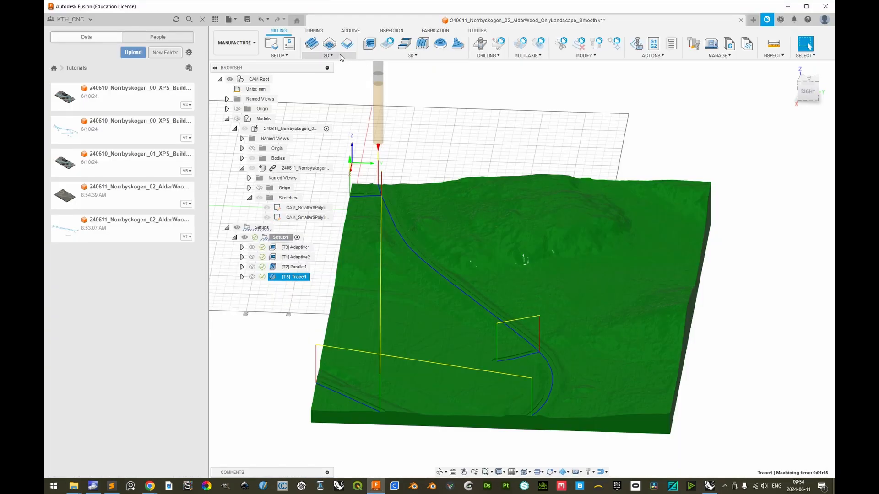
Create a Trace2 toolpath with the #6 Ø6mm 45° engrave tool from MultiCAM3000Series_240301.
click(328, 55)
click(319, 105)
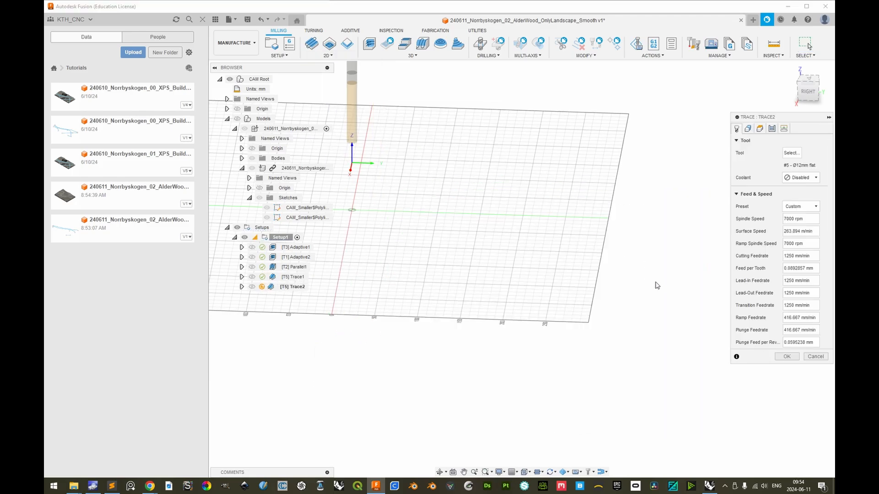
key(alt+Tab)
key(alt+Tab)
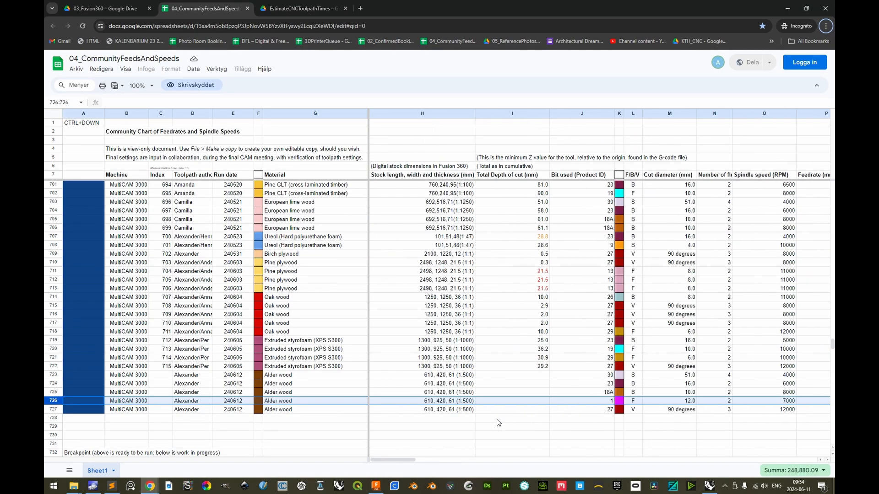
click(610, 412)
key(alt+Tab)
click(791, 153)
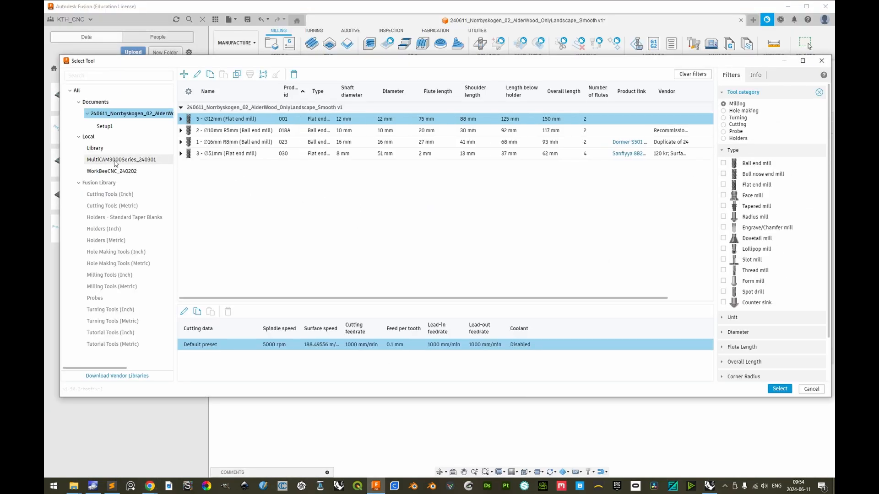
click(121, 159)
scroll(283, 211, down, 5)
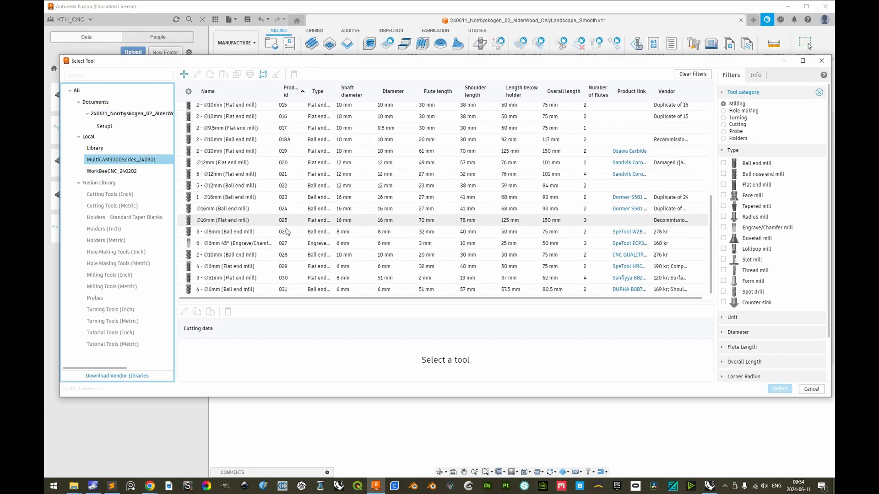
click(278, 243)
click(780, 389)
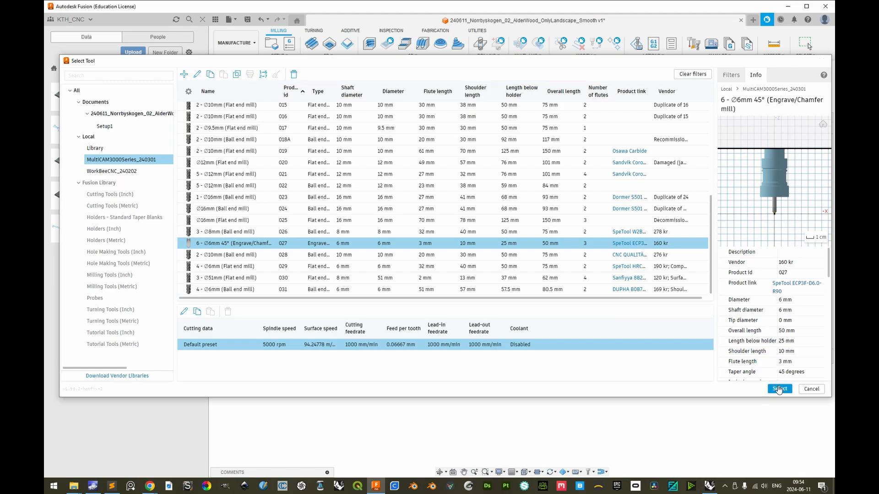
Set Trace2's spindle speed to 12000 rpm per the Alder wood feeds row.
key(alt+Tab)
scroll(616, 398, right, 3)
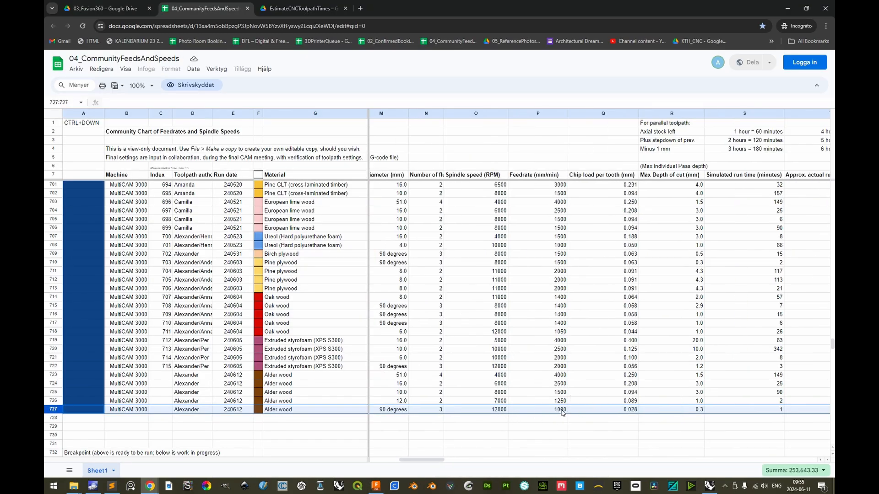
key(alt+Tab)
drag(787, 219, 783, 219)
key(Tab)
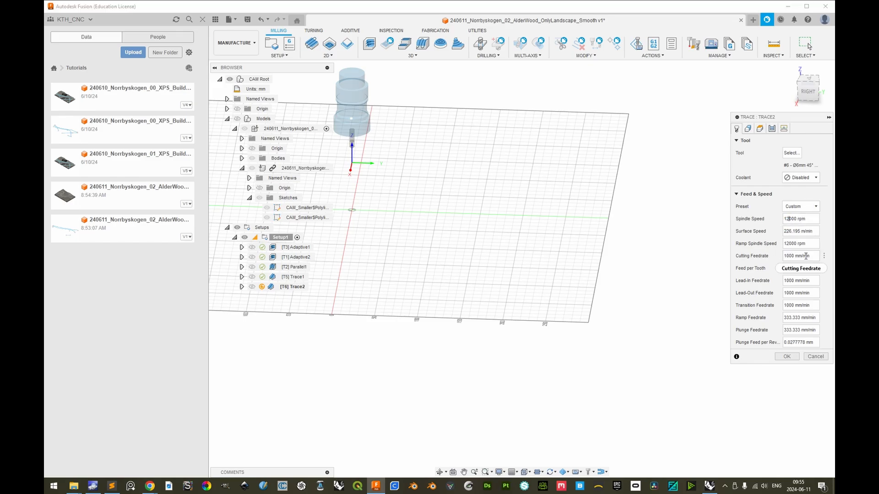
click(748, 128)
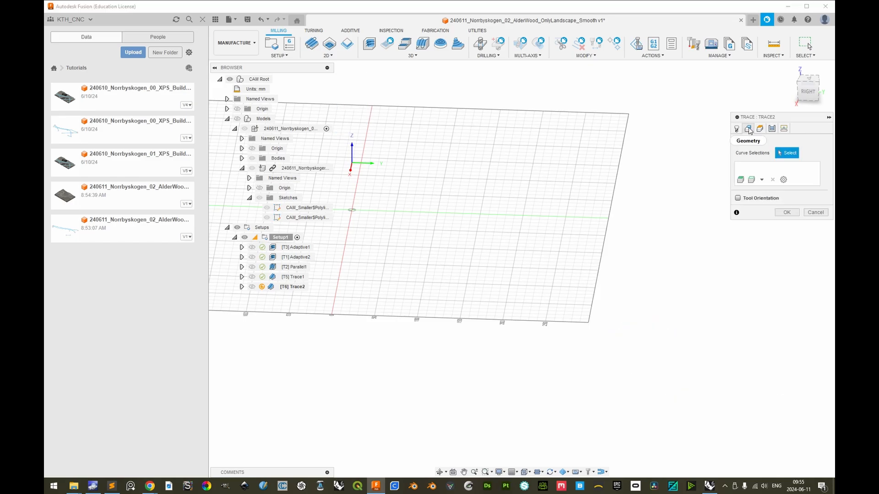
Trace the second CAM_Smaller sketch curve with a -0.3 mm axial offset.
click(306, 219)
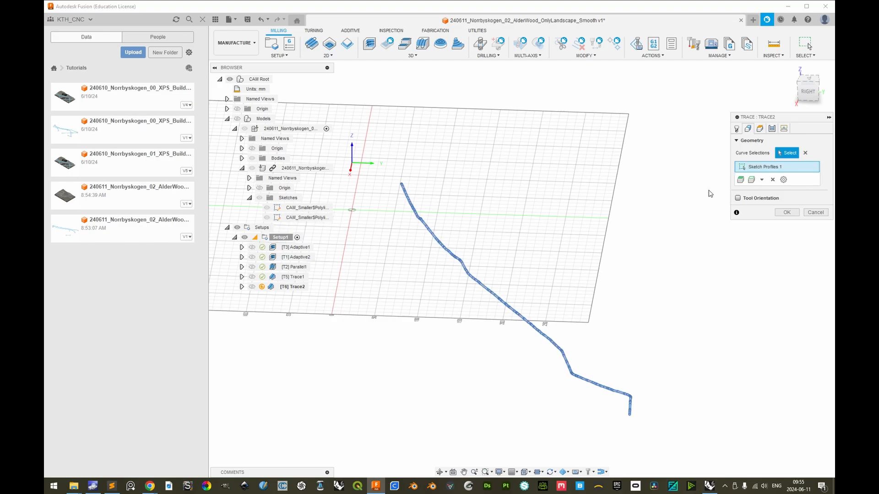
click(761, 129)
click(772, 130)
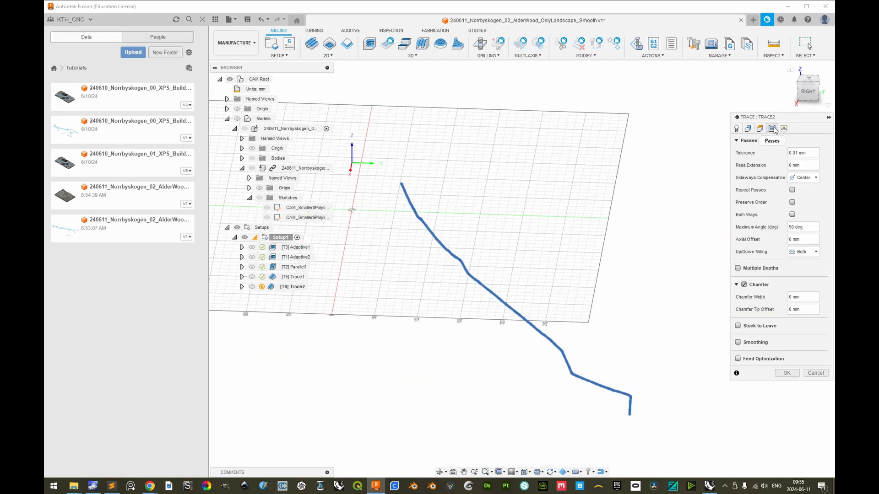
double_click(790, 239)
text(-0.3)
Turn off chamfer, generate Trace2 at 0:00:51, and start its simulation.
click(744, 284)
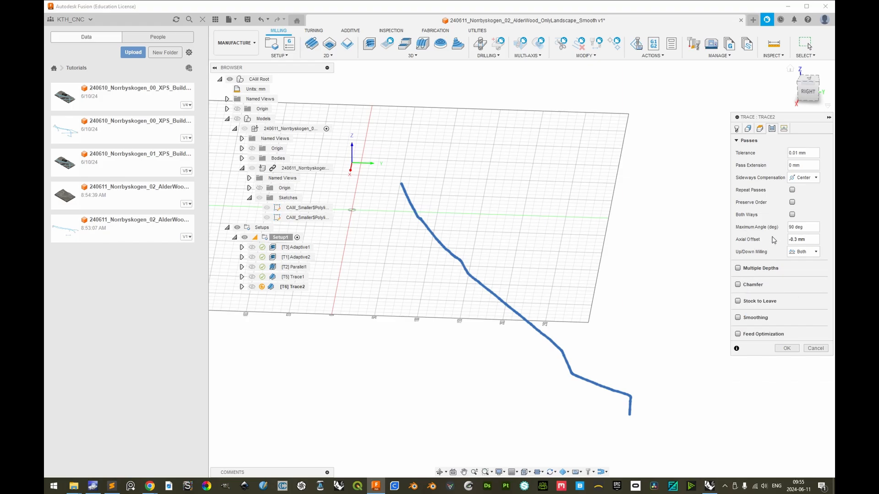
click(783, 128)
click(772, 129)
click(784, 129)
click(772, 128)
click(787, 349)
click(652, 55)
click(648, 73)
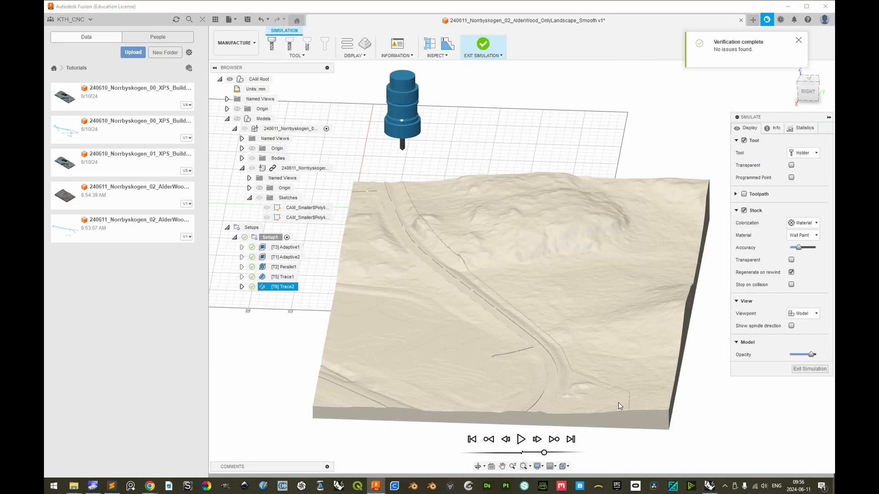
Inspect Trace2's carved groove from several angles, then show its 0:01:06 machining statistics.
scroll(630, 402, up, 10)
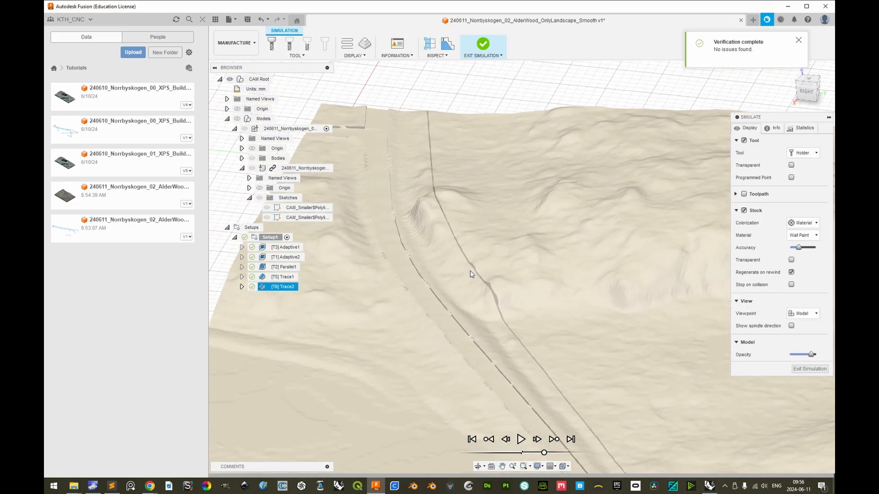
scroll(475, 282, up, 6)
shift+middle_drag(484, 297, 455, 336)
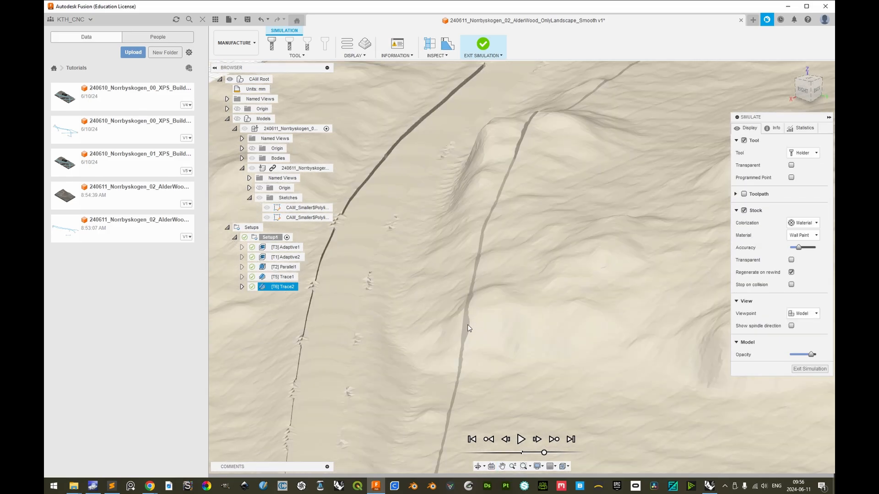
shift+middle_drag(461, 317, 474, 338)
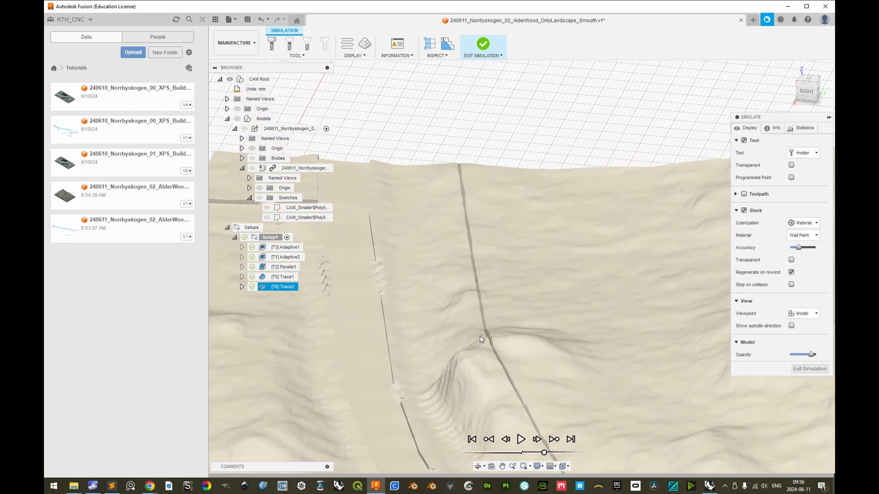
scroll(530, 373, down, 3)
shift+middle_drag(531, 373, 485, 291)
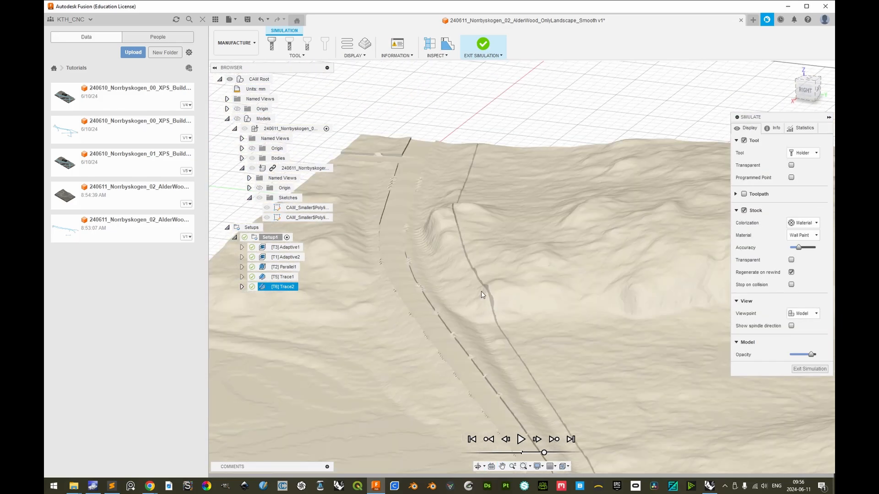
scroll(539, 355, down, 3)
scroll(539, 352, down, 3)
shift+middle_drag(539, 352, 522, 321)
click(800, 128)
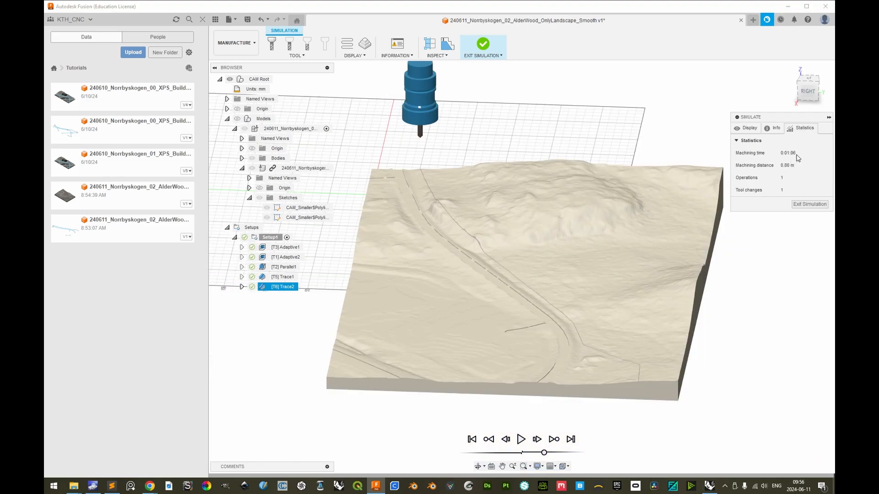
Exit the Fusion simulation and switch to the Grasshopper time estimator.
click(809, 204)
key(alt+Tab)
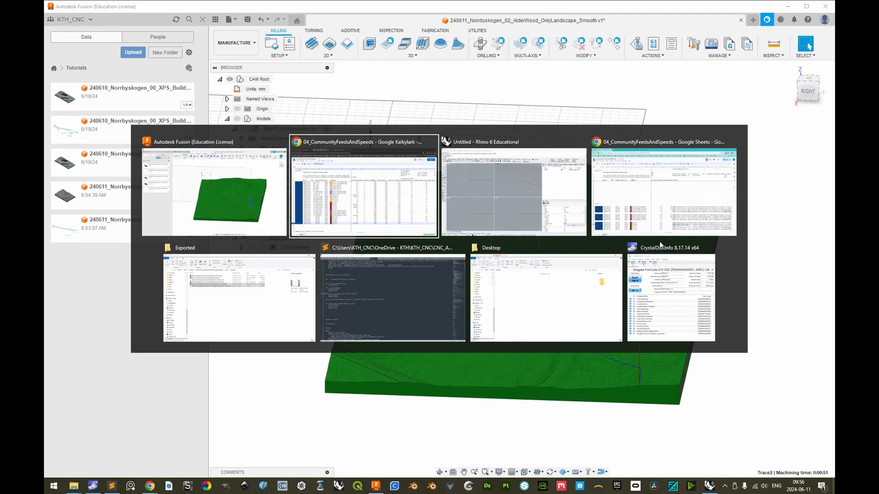
key(alt+Tab)
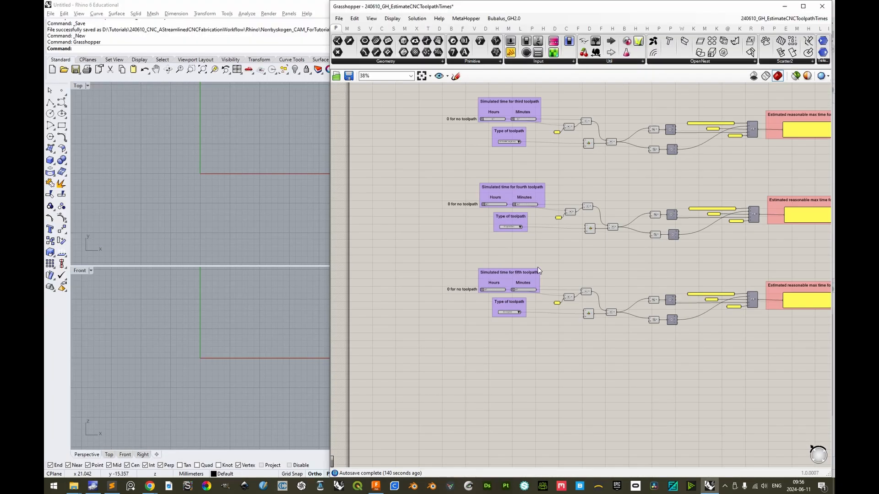
scroll(538, 268, up, 6)
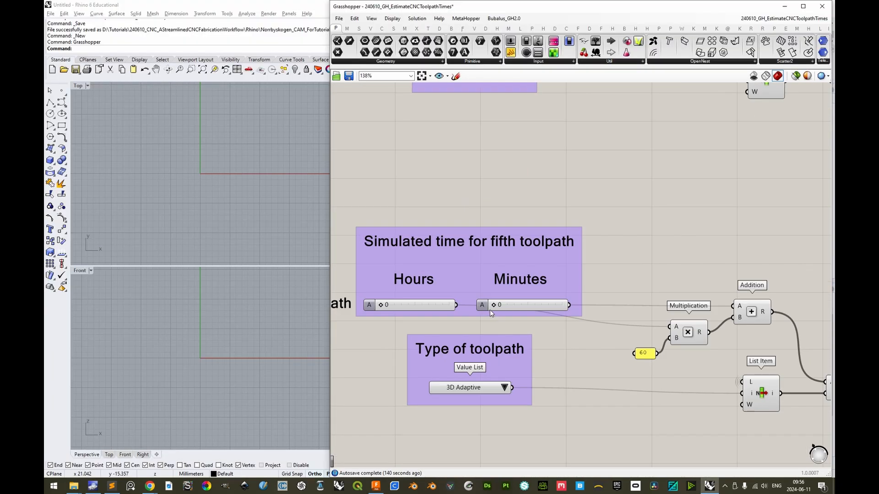
Set the fifth toolpath to 2 minutes and choose its toolpath type.
drag(493, 306, 496, 307)
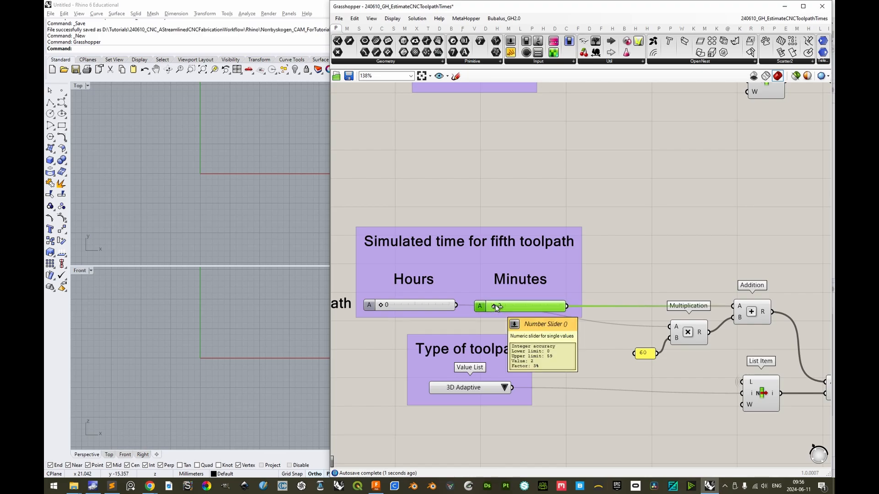
click(503, 388)
click(531, 417)
Check the 5 hours 40 minutes total estimate, then return to Fusion.
scroll(669, 294, down, 8)
right_drag(665, 292, 466, 390)
scroll(690, 258, up, 11)
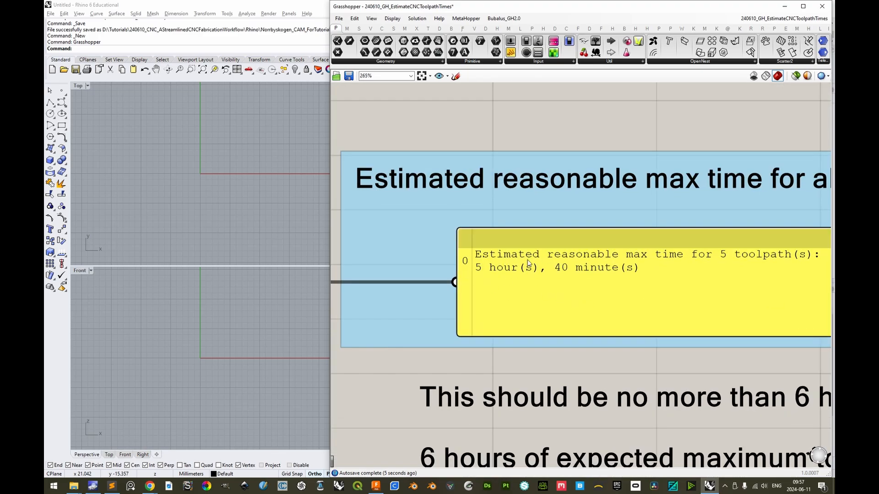
scroll(609, 280, down, 3)
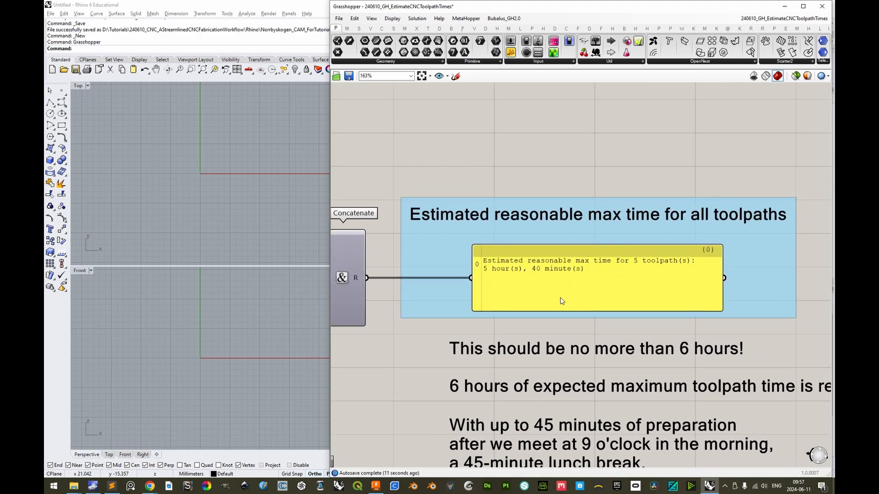
key(alt+Tab)
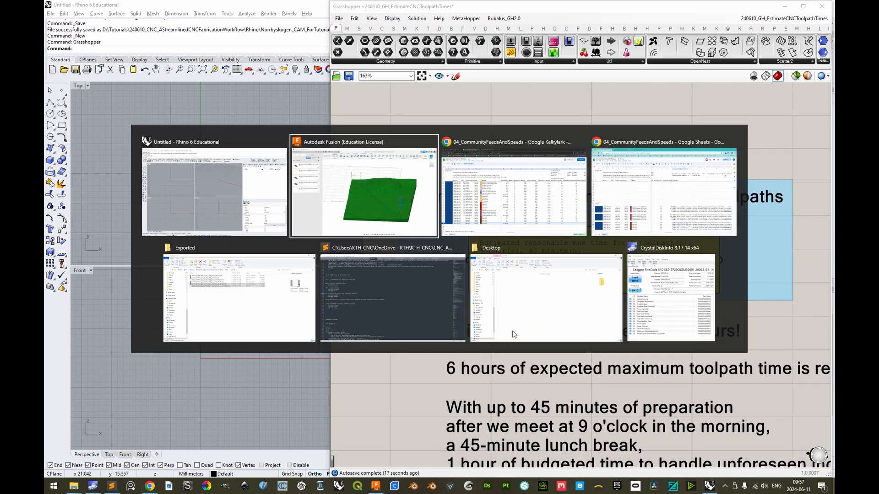
middle_drag(533, 176, 555, 181)
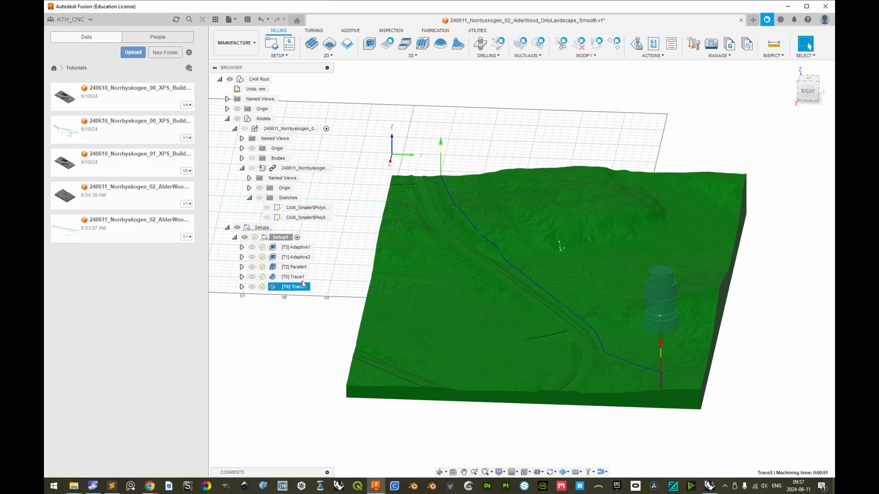
shift+click(298, 247)
Simulate the Adaptive1 roughing toolpath and show its operation details.
click(303, 247)
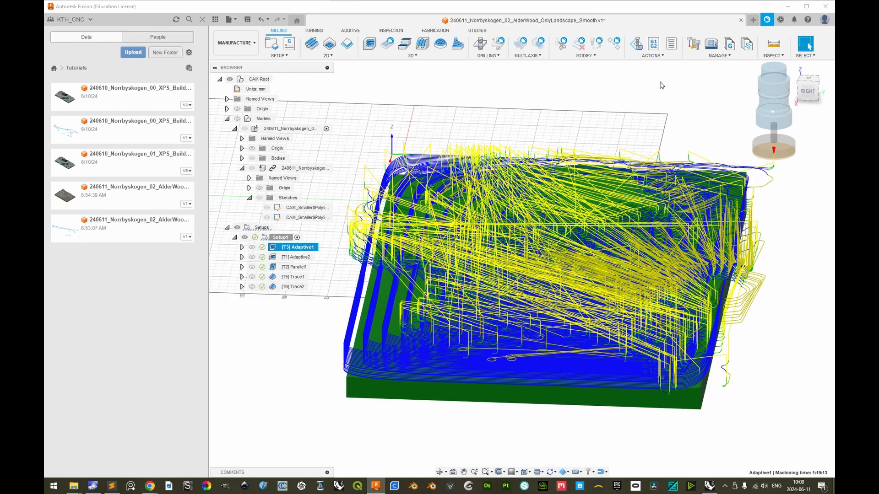
click(653, 55)
click(652, 69)
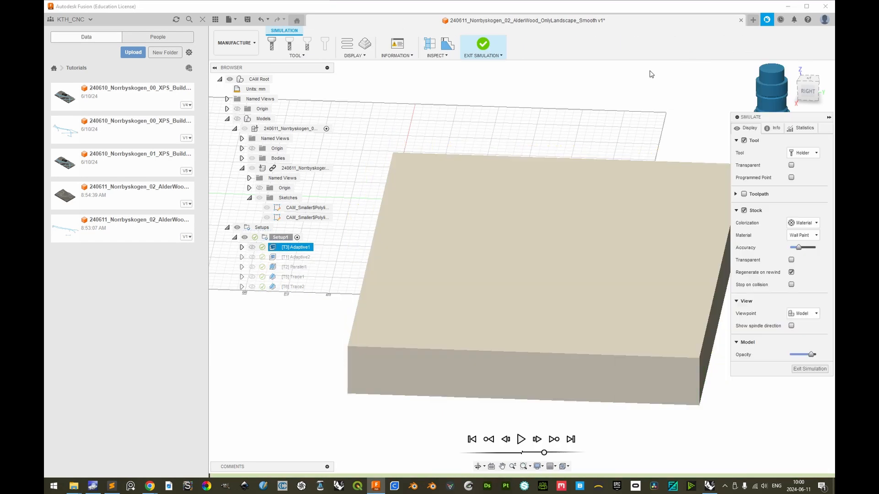
click(773, 128)
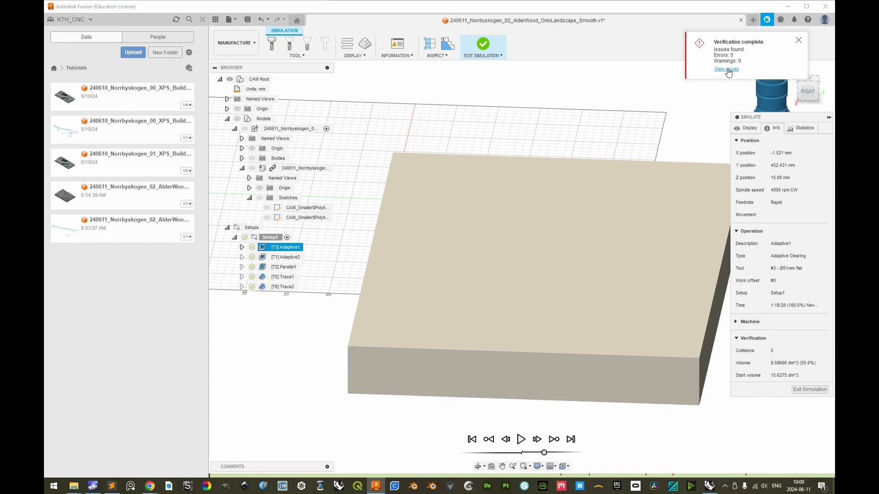
Dismiss the verification notification and list the 5 Stock+Shoulder collision errors.
click(798, 40)
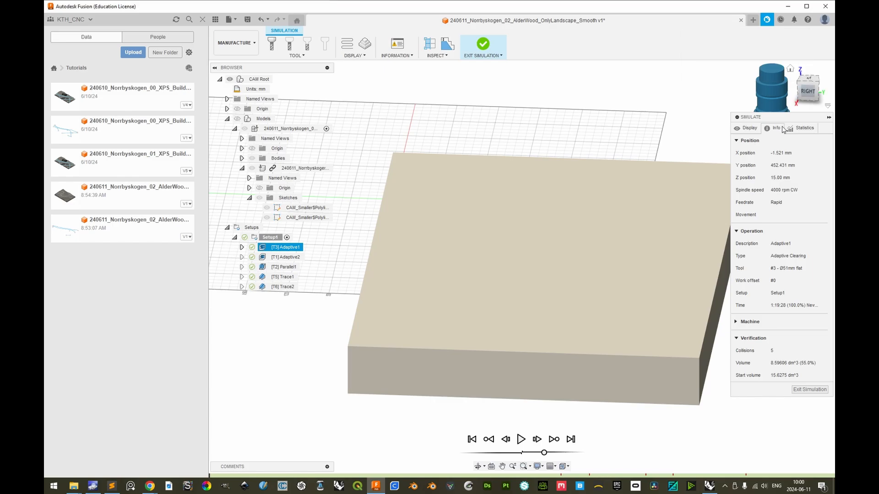
click(397, 54)
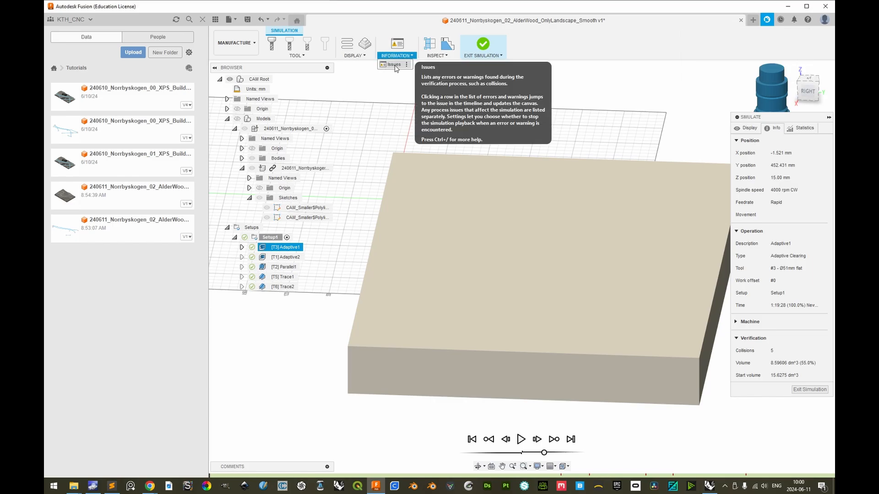
click(396, 65)
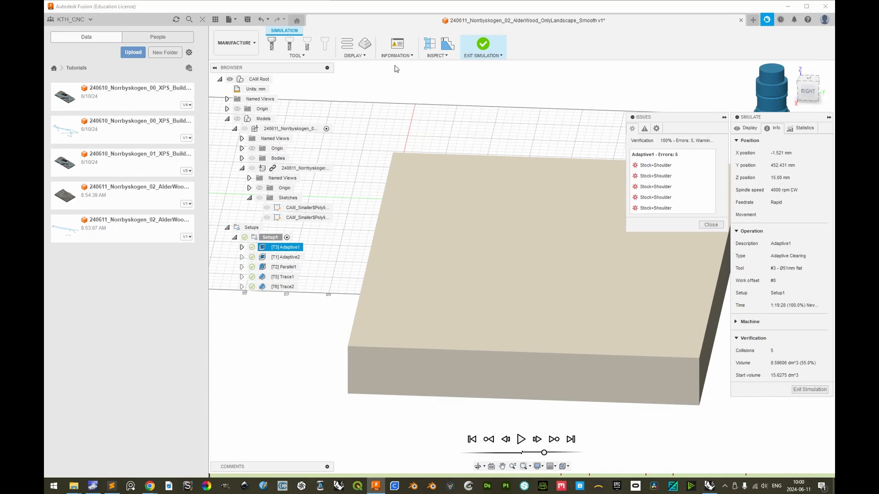
Jump to the first Stock+Shoulder collision and play the simulation at higher speed.
click(655, 167)
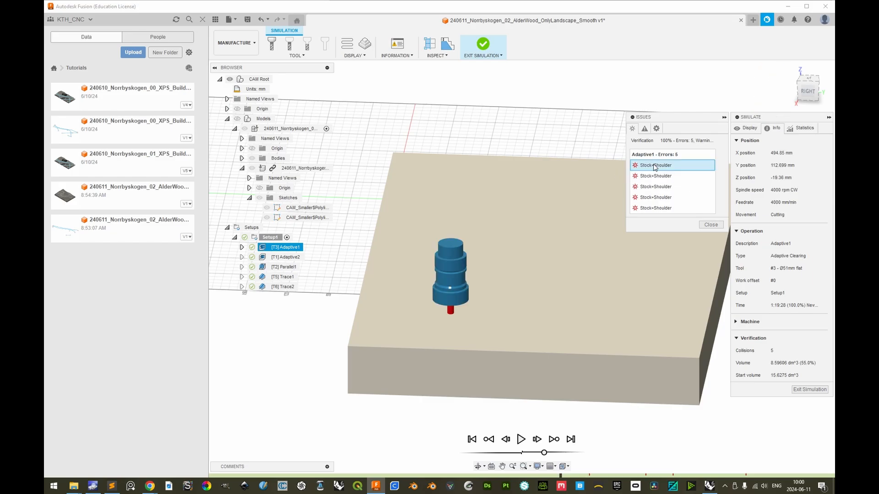
scroll(505, 282, up, 5)
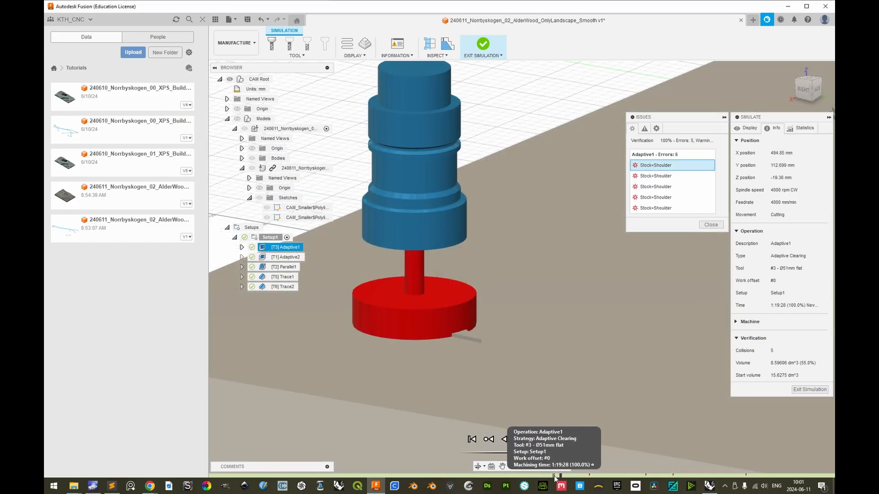
click(556, 476)
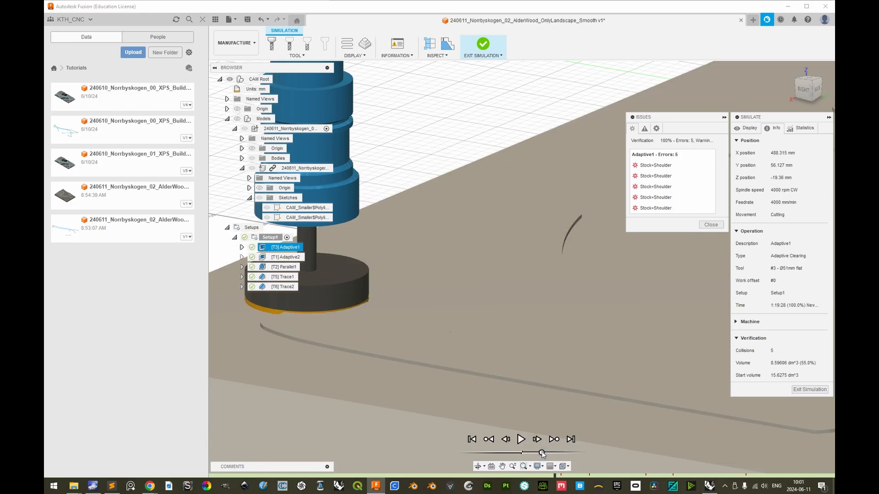
click(525, 440)
drag(538, 452, 542, 453)
Orbit and pan around the Ø51mm cutter at the collision, then zoom out to the whole stock.
shift+middle_drag(503, 366, 446, 366)
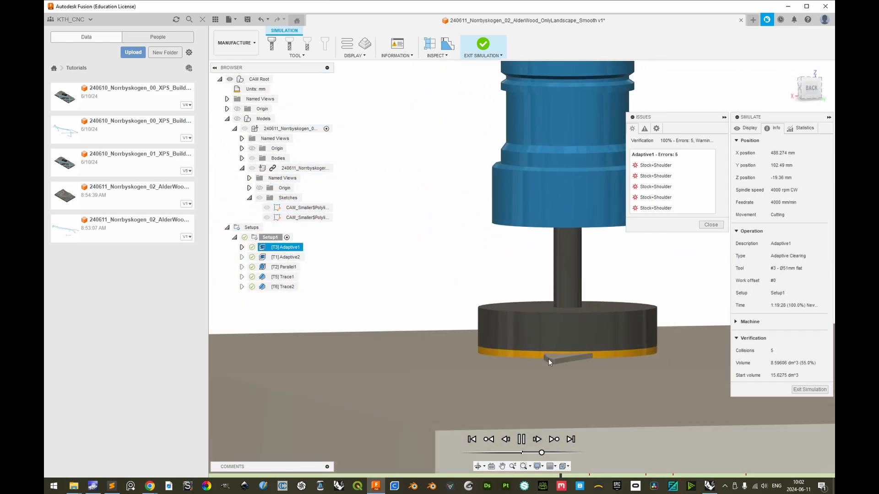
mouse_move(548, 358)
shift+middle_down()
mouse_move(542, 355)
mouse_move(567, 363)
mouse_move(573, 356)
mouse_move(555, 360)
mouse_move(563, 359)
shift+middle_up()
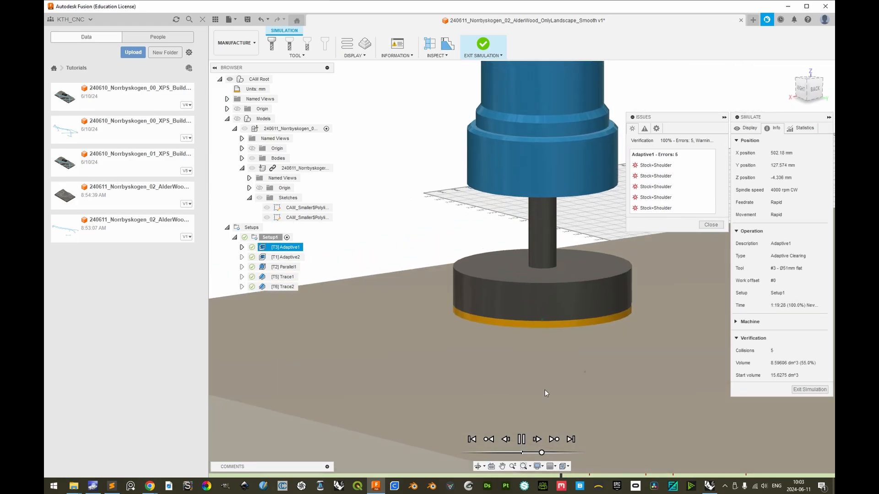
click(503, 466)
drag(581, 320, 489, 340)
mouse_move(490, 340)
middle_down()
mouse_move(472, 350)
mouse_move(493, 333)
middle_up()
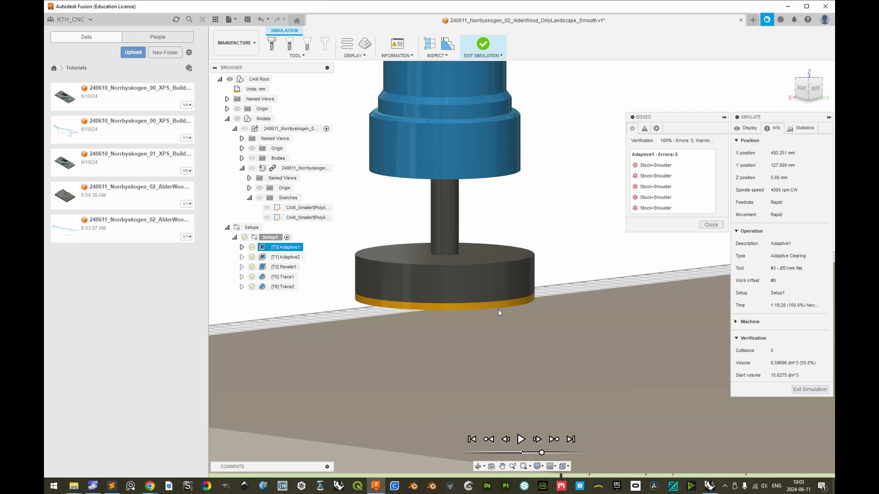
shift+middle_drag(497, 308, 539, 302)
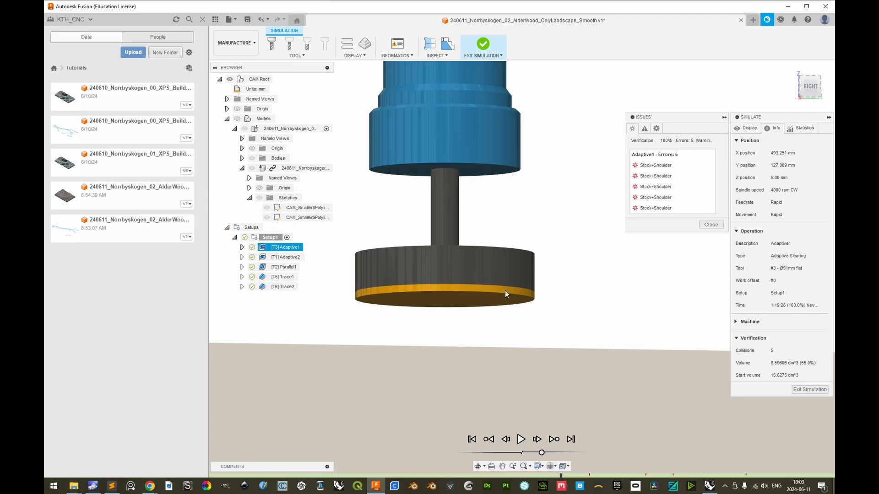
shift+middle_drag(505, 302, 473, 293)
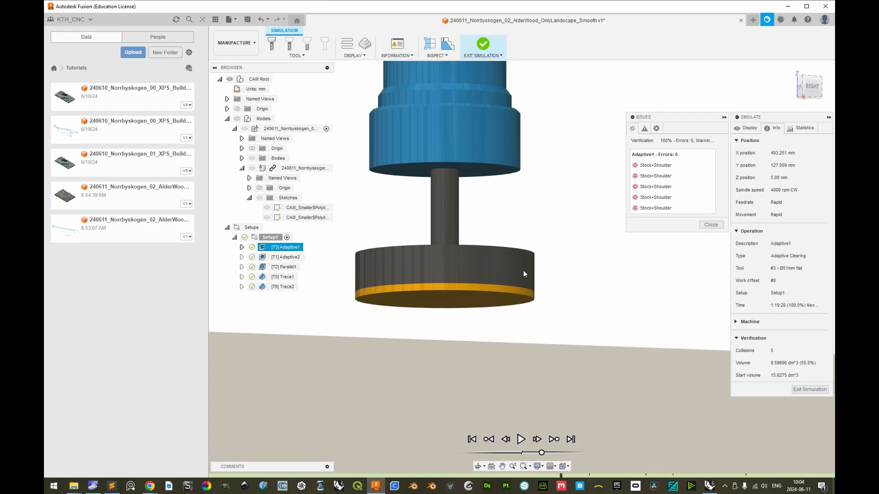
scroll(478, 298, up, 3)
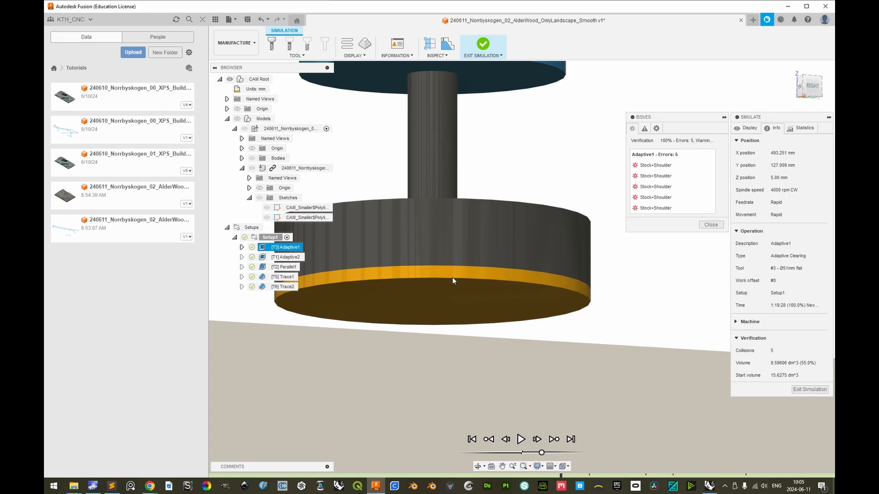
scroll(563, 333, down, 6)
shift+middle_drag(458, 273, 501, 353)
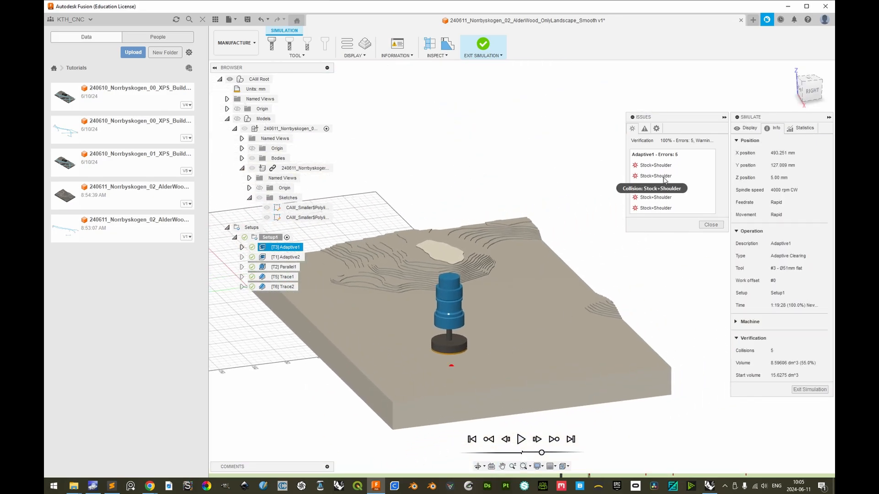
Jump to the second Stock+Shoulder collision, orbit around it, and briefly play the simulation.
click(664, 177)
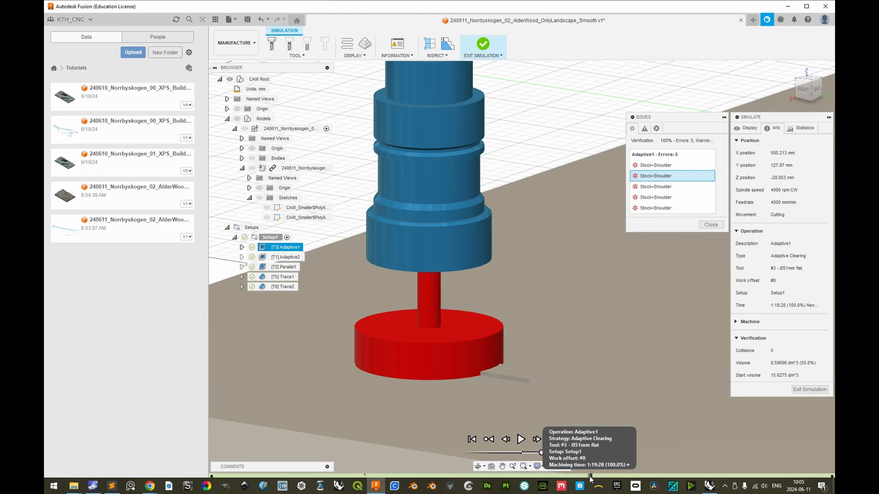
click(624, 477)
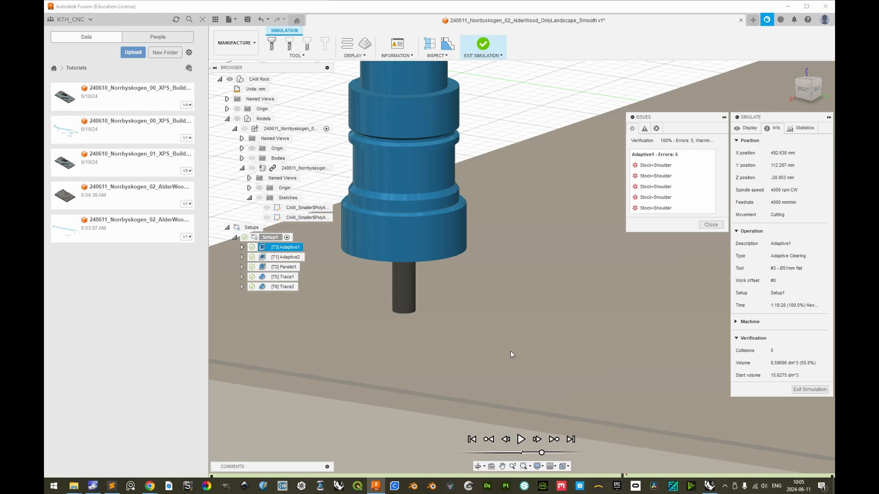
scroll(510, 355, up, 5)
shift+middle_drag(498, 370, 502, 359)
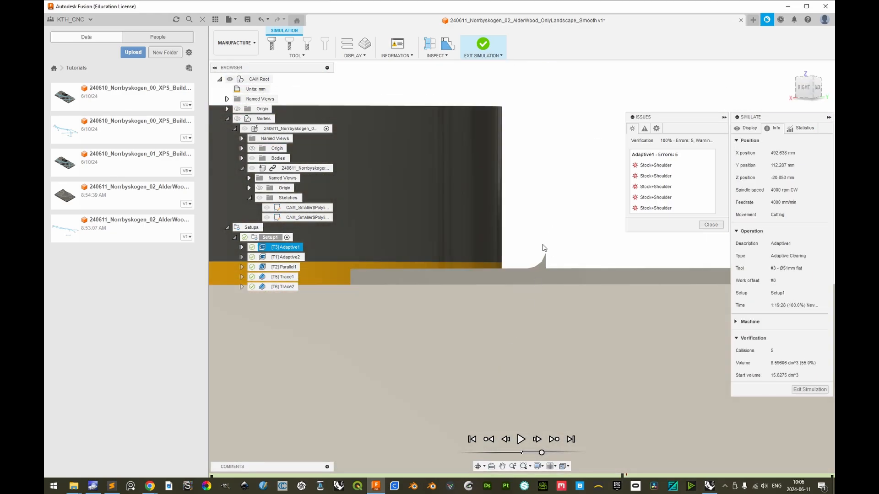
scroll(534, 281, down, 4)
shift+middle_drag(529, 295, 506, 407)
click(522, 439)
click(522, 439)
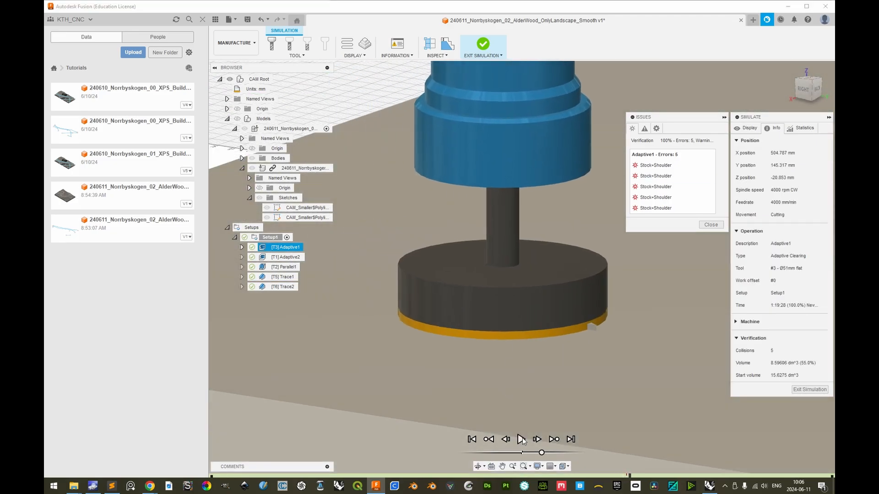
scroll(571, 385, down, 6)
Inspect the third collision up close around the red tool holder.
click(681, 186)
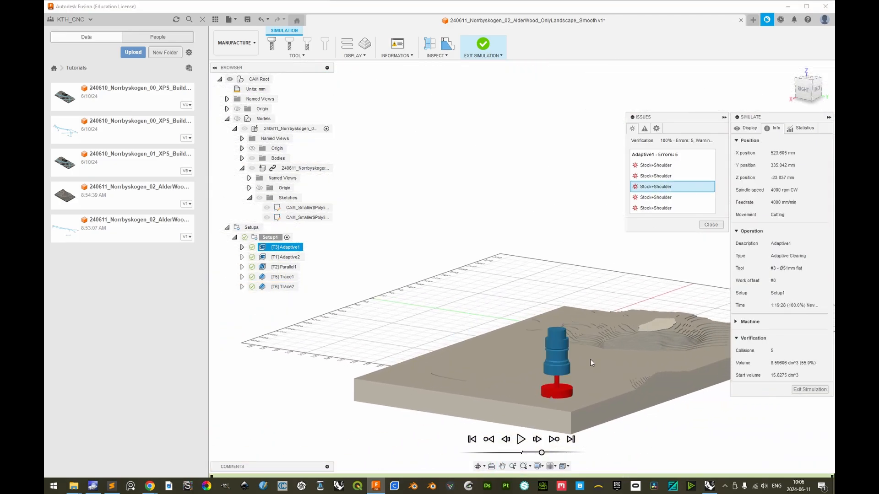
scroll(557, 397, up, 8)
shift+middle_drag(590, 325, 536, 329)
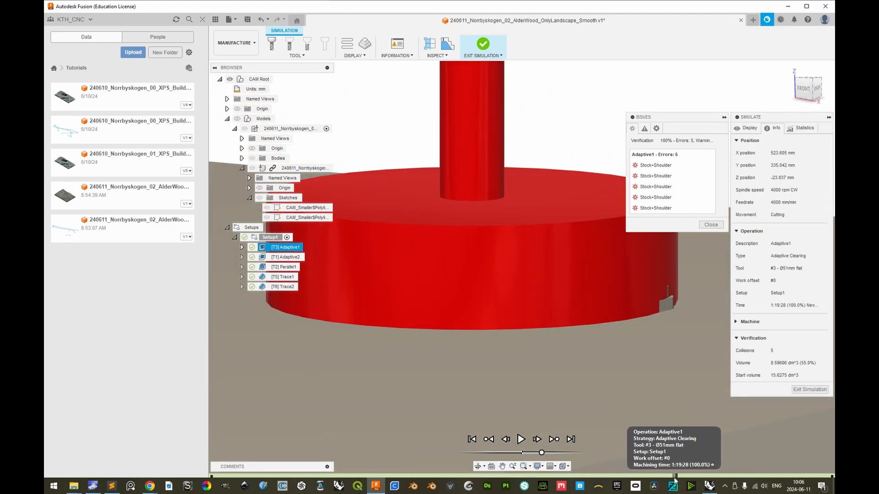
click(661, 476)
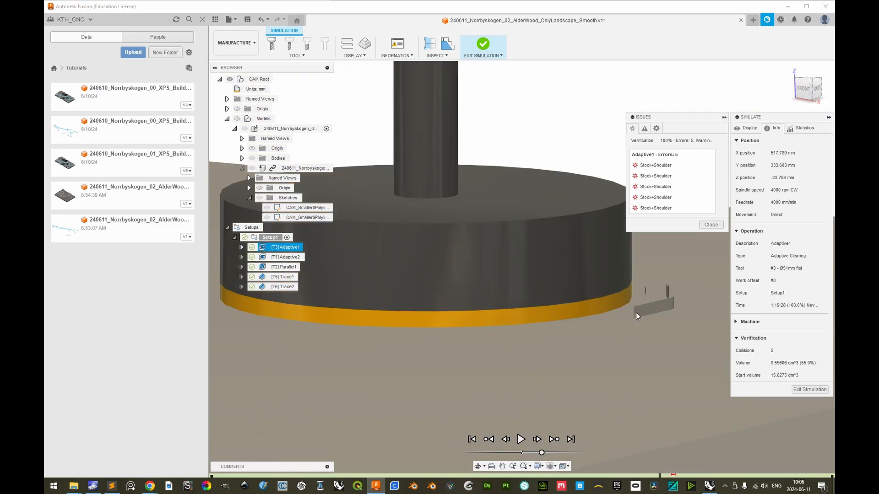
click(521, 439)
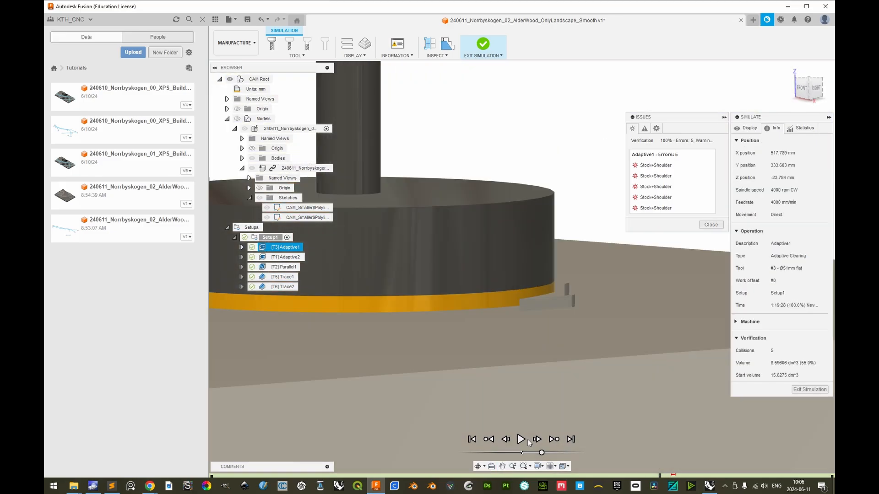
click(521, 440)
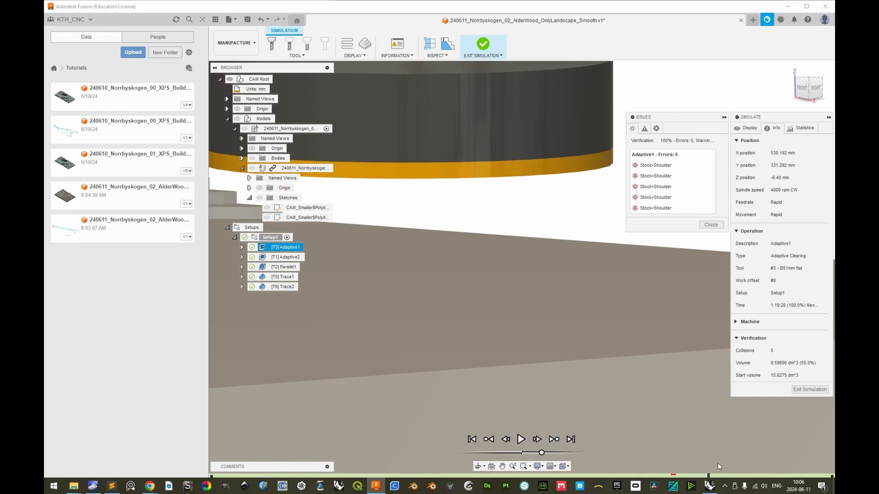
Return to another collision and view the holder from the side while stepping the simulation.
click(656, 197)
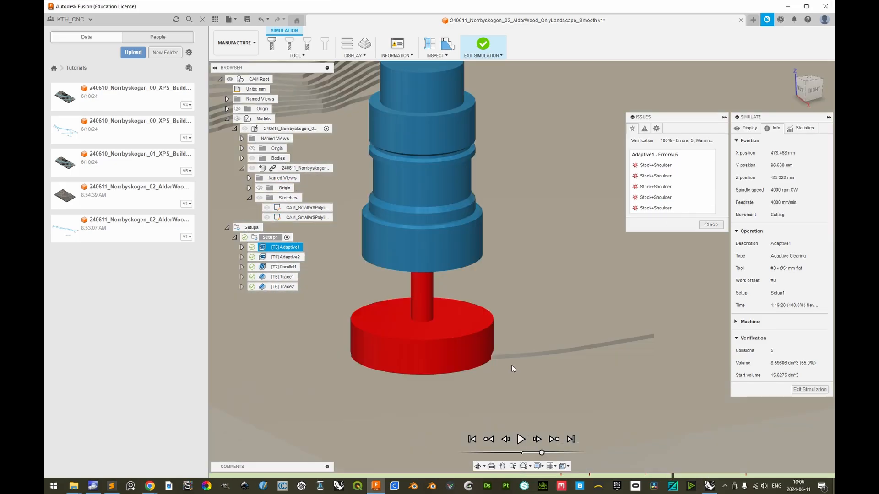
shift+middle_drag(512, 364, 486, 334)
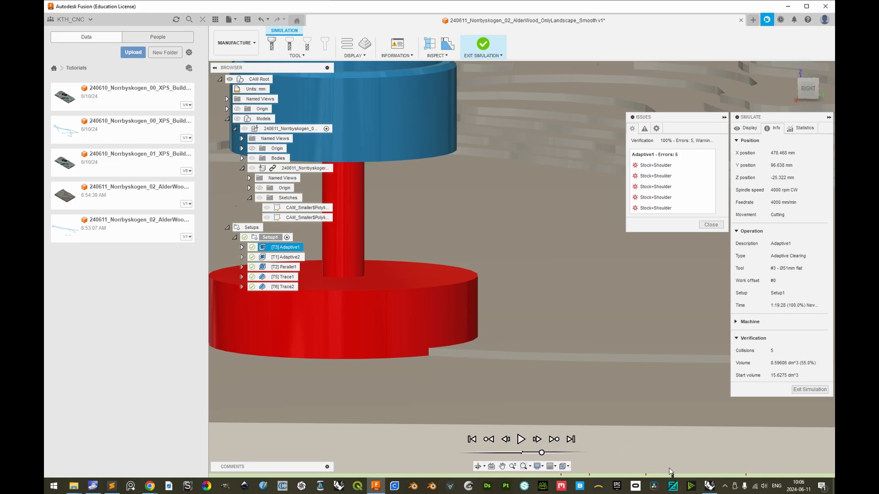
click(734, 476)
scroll(438, 336, up, 3)
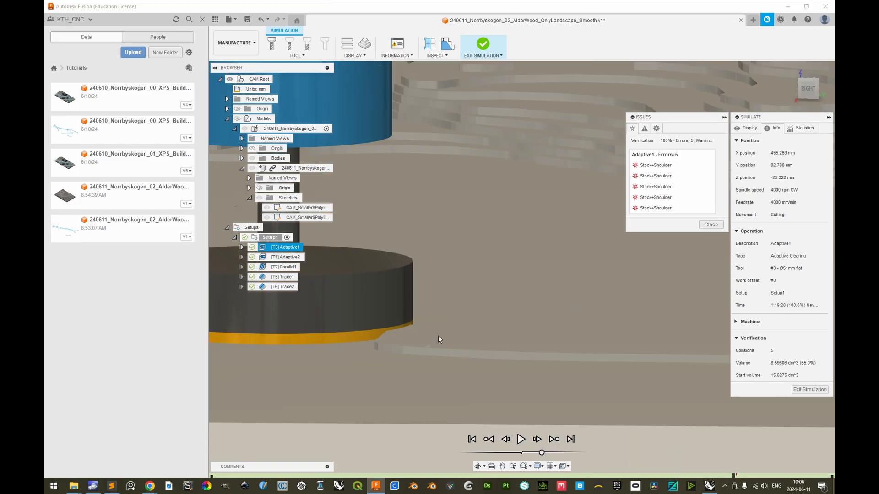
scroll(472, 385, down, 3)
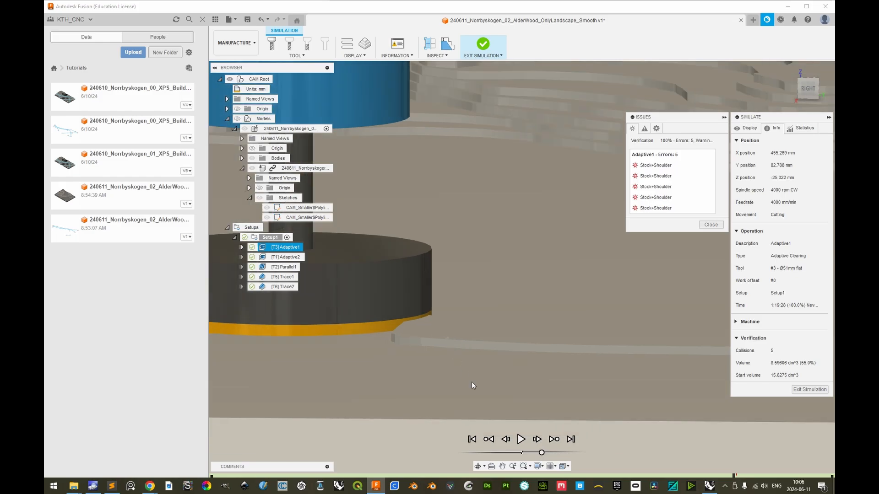
click(523, 439)
click(522, 439)
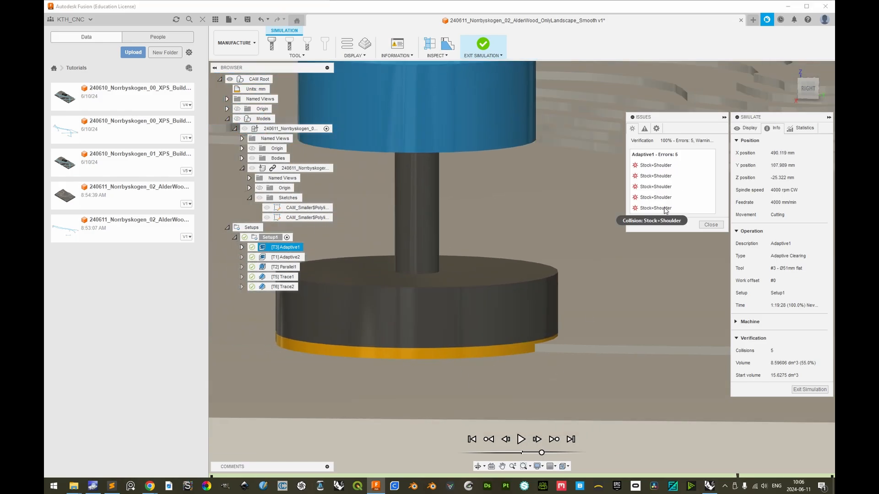
Select the last Stock+Shoulder collision at X 521.013, Y 331.163, Z -29.799 mm.
click(666, 209)
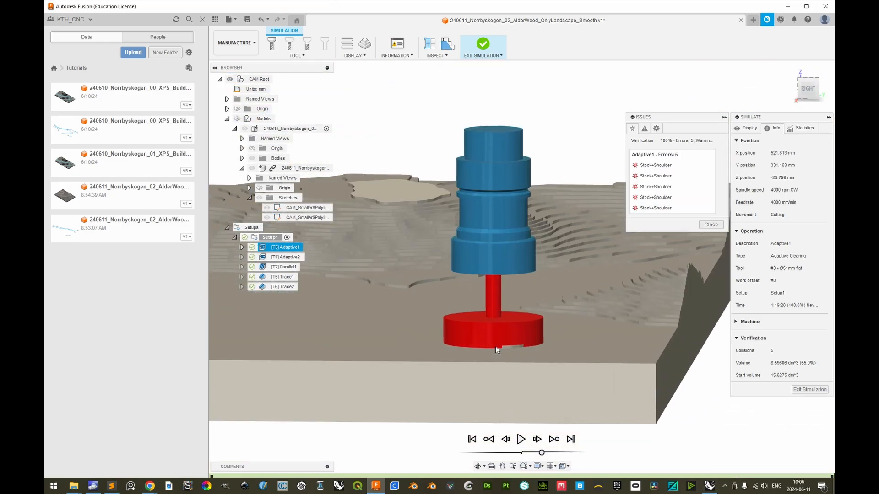
mouse_move(745, 479)
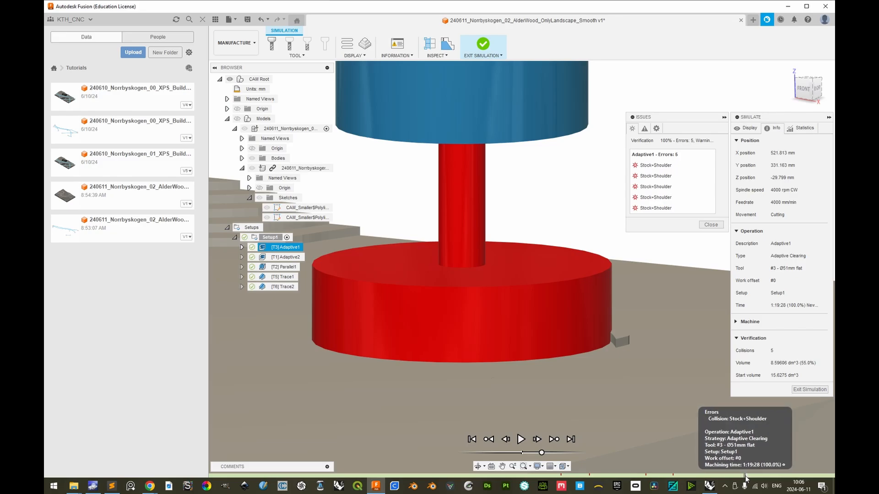
click(788, 477)
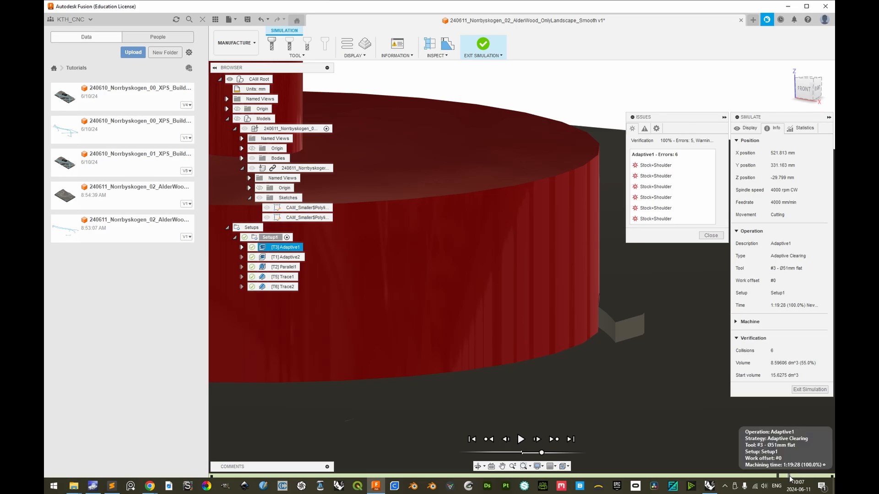
Nudge the simulation past the collision and play it briefly to watch the cutter.
click(776, 477)
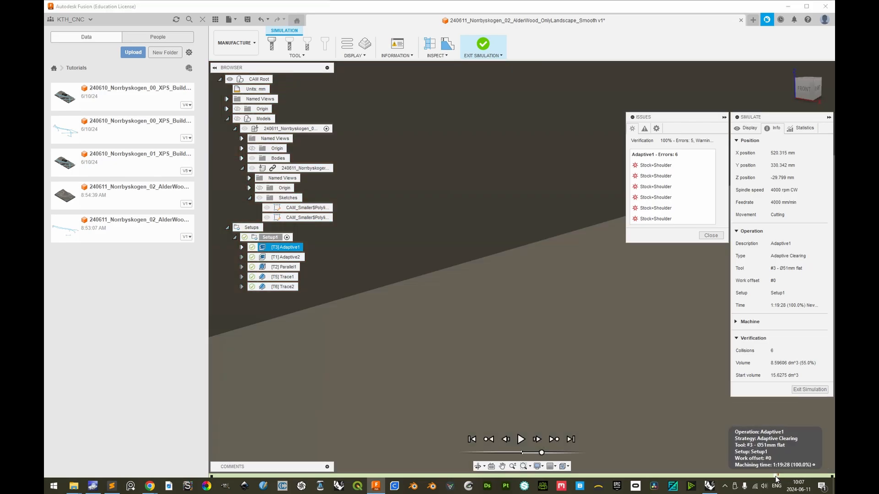
shift+middle_drag(534, 337, 604, 311)
scroll(600, 321, down, 5)
click(521, 439)
click(521, 440)
scroll(517, 394, down, 10)
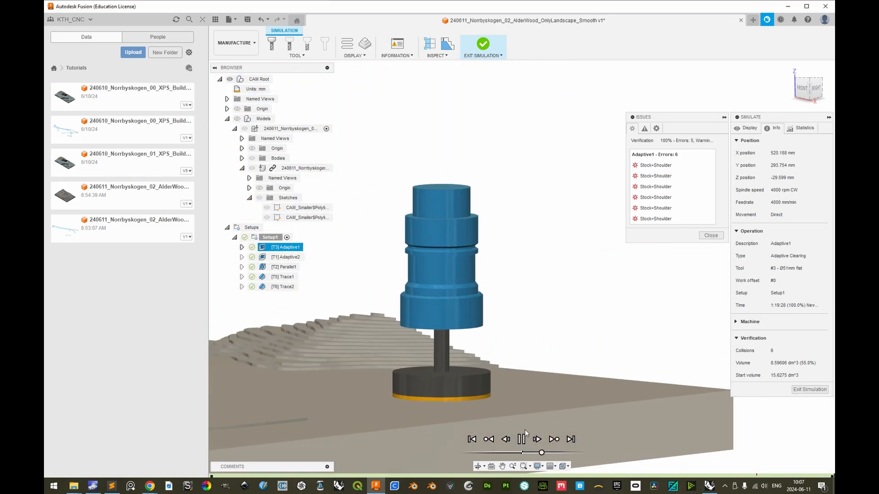
Park the tool at the last of six Stock+Shoulder collisions and close the issues list.
click(664, 218)
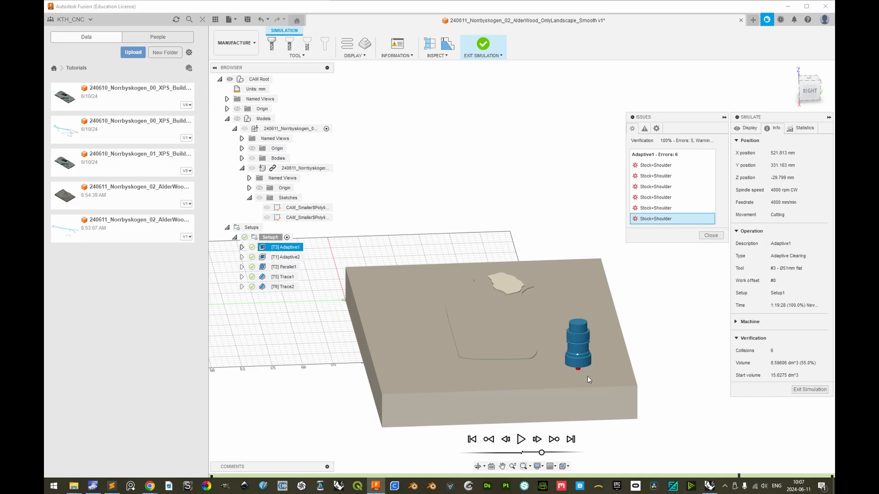
scroll(586, 376, up, 10)
shift+middle_drag(581, 362, 705, 255)
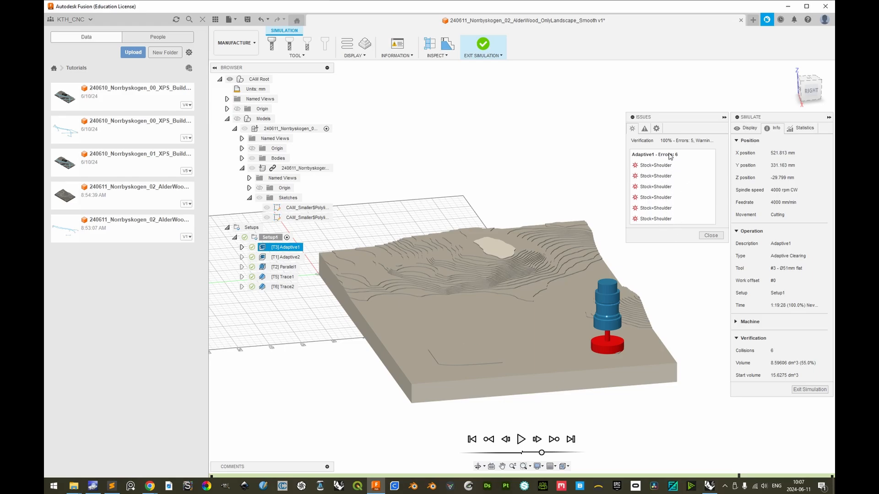
click(711, 236)
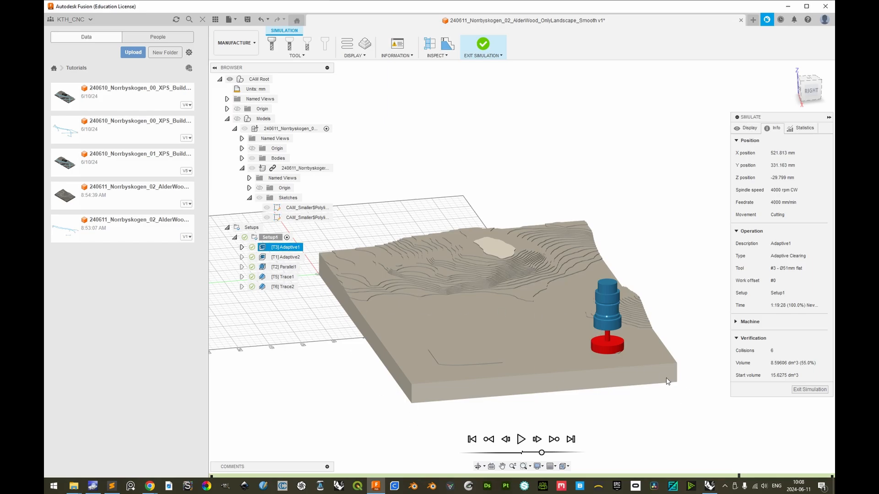
Exit Adaptive1 and simulate the Adaptive2 toolpath, showing its verification details.
click(821, 393)
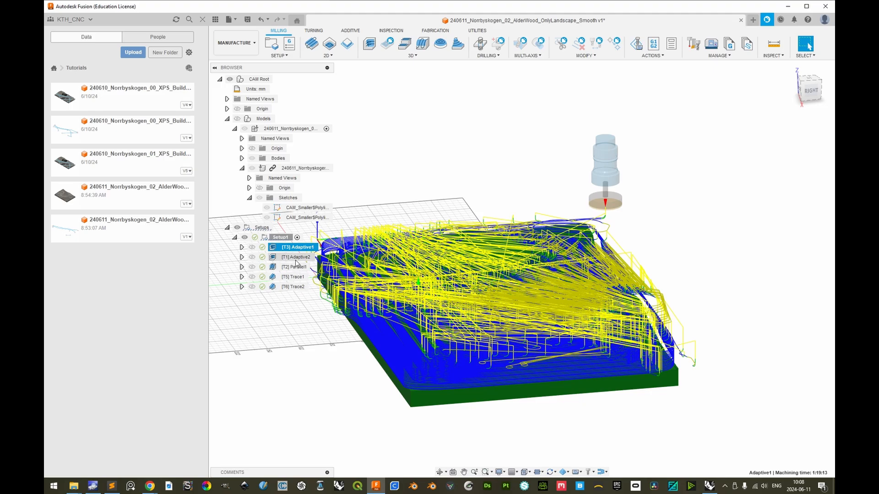
click(296, 257)
click(653, 55)
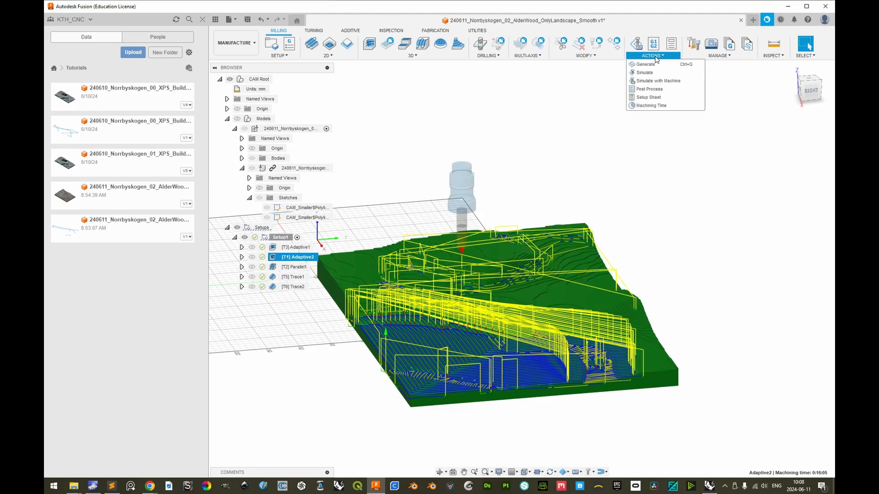
click(653, 74)
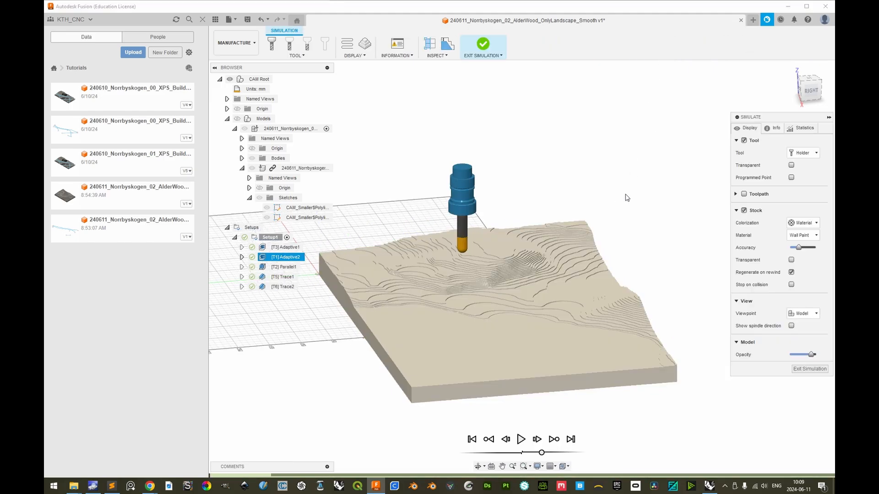
click(774, 128)
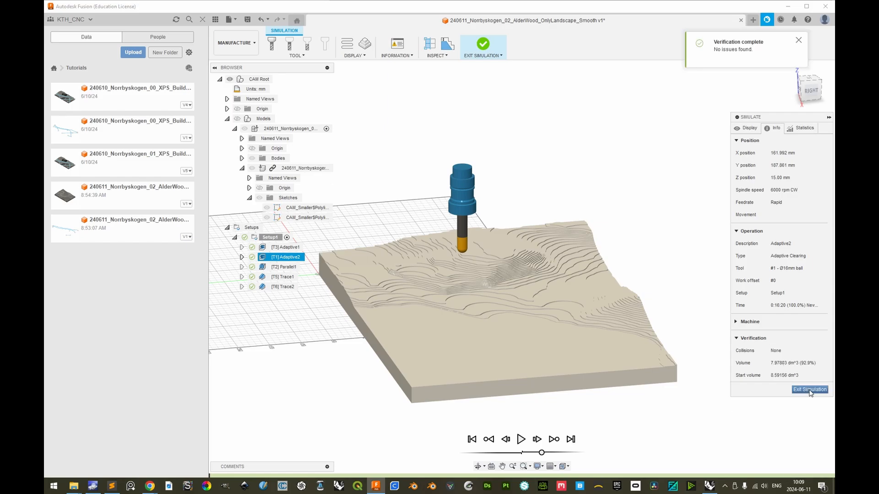
Simulate the Parallel1 toolpath, confirming no collisions.
click(810, 390)
click(294, 268)
click(652, 51)
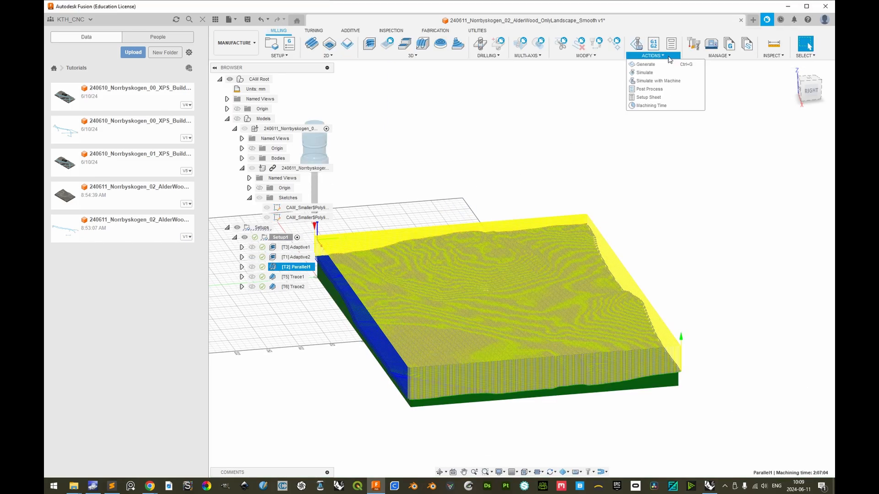
click(665, 76)
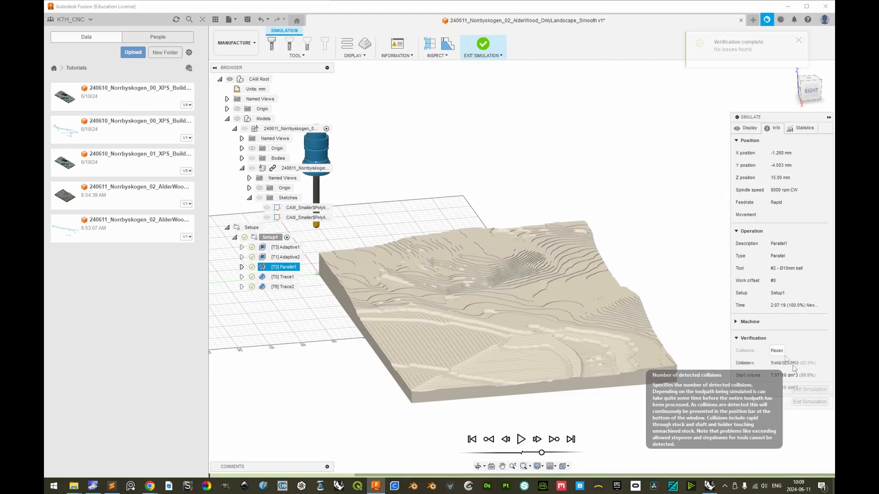
click(810, 390)
Select the Trace1 toolpath and start its simulation.
click(293, 277)
click(652, 58)
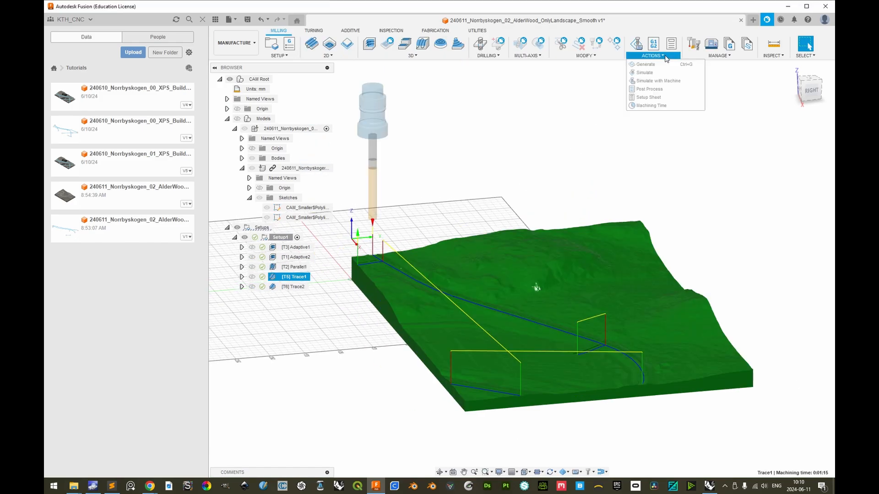
click(660, 75)
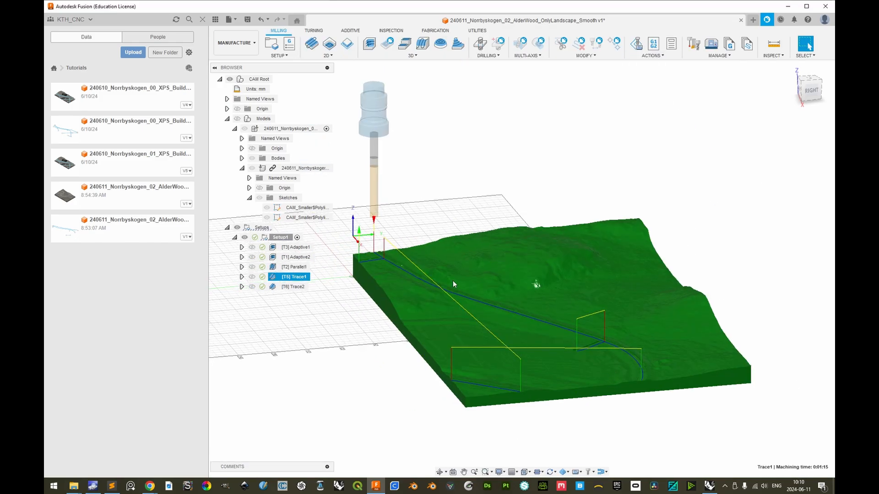
Play Trace1's simulation, orbiting to watch it carve the road groove without collisions, then exit.
click(775, 128)
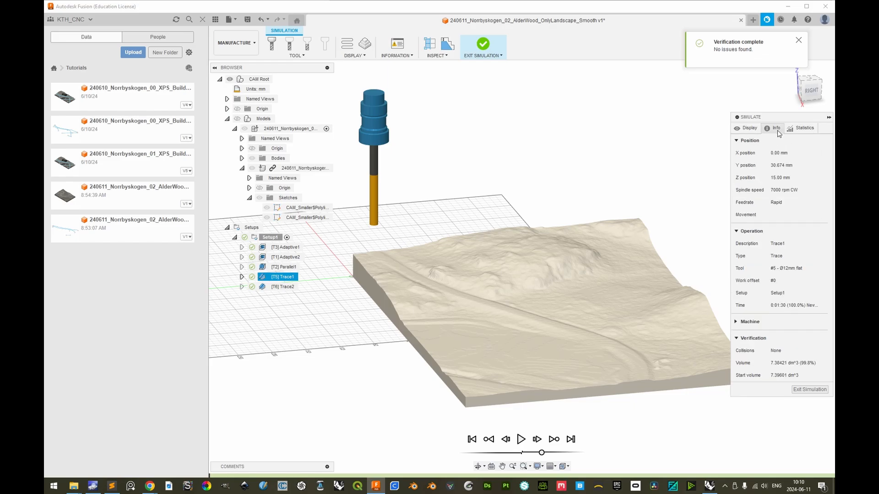
scroll(515, 342, up, 3)
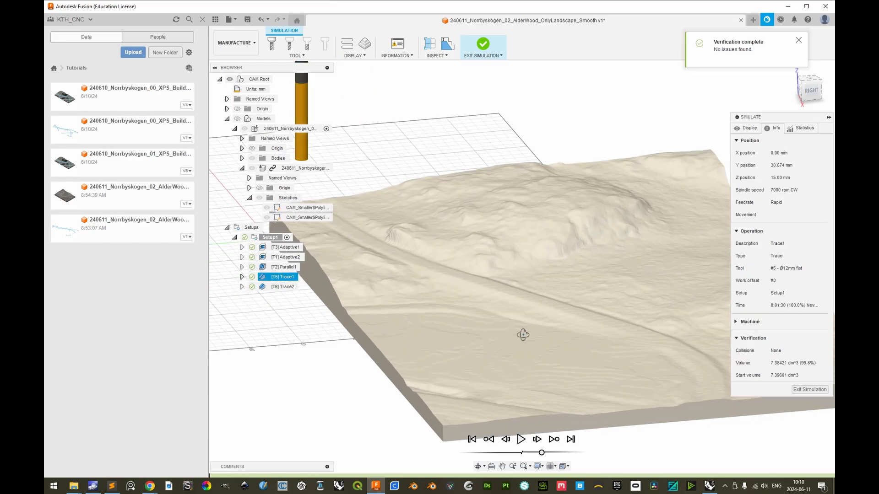
scroll(515, 343, down, 2)
click(521, 440)
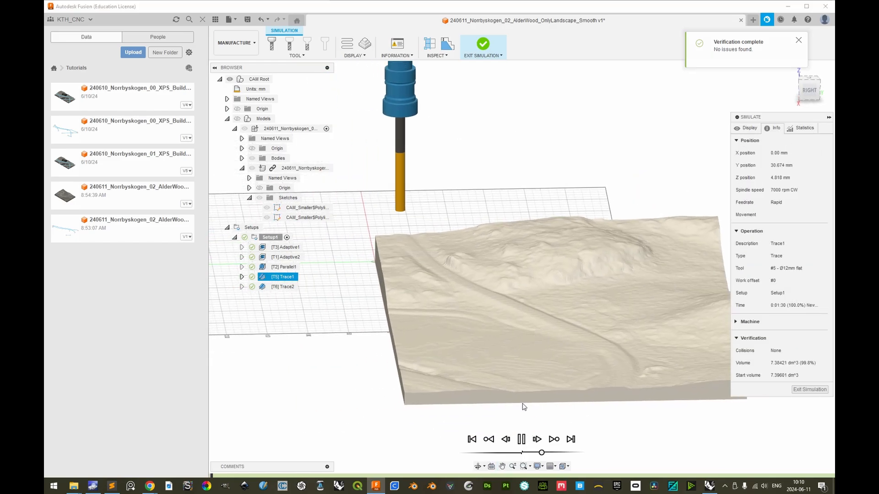
scroll(521, 328, up, 2)
mouse_move(521, 329)
shift+middle_down()
mouse_move(497, 325)
mouse_move(494, 335)
mouse_move(494, 301)
shift+middle_up()
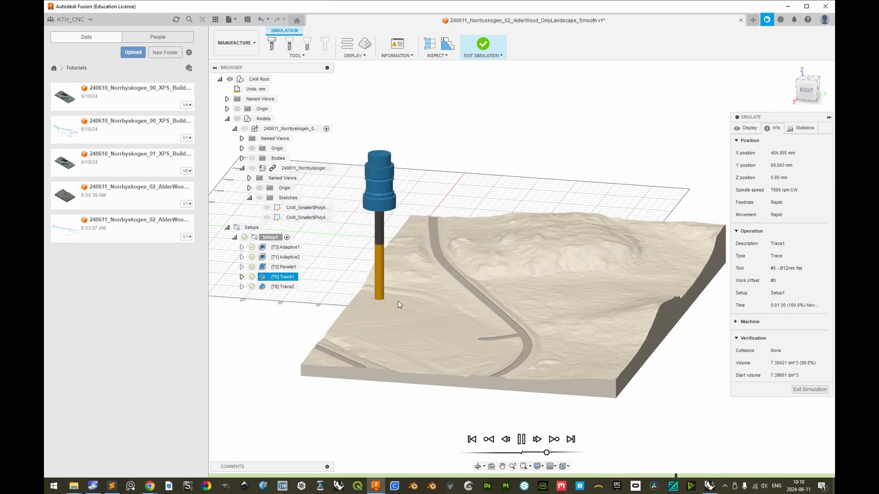
shift+middle_drag(449, 287, 493, 276)
click(483, 45)
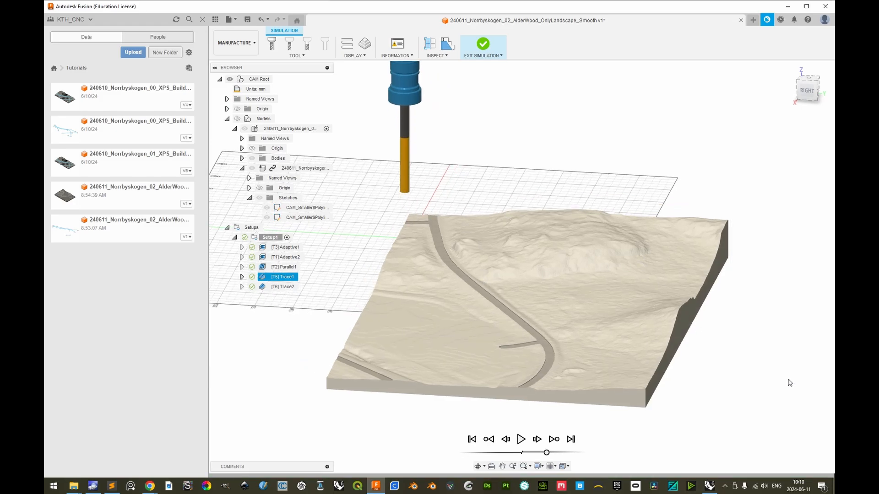
click(665, 55)
Start the Trace2 simulation and play it with the terrain filling the view.
click(654, 73)
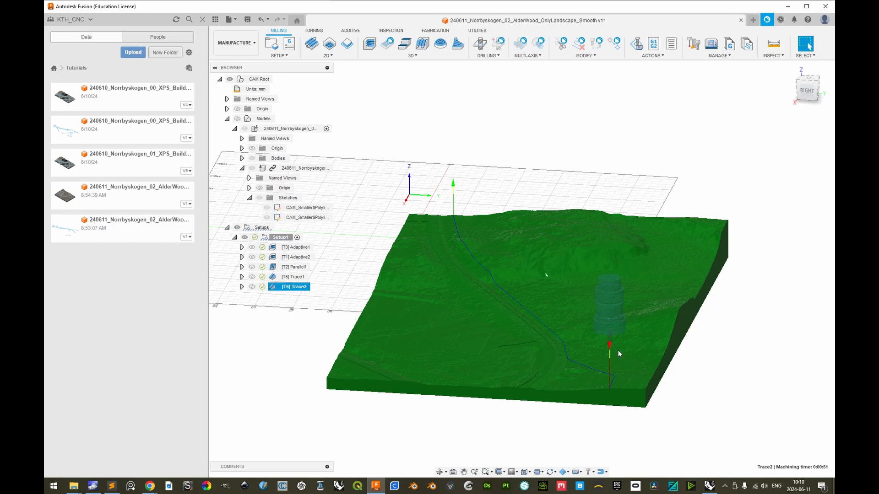
scroll(613, 348, up, 5)
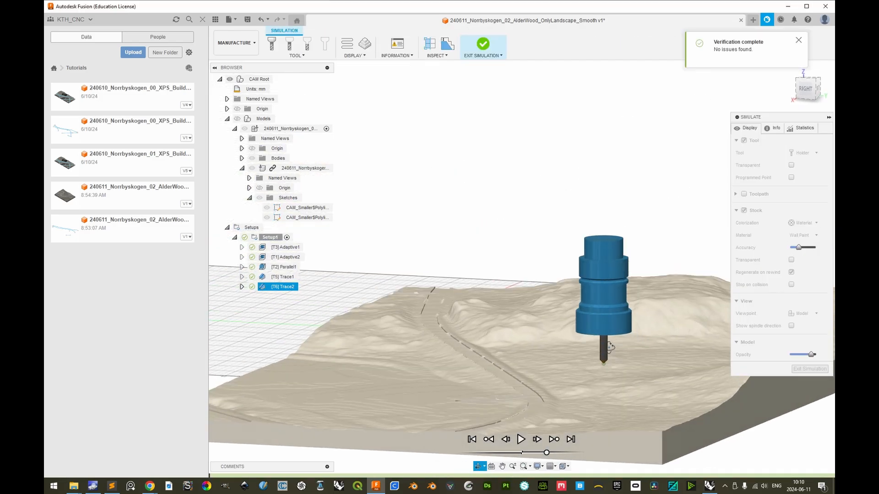
shift+middle_drag(610, 347, 609, 357)
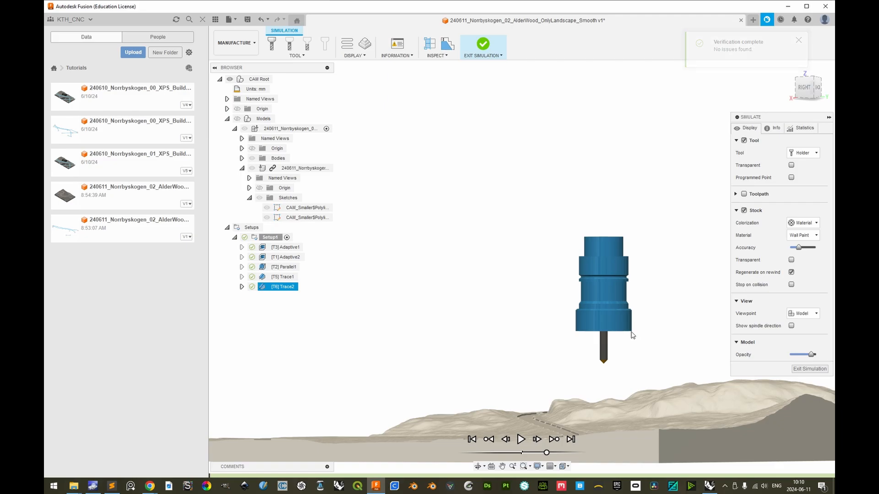
shift+middle_drag(640, 359, 522, 348)
click(522, 440)
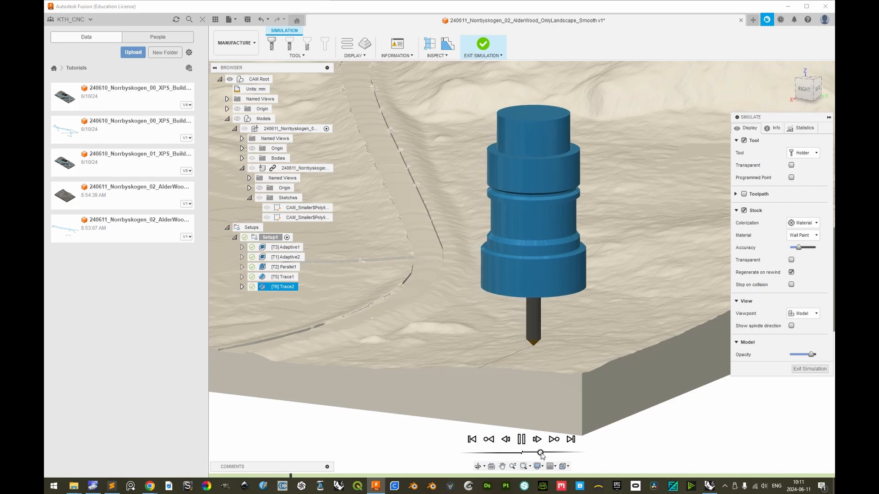
Orbit and zoom around the engraving tool, jumping playback to a later point.
scroll(534, 348, up, 3)
scroll(529, 335, down, 4)
middle_drag(529, 335, 523, 353)
scroll(534, 367, up, 3)
shift+middle_drag(538, 316, 527, 429)
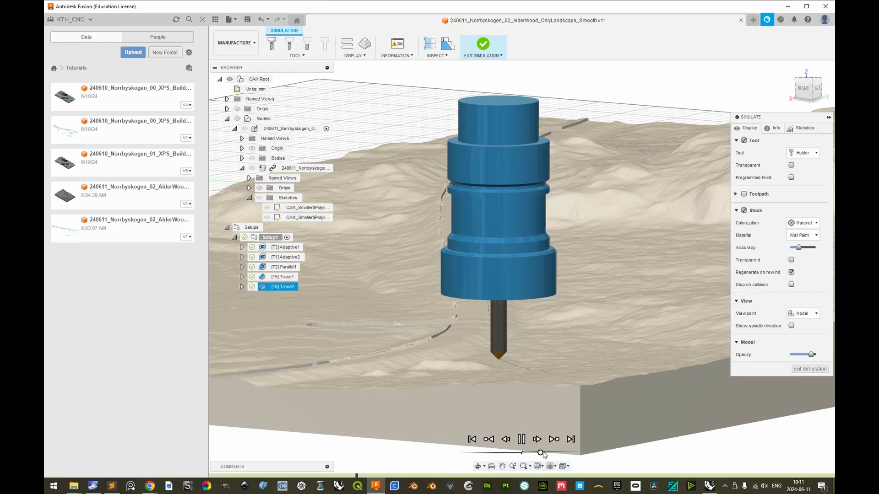
middle_drag(540, 311, 545, 365)
scroll(545, 334, up, 3)
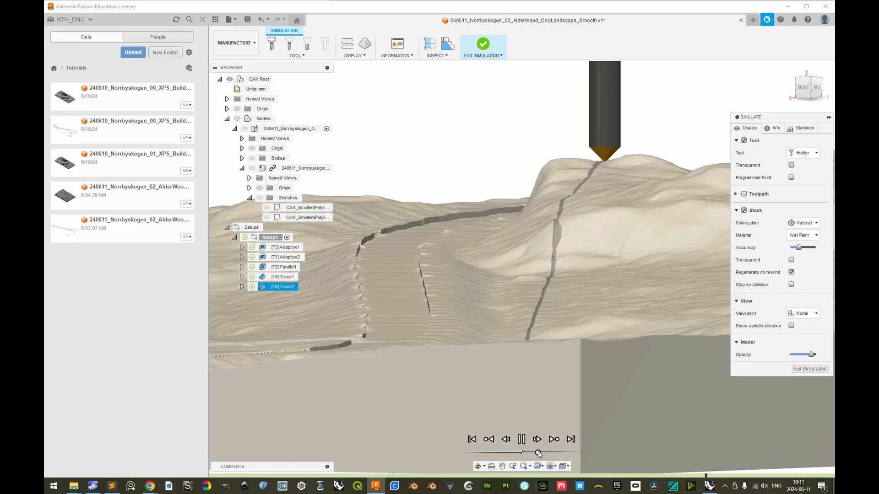
click(559, 477)
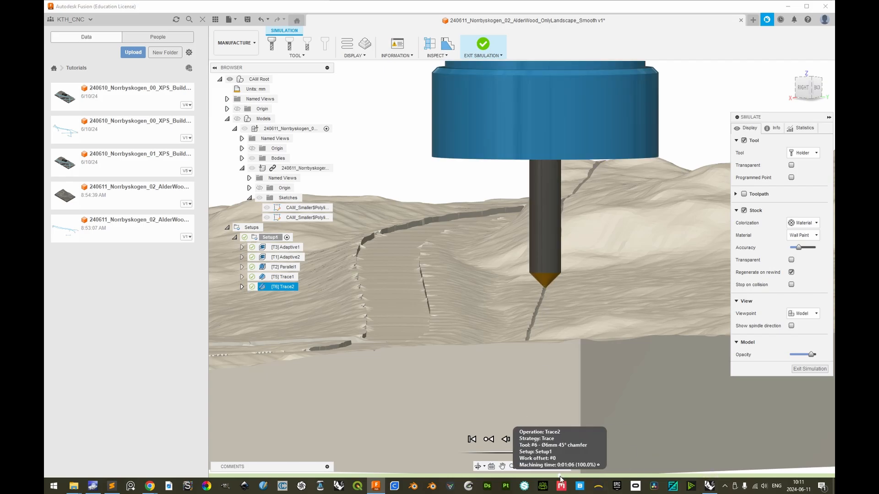
shift+middle_drag(590, 358, 564, 313)
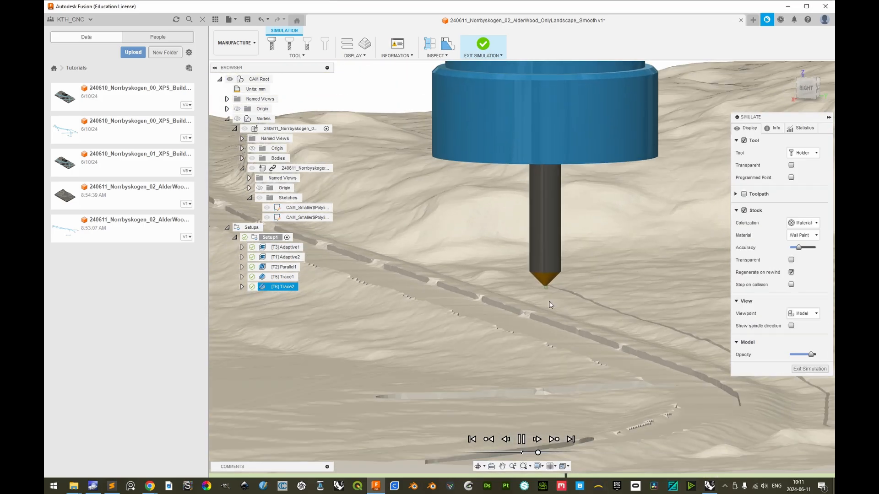
scroll(562, 309, up, 3)
scroll(582, 309, up, 2)
shift+middle_drag(588, 307, 575, 325)
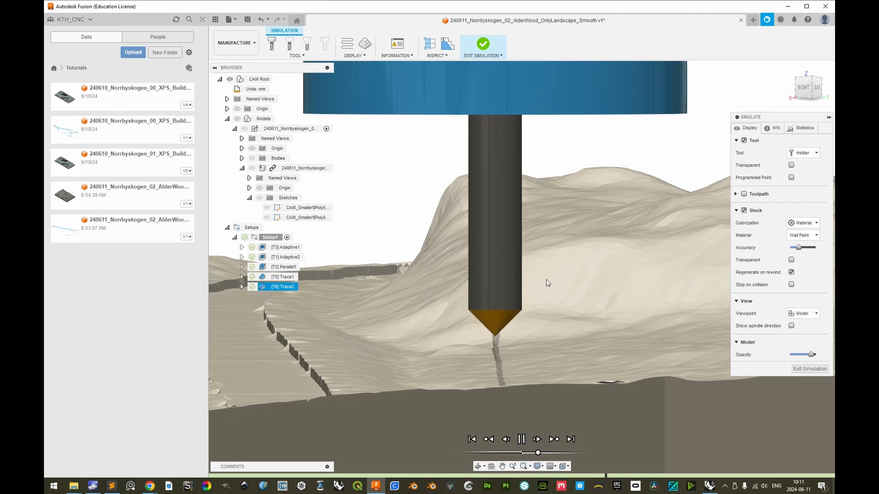
Follow the tool from several angles and speed up playback until Trace2 finishes.
scroll(504, 273, up, 3)
middle_drag(504, 273, 512, 312)
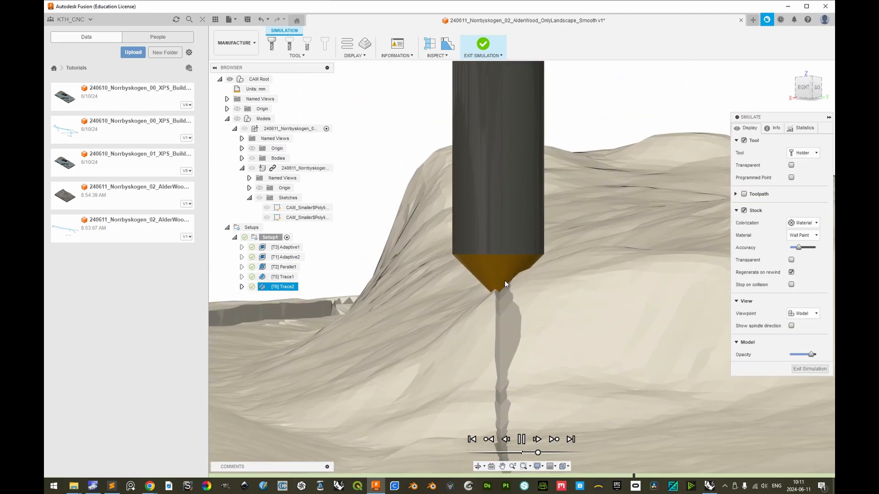
scroll(509, 293, down, 4)
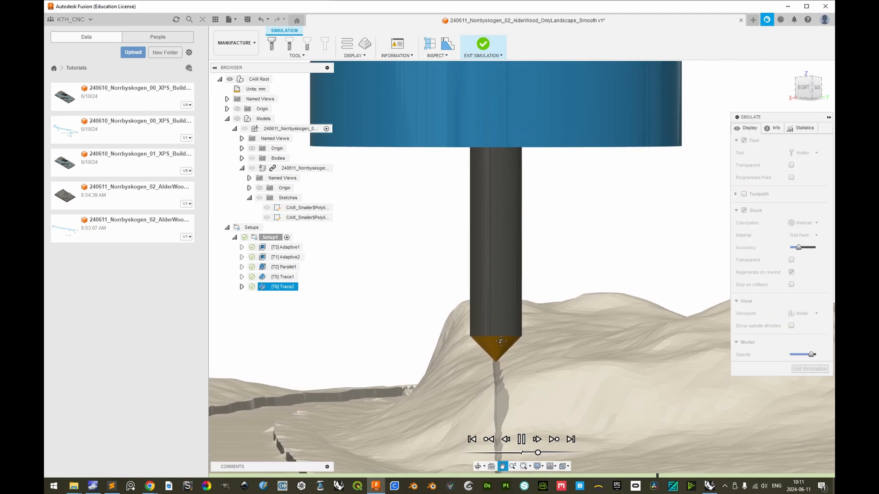
middle_drag(503, 339, 497, 378)
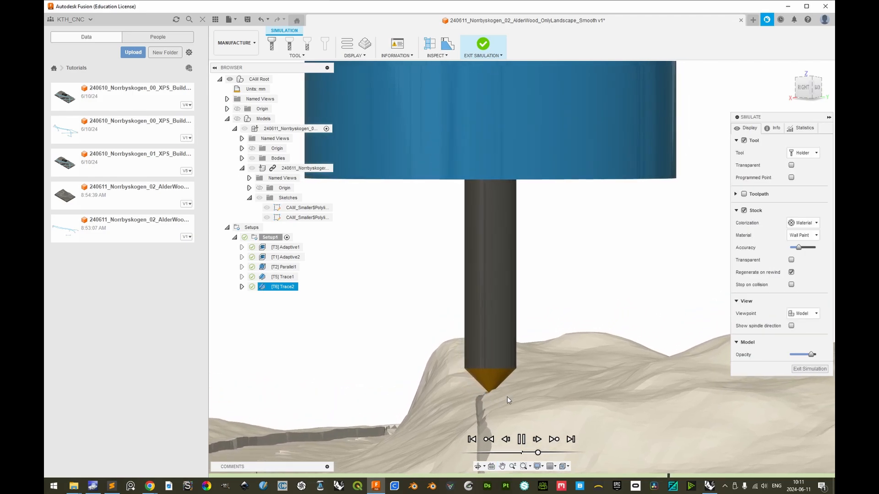
shift+middle_drag(510, 380, 587, 344)
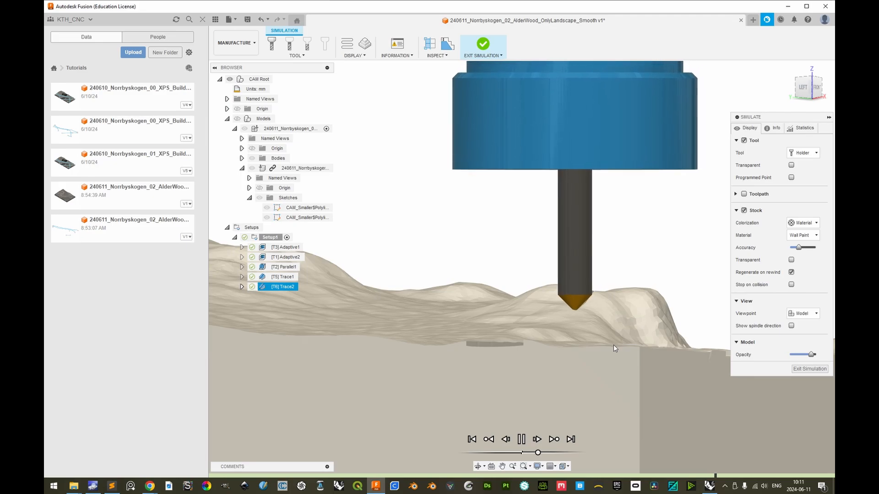
shift+middle_drag(576, 337, 521, 373)
scroll(515, 361, down, 3)
scroll(536, 366, down, 2)
drag(538, 453, 542, 454)
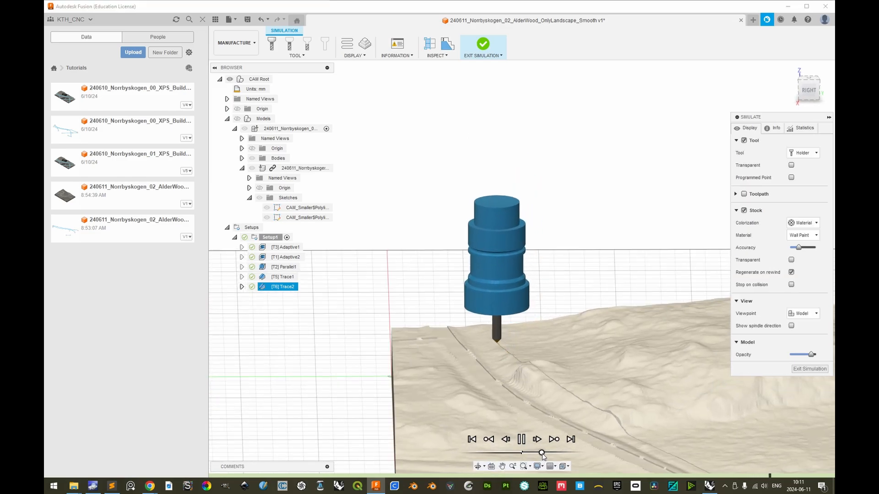
scroll(522, 352, down, 2)
shift+middle_drag(521, 351, 533, 389)
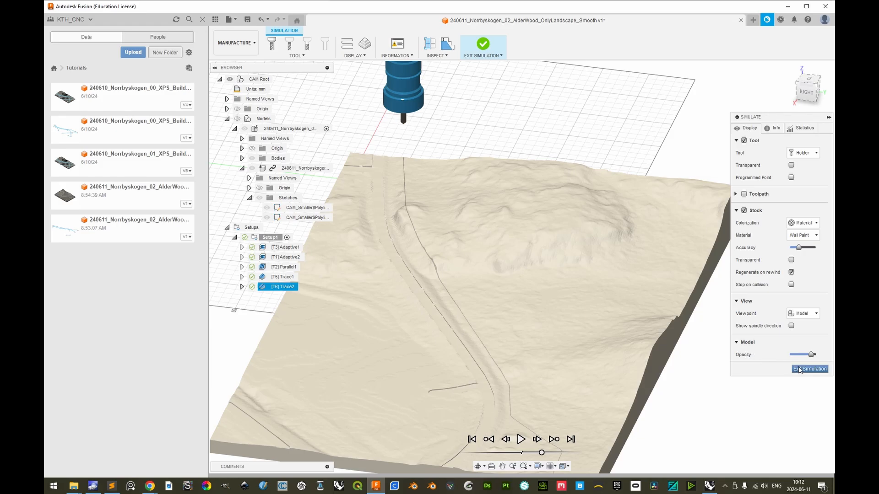
Leave the simulation and review the Adaptive1 toolpath and the whole setup's stock and time.
click(774, 129)
click(808, 390)
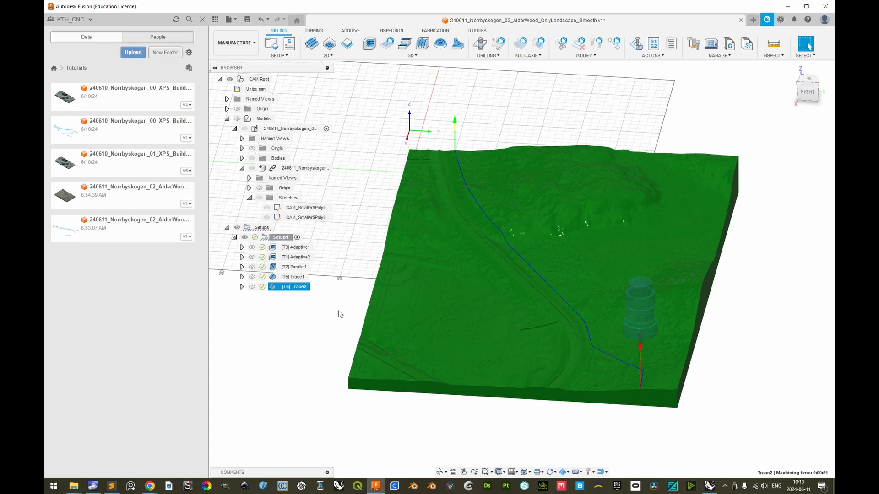
click(300, 247)
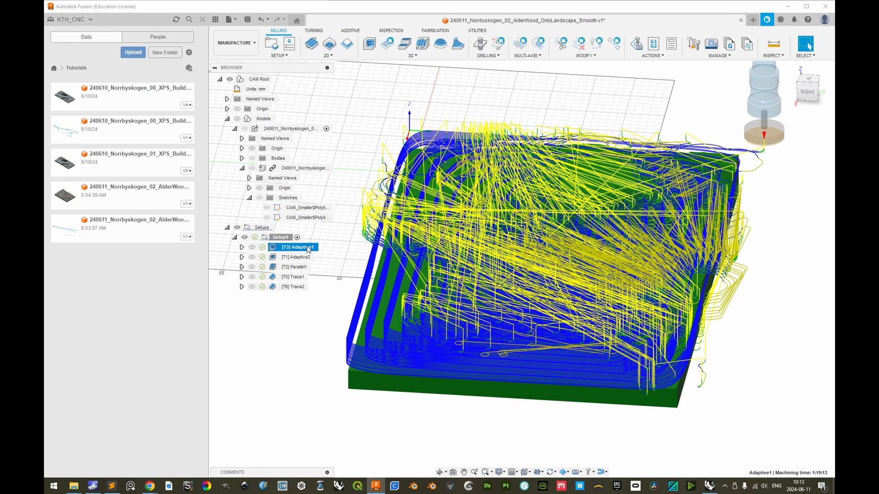
click(279, 239)
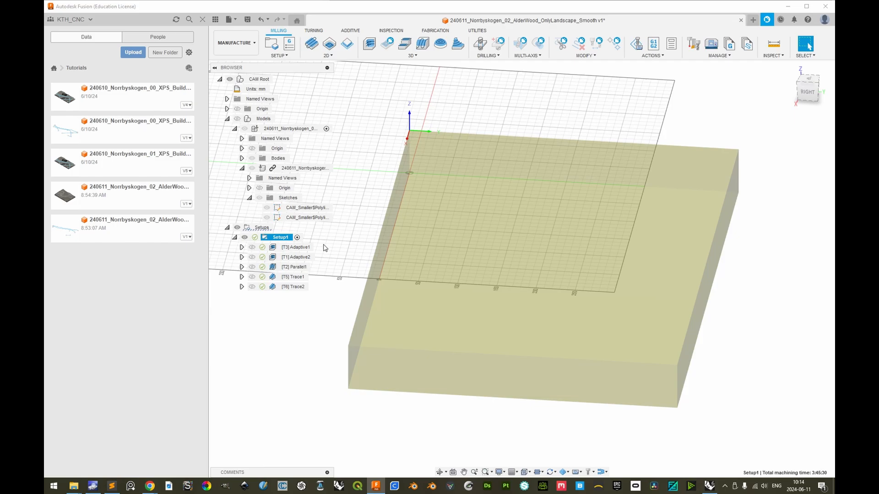
Reselect Adaptive1, at 1:19:13 machining time, and start posting it to NC code.
click(306, 248)
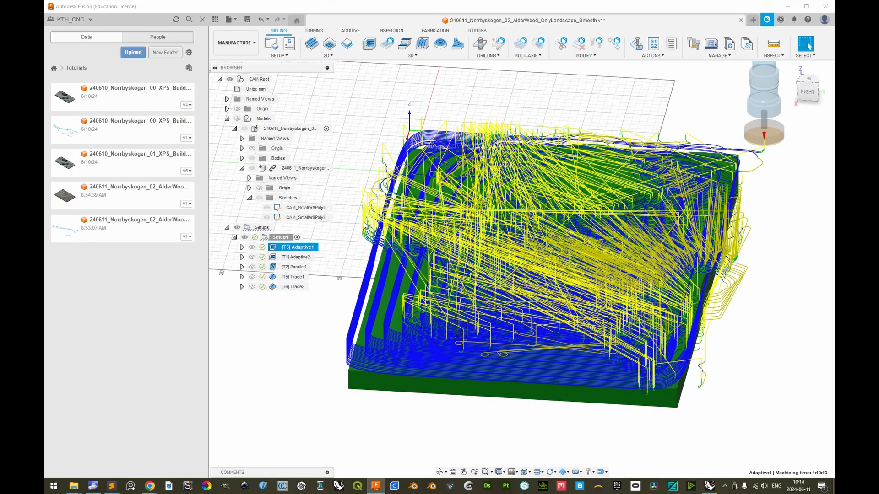
click(656, 56)
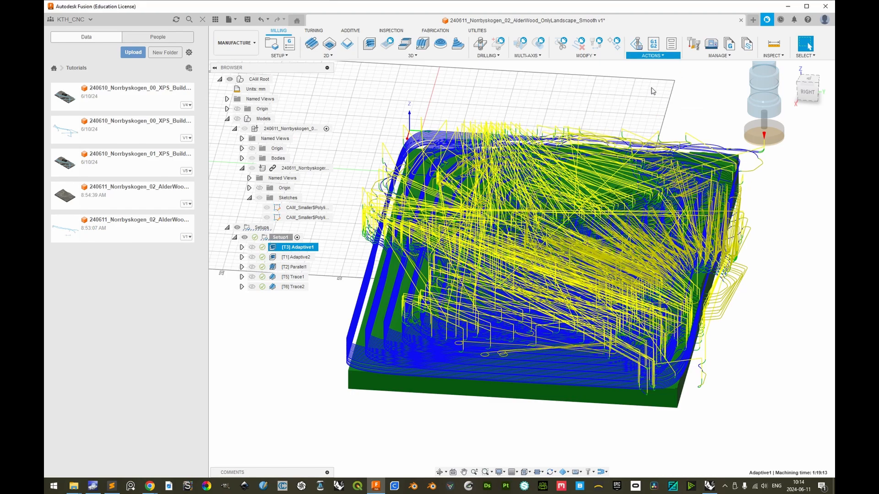
click(650, 90)
Select the MultiCam ISO post from My posts > Local as Adaptive1's NC program post.
click(451, 144)
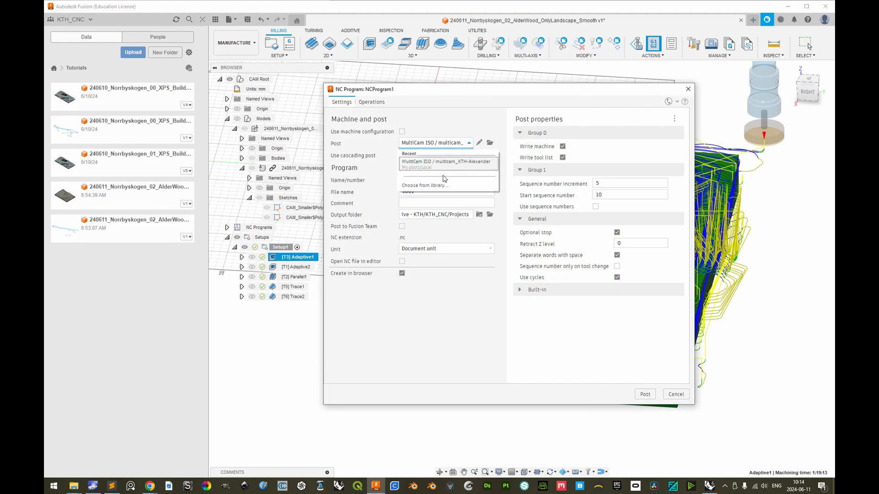
click(443, 190)
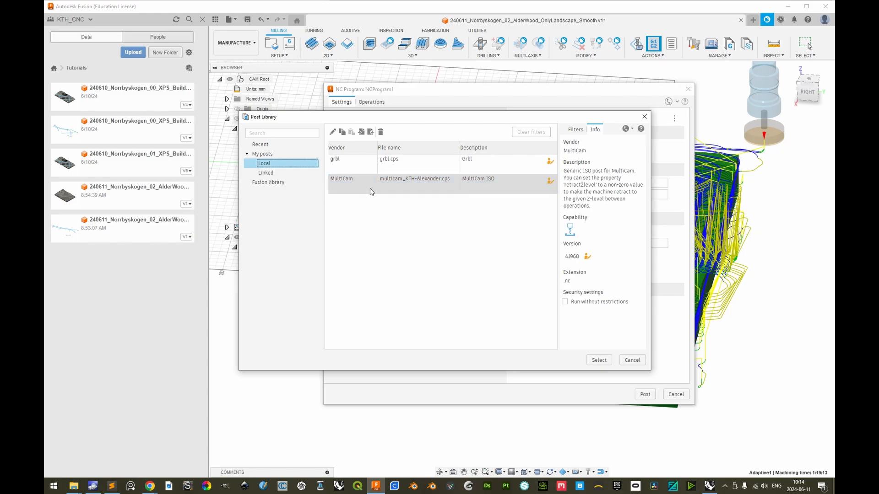
click(394, 187)
click(430, 184)
click(609, 362)
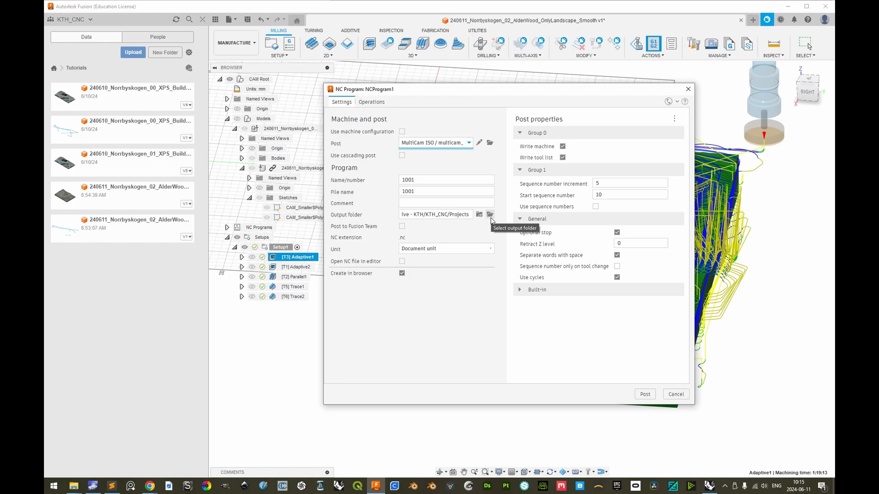
Name the NC program 240612_1_T3_Nbs_AW_OL_S, copy the name, and post Adaptive1.
click(430, 181)
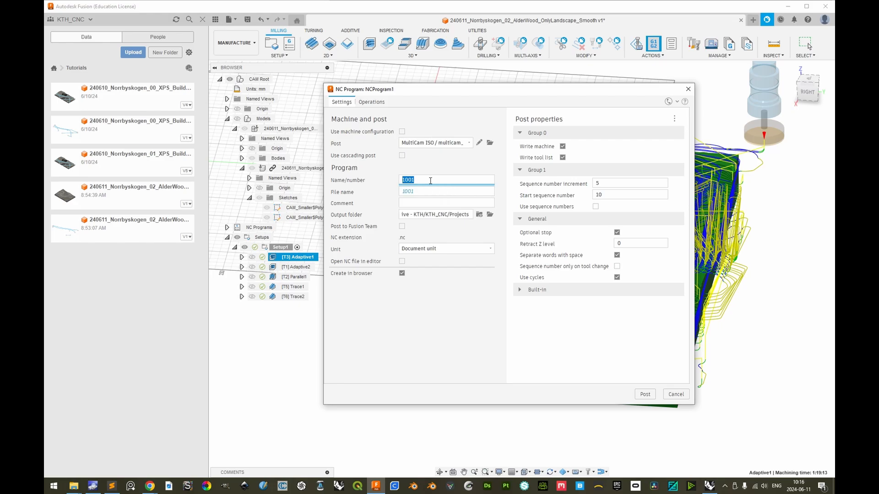
text(åä)
key(BackSpace)
key(BackSpace)
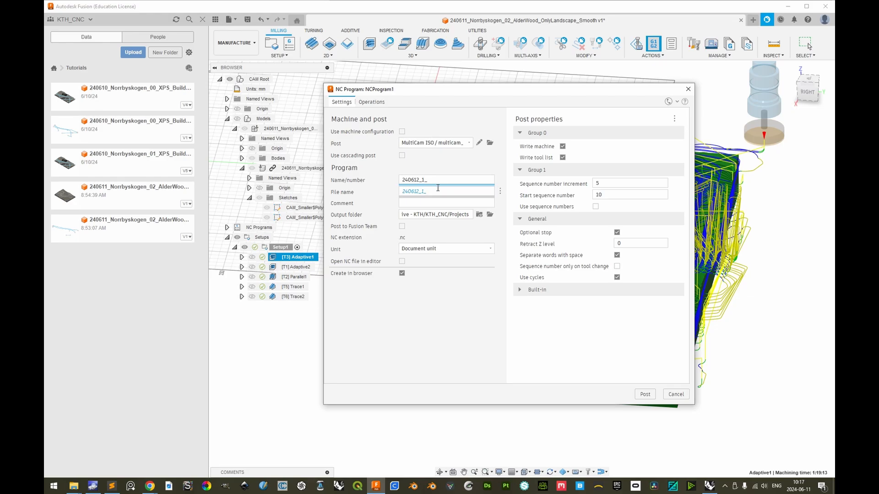
text(T3_Nbs)
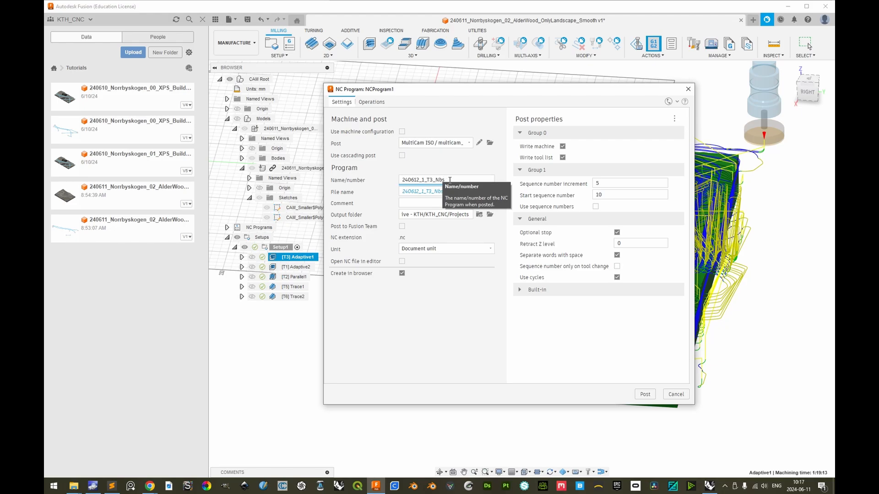
text(_AW_OL_S)
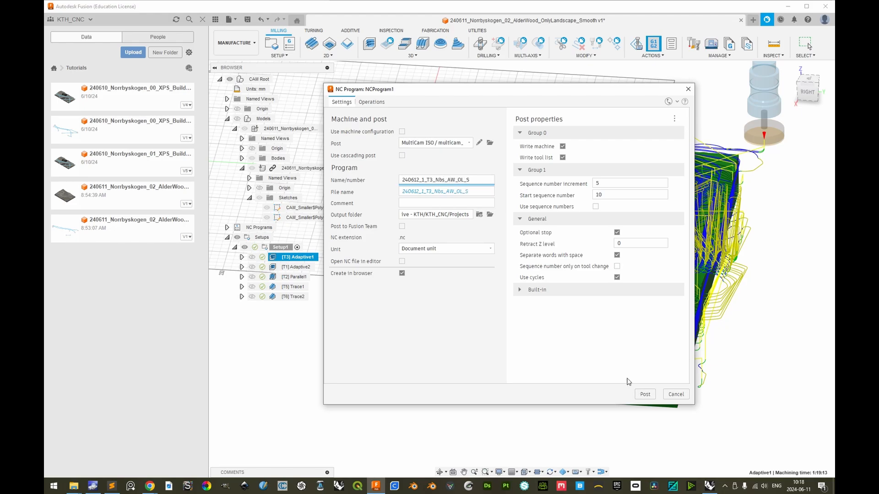
double_click(474, 180)
key(ctrl+c)
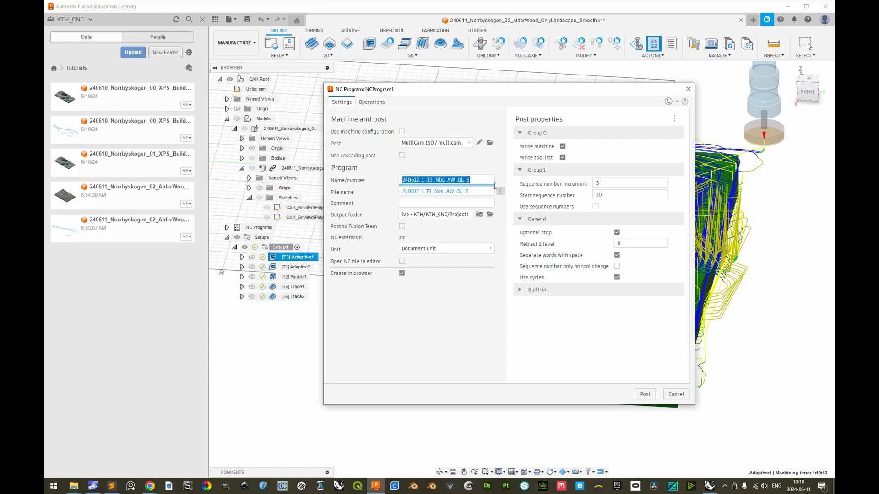
click(646, 397)
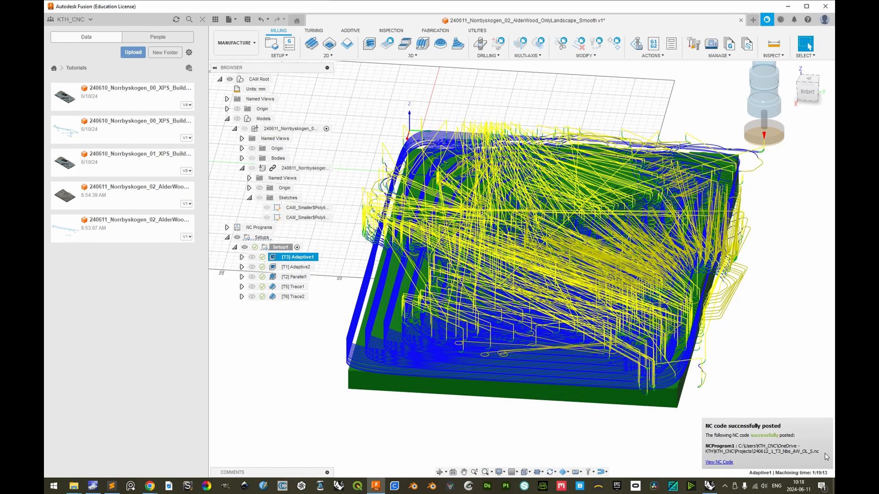
Post Adaptive2 as 240612_2_T1_Nbs_AW_OL_S.
click(298, 268)
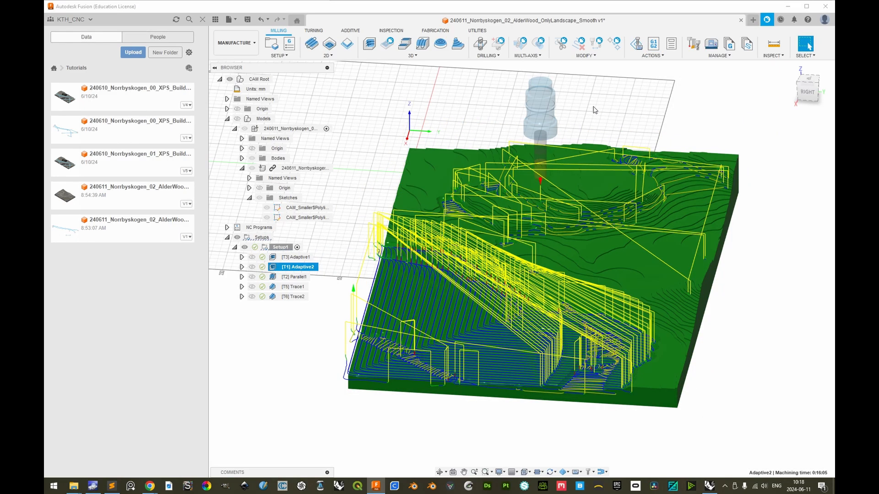
click(653, 43)
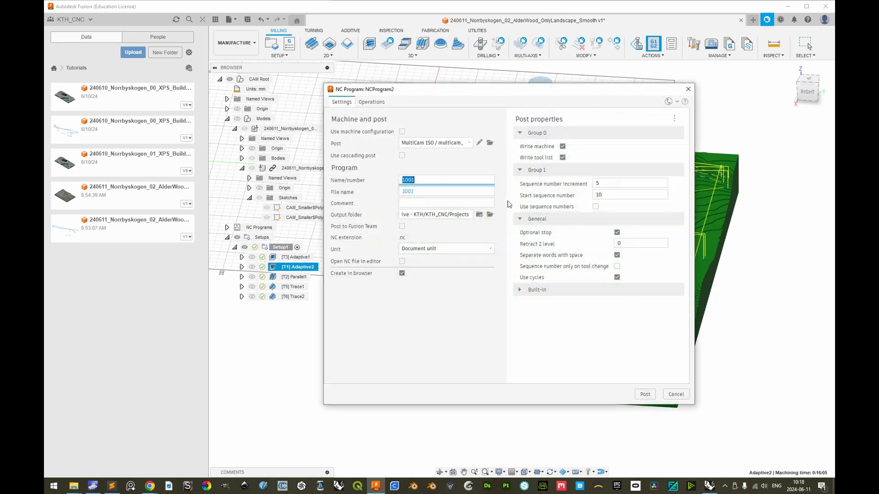
drag(426, 182, 423, 181)
text(240612_2_T3_Nbs_AW_OL_S)
drag(432, 180, 429, 180)
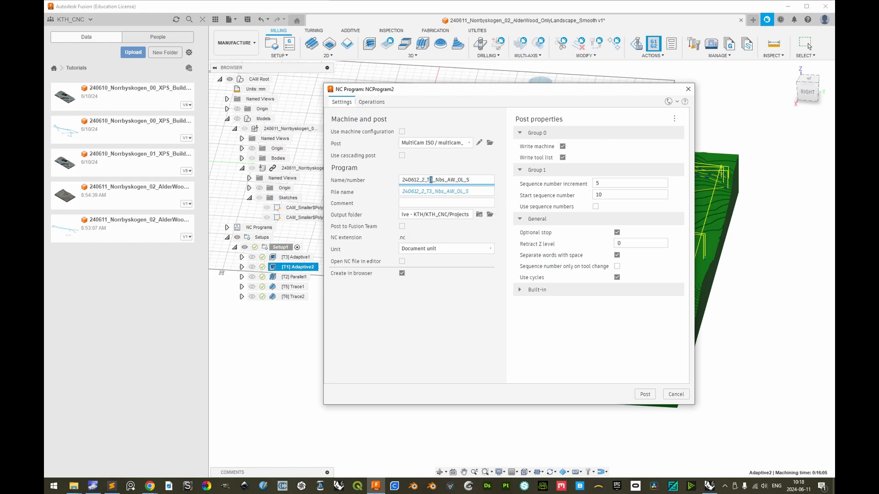
text(1)
click(647, 395)
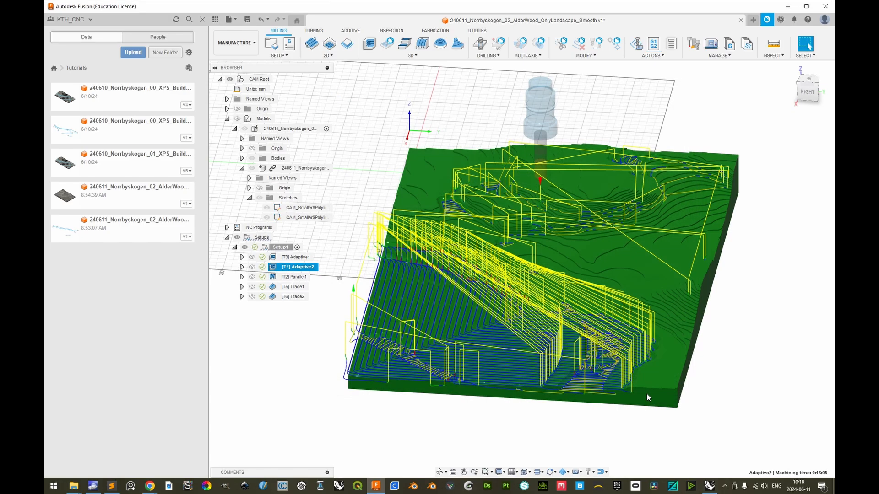
Post Parallel1 as 240612_3_T2_Nbs_AW_OL_S using the pasted program name.
click(306, 278)
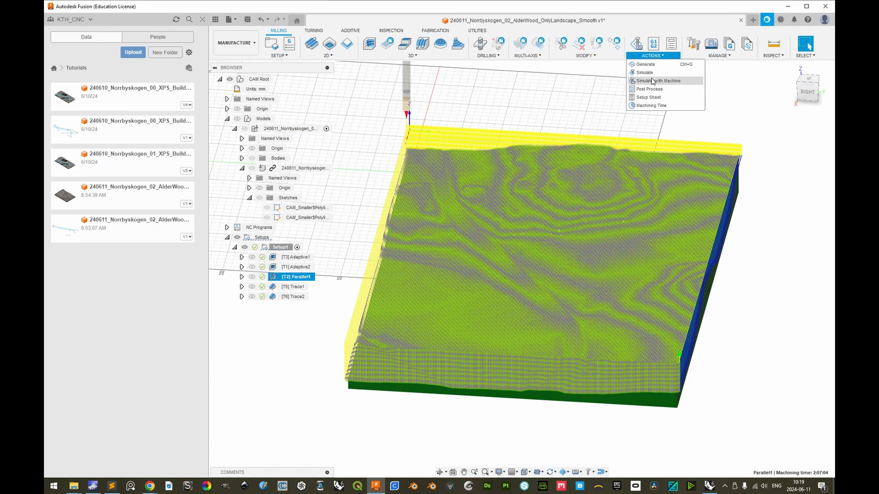
click(649, 89)
key(ctrl+v)
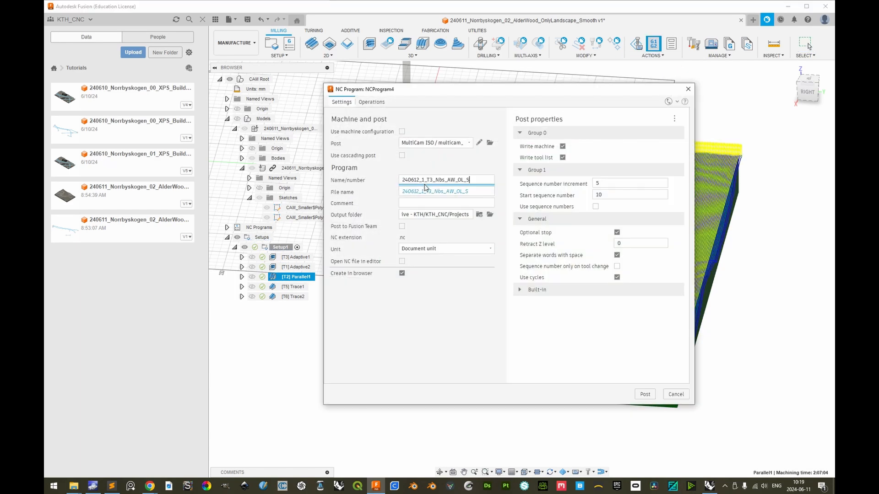
click(433, 180)
key(BackSpace)
text(2)
click(645, 395)
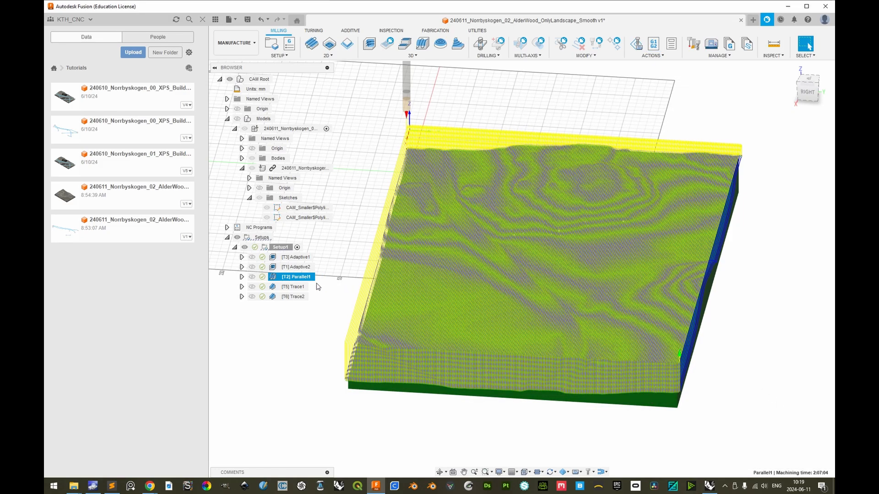
Post Trace1 as 240612_4_T5_Nbs_AW_OL_S.
click(304, 287)
click(656, 57)
click(648, 91)
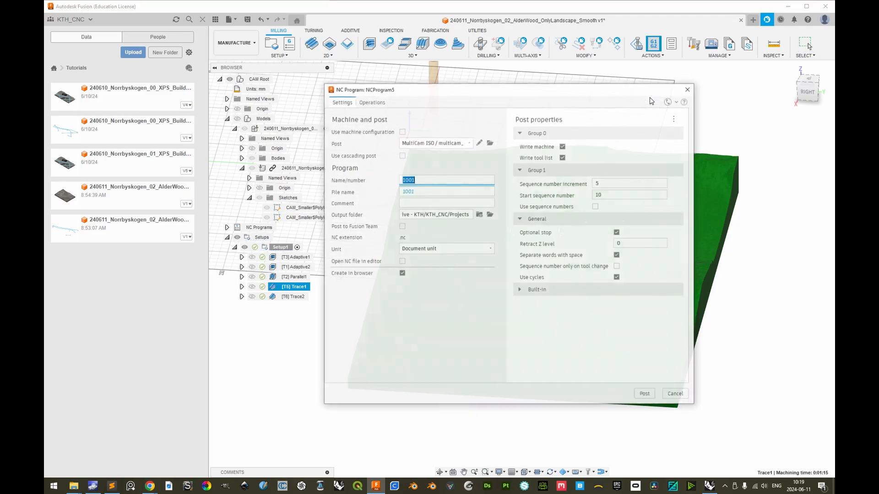
key(ctrl+v)
drag(425, 180, 422, 181)
text(4)
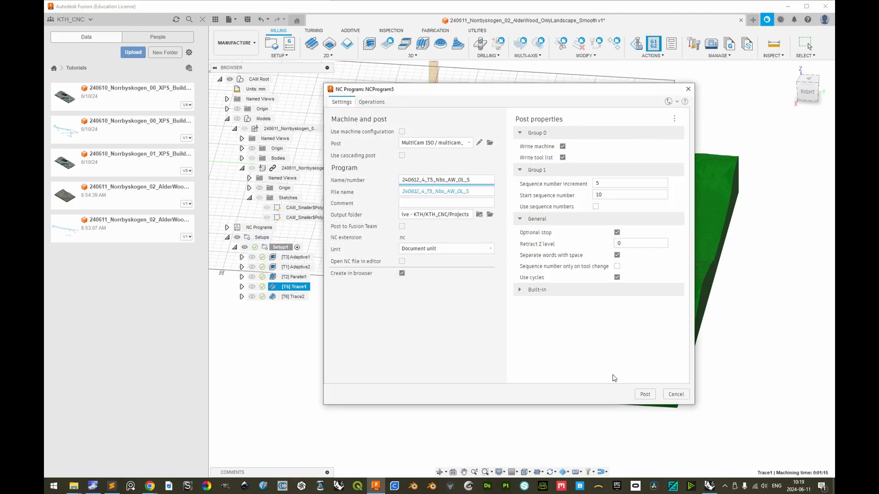
click(645, 395)
Post Trace2 as 240612_5_T6_Nbs_AW_OL_S.
click(295, 297)
click(653, 56)
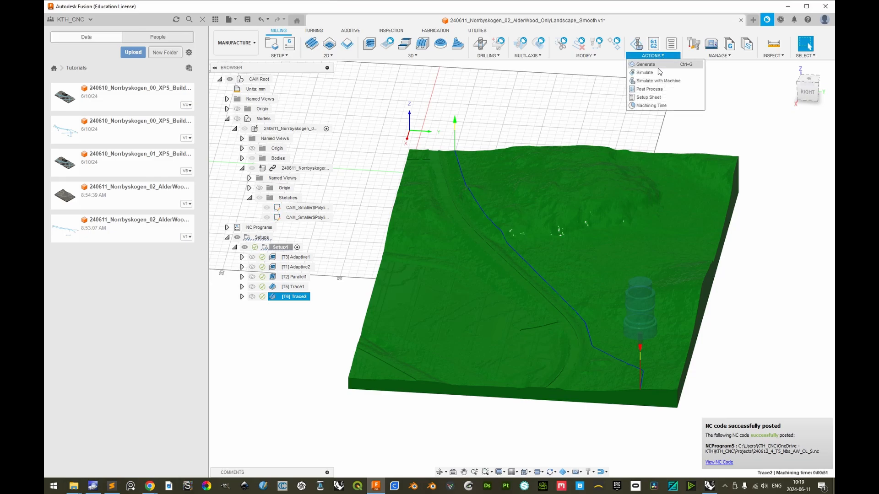
click(649, 88)
key(ctrl+v)
drag(427, 180, 421, 180)
double_click(424, 180)
text(5)
drag(430, 179, 432, 179)
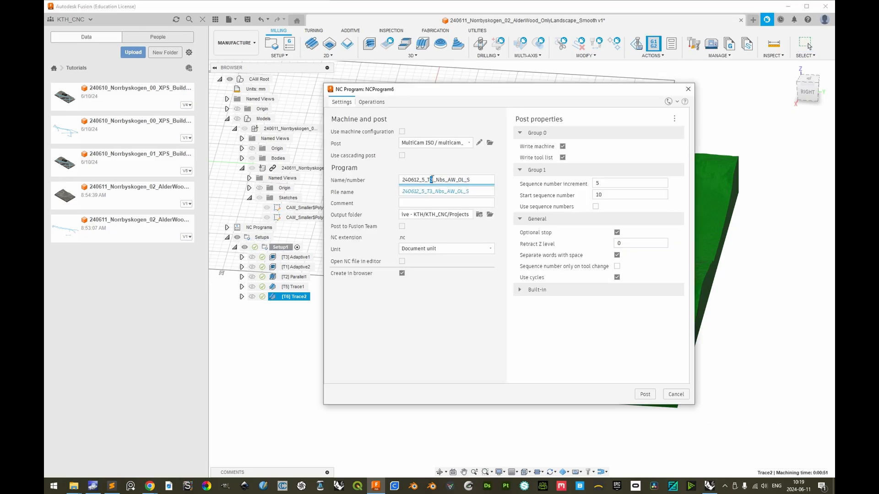
click(645, 394)
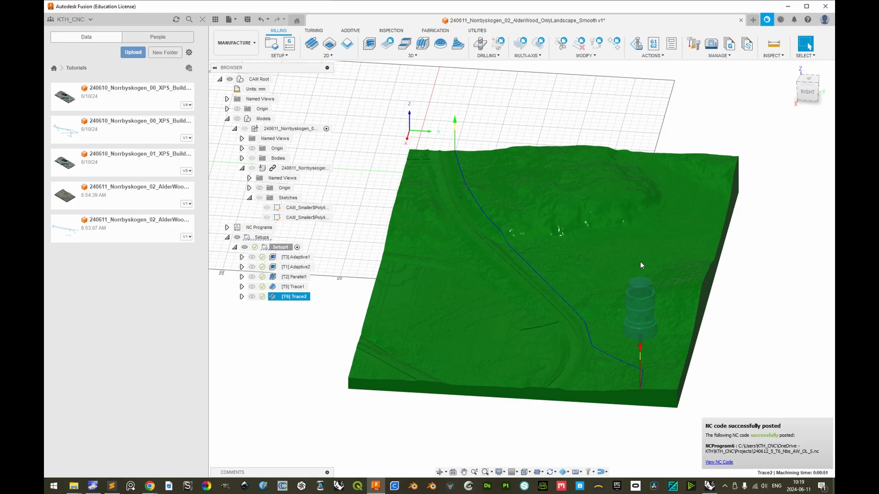
Check the five .nc files in the GCode folder, then enter cnc.kthcnc.se in a new Chrome tab.
key(alt+Tab)
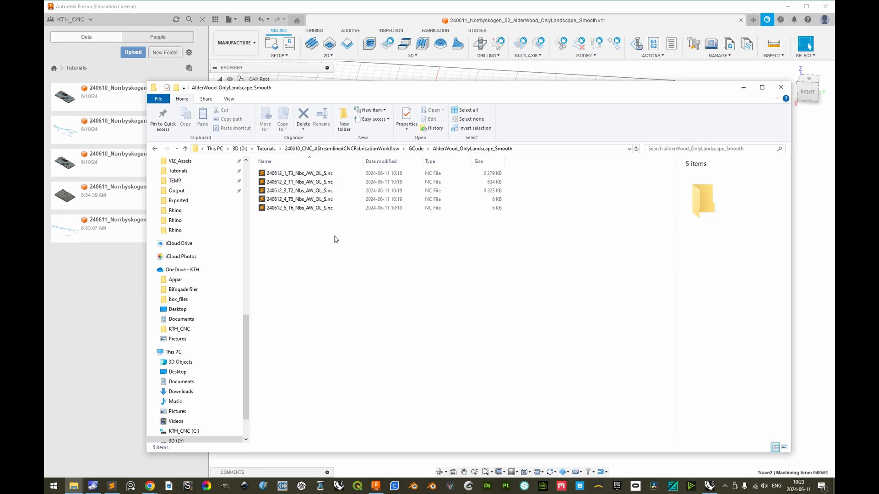
click(150, 486)
click(129, 460)
click(449, 24)
text(cnc.kthcnc.se)
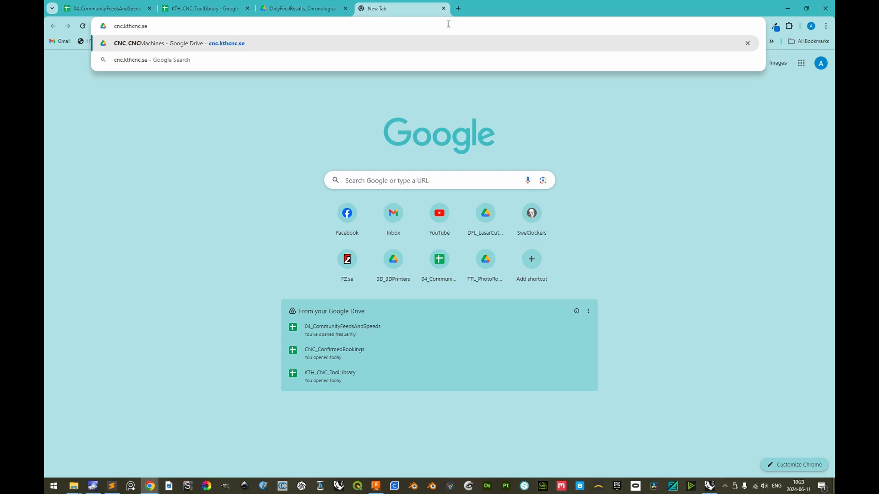
Create and open a new folder named Tutorial inside 06_TempStorage on the CNC_CNCMachines Drive.
key(Return)
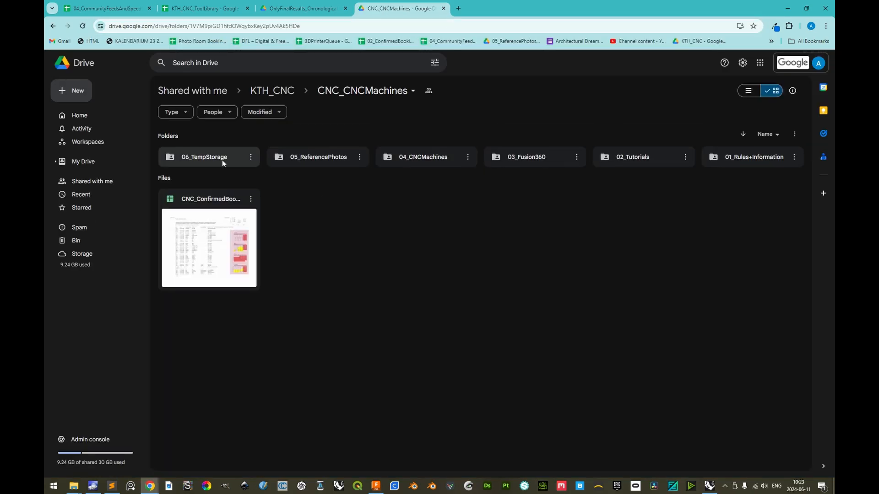
double_click(221, 158)
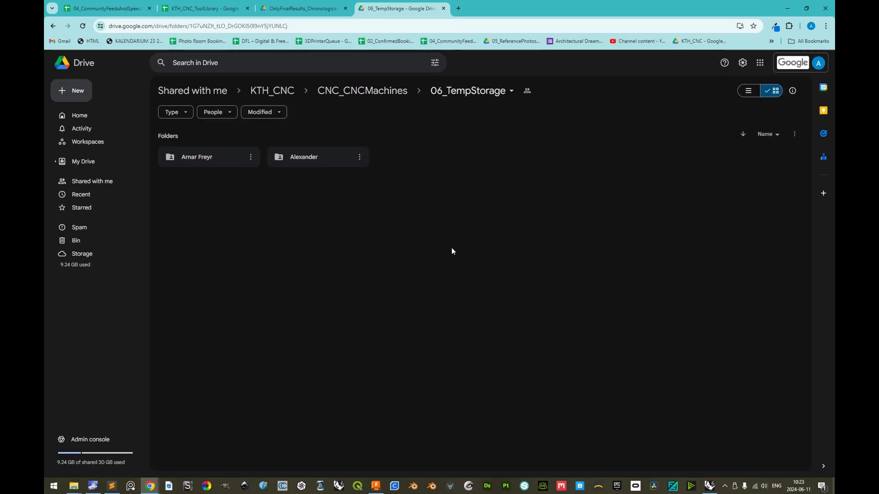
right_click(397, 242)
click(421, 245)
text(Tutorial)
key(Return)
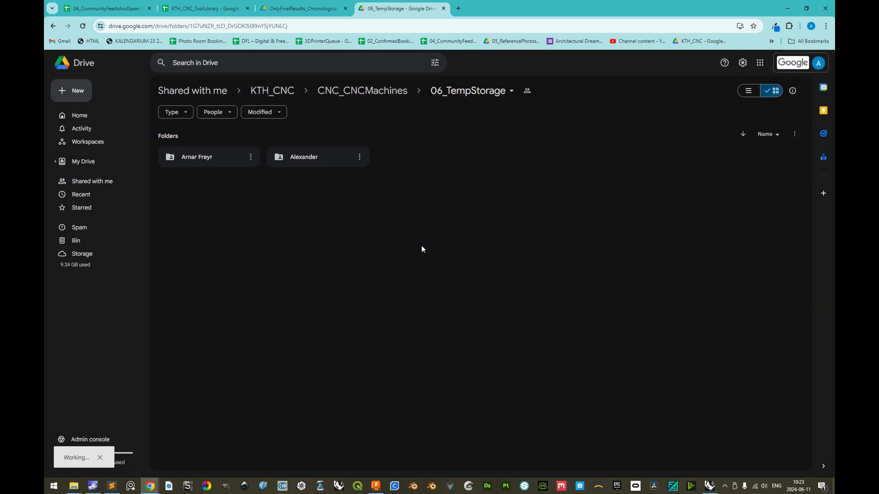
key(Return)
Drag the five .nc files from File Explorer into the Tutorial folder, then return to Fusion.
key(alt+Tab)
drag(357, 256, 298, 170)
drag(293, 177, 372, 264)
key(alt+Tab)
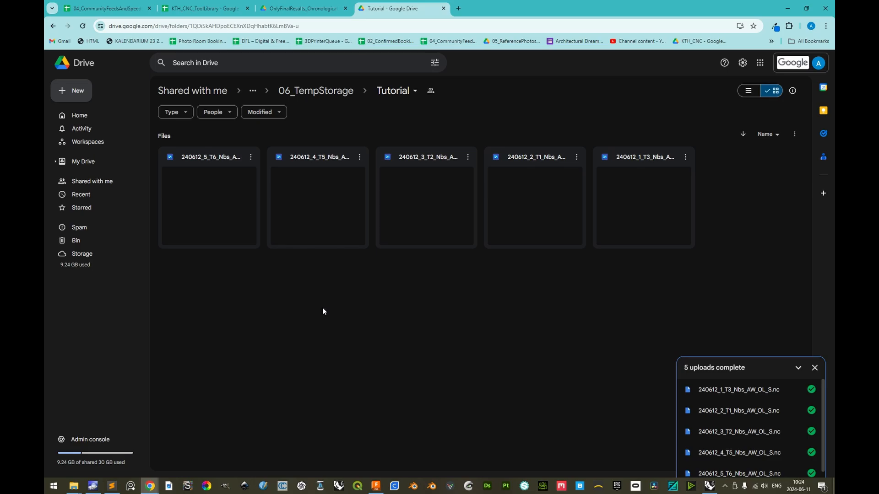
key(alt+Tab)
key(Tab)
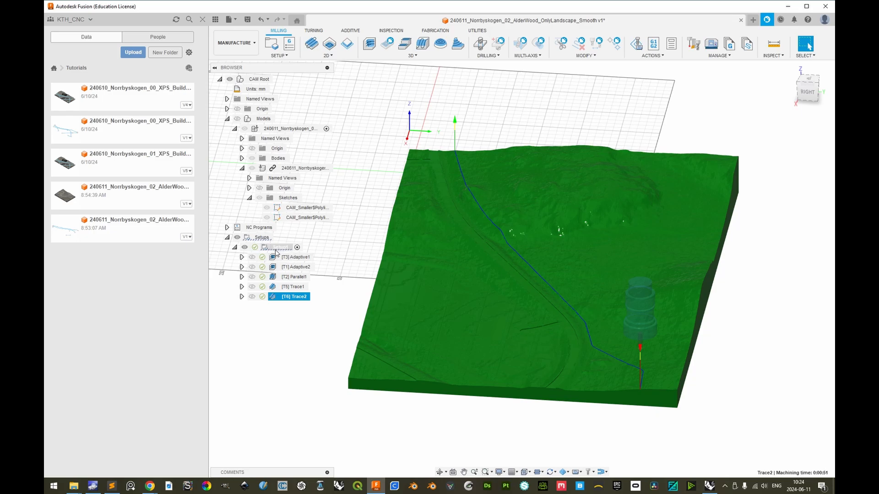
Review Setup1's stock settings and close the dialog without changes.
double_click(267, 250)
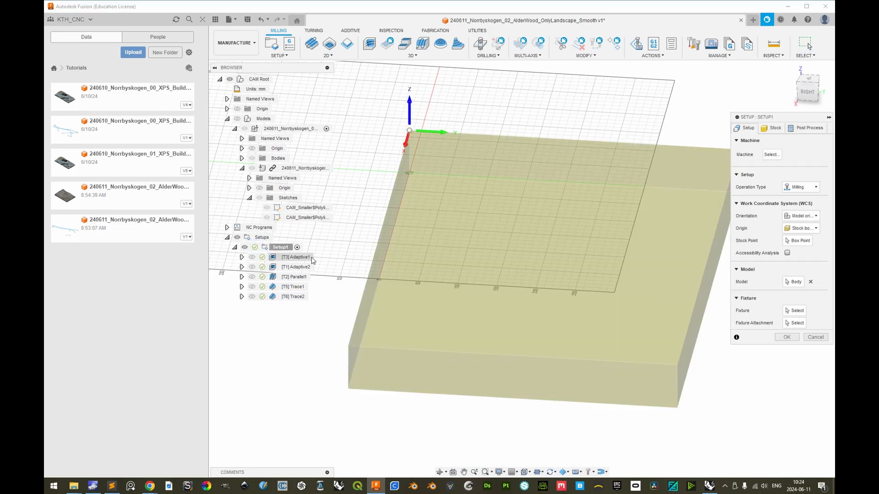
click(774, 128)
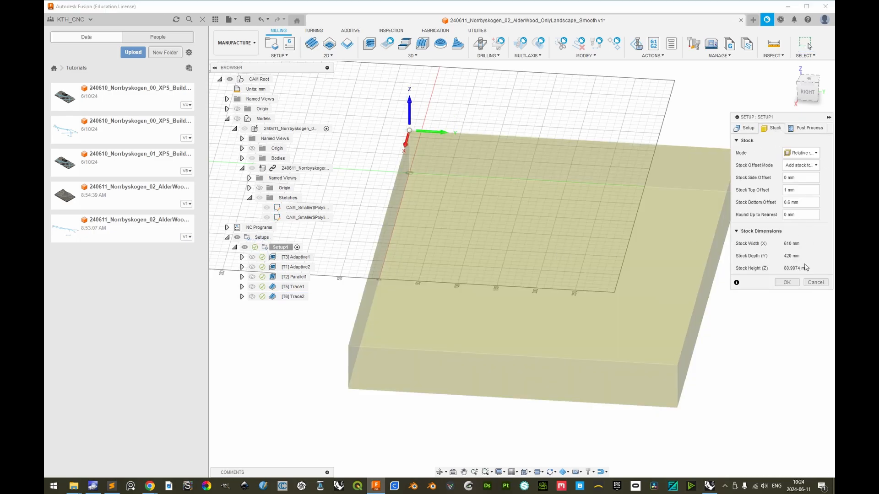
click(815, 283)
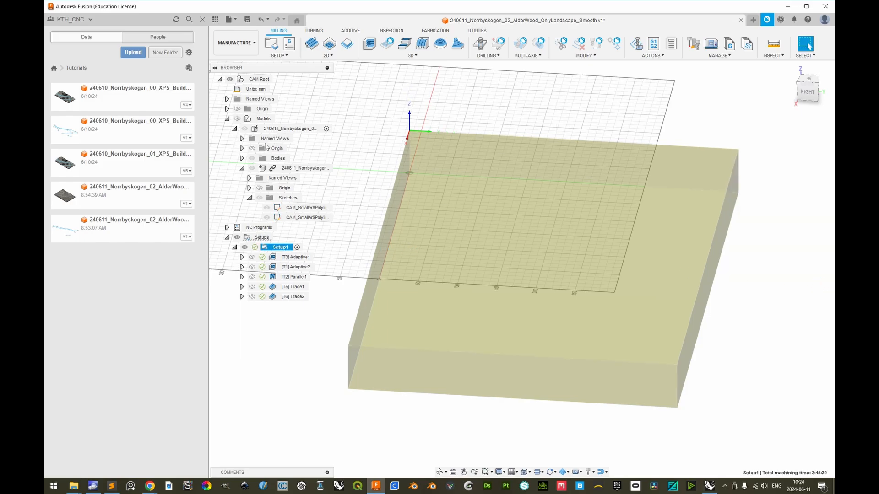
Simulate all Setup1 toolpaths and jump to the end of the simulation.
click(652, 56)
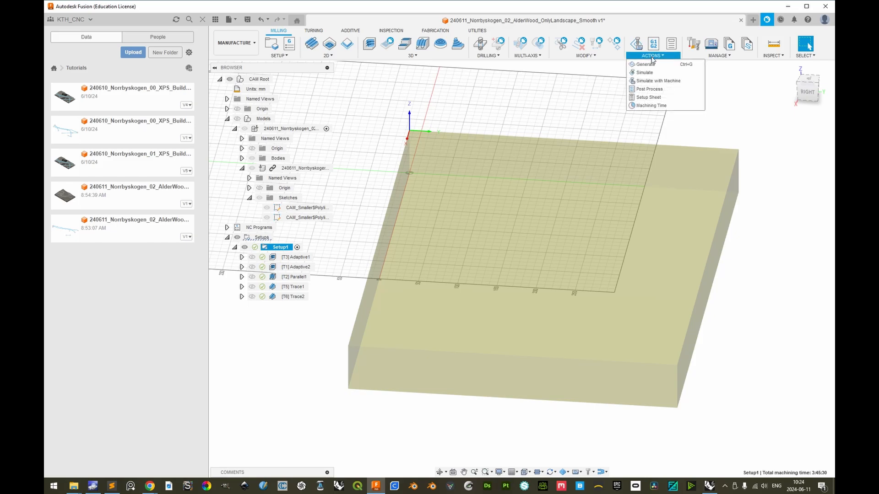
click(653, 67)
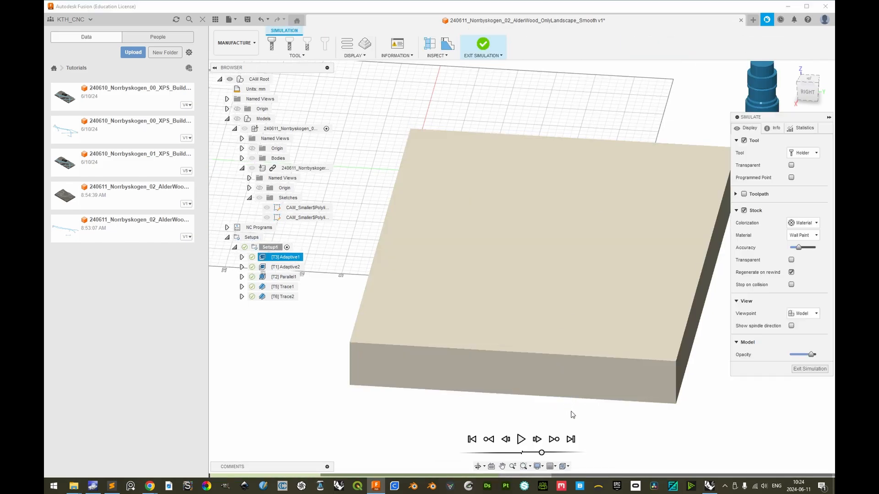
click(571, 440)
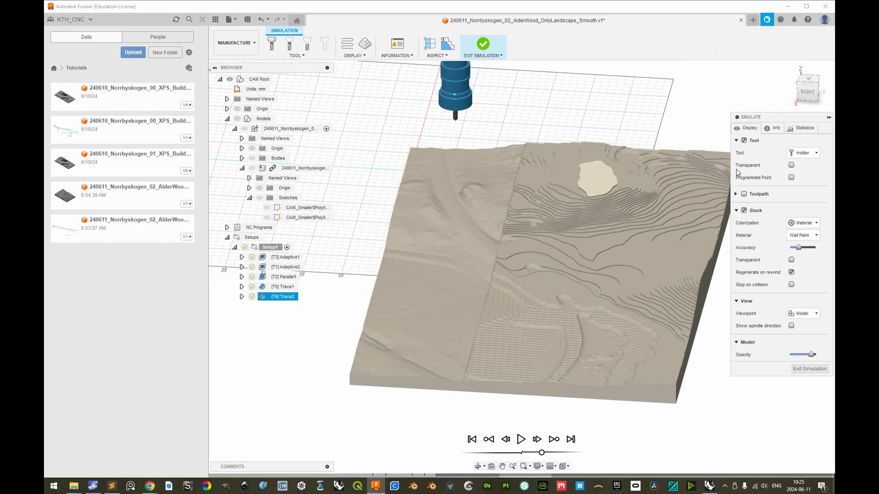
scroll(493, 280, up, 3)
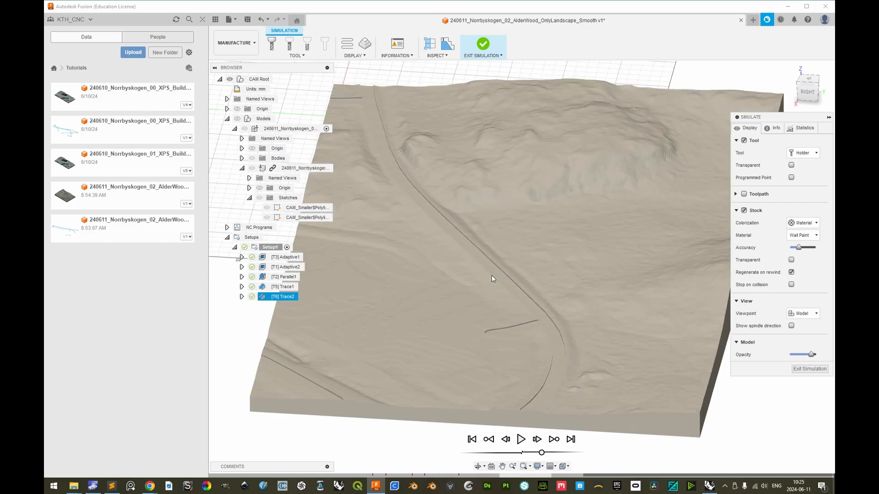
Save the machined stock as an STL file named Stock in Downloads.
right_click(512, 255)
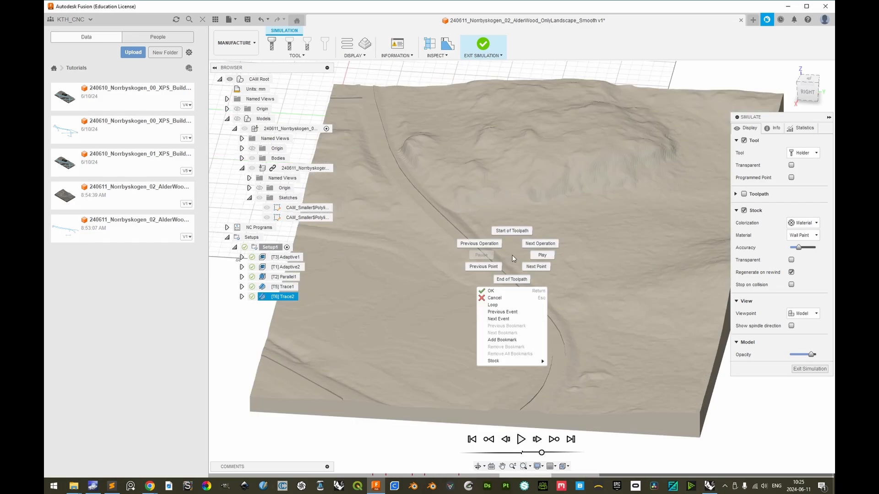
mouse_move(527, 362)
click(565, 374)
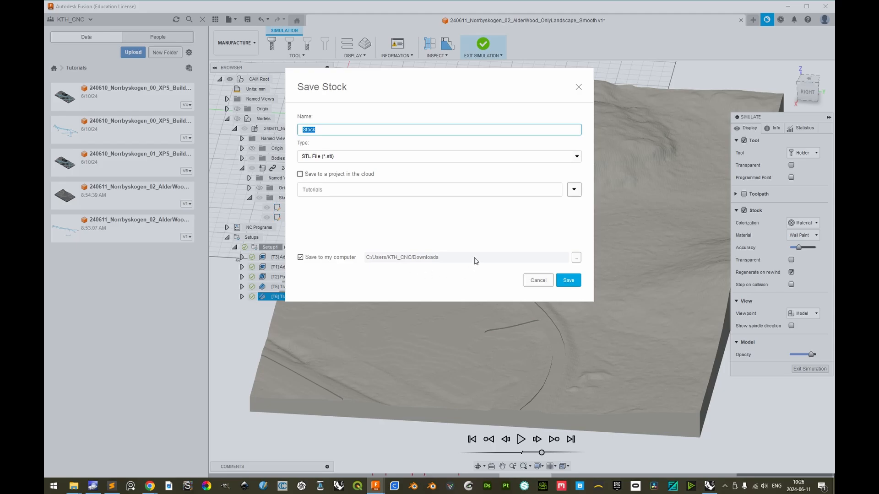
click(575, 282)
Save the Grasshopper definition and open recent file Norrbyskogen_CAM_ForTutorial without saving the untitled document.
key(alt+Tab)
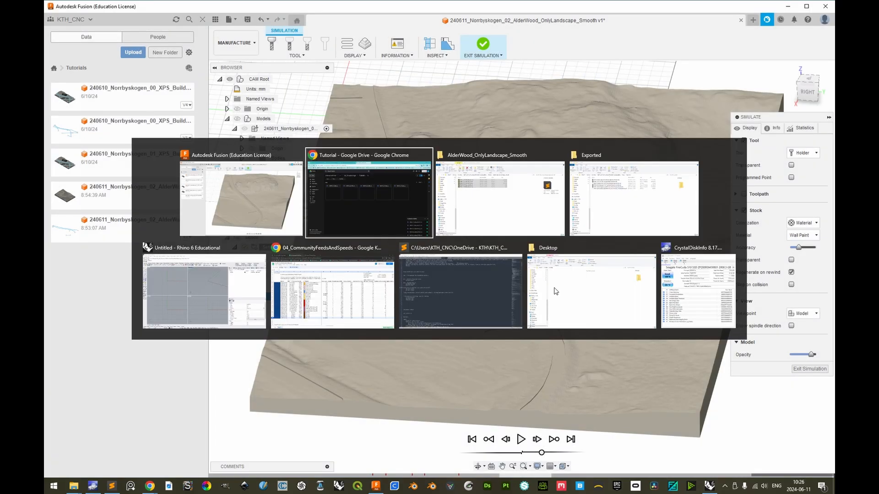
key(alt+Tab)
key(alt+Tab)
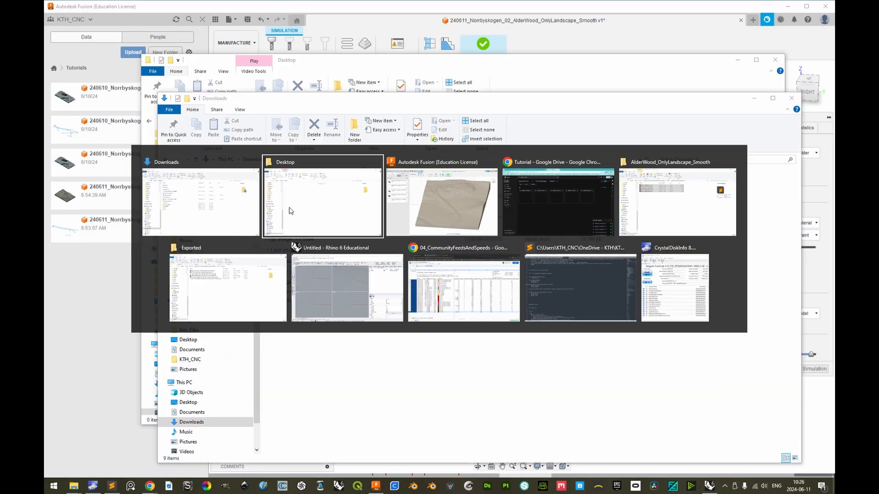
key(alt+Tab)
key(alt+Tab)
key(alt+Tab)
key(alt+Tab)
key(alt+Tab)
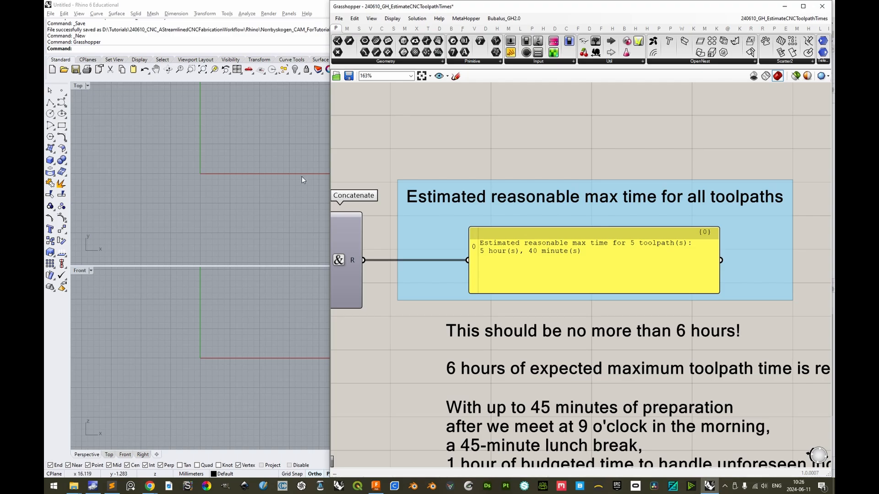
key(ctrl+s)
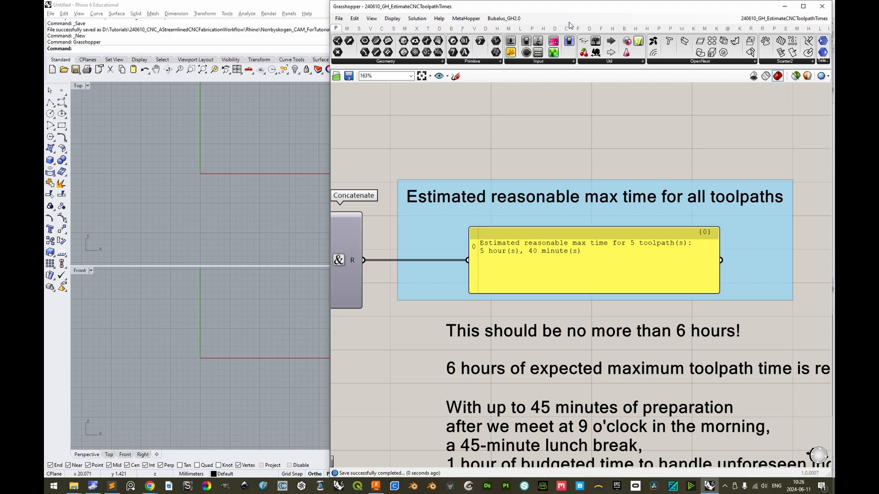
double_click(571, 6)
click(50, 13)
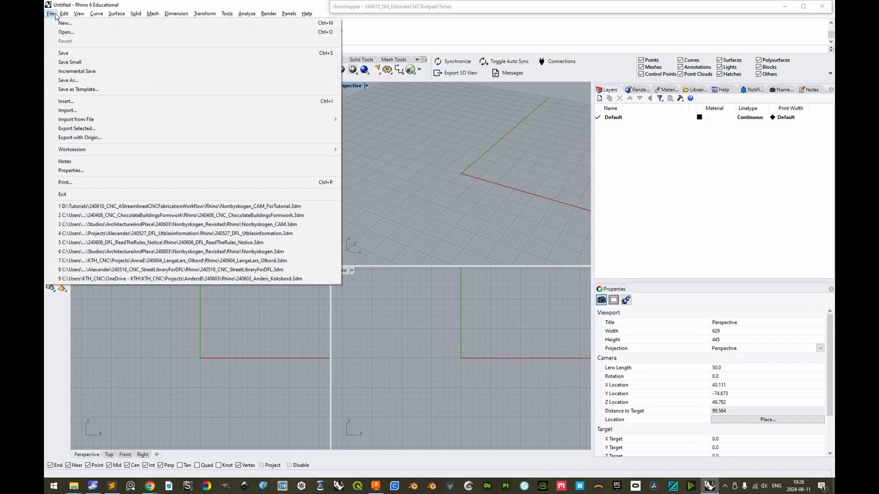
click(281, 206)
click(438, 271)
Add a new layer under CNC named 02_AlderWood_S_OL_5h40min.
click(600, 98)
text(02_AlderWood_S_OL_5h)
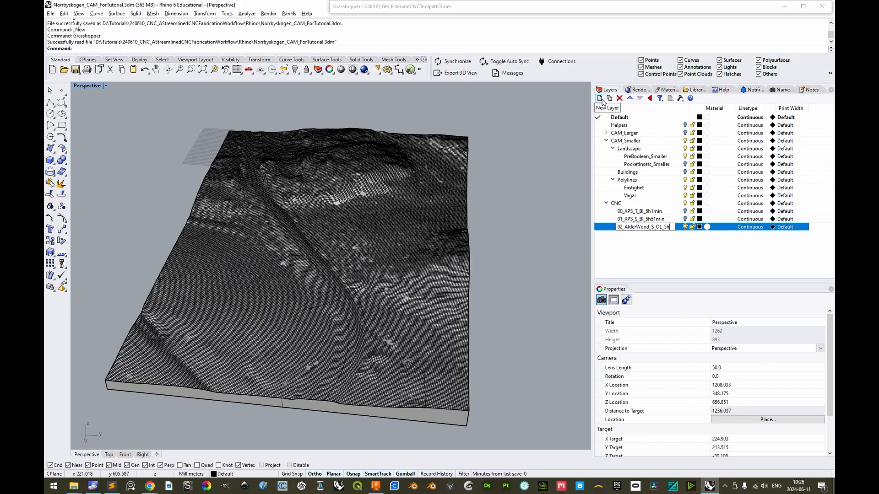
text(40min)
Import Stock.stl, move it 600 units aside, and put it on layer 02_AlderWood_S_OL_5h40min.
key(Return)
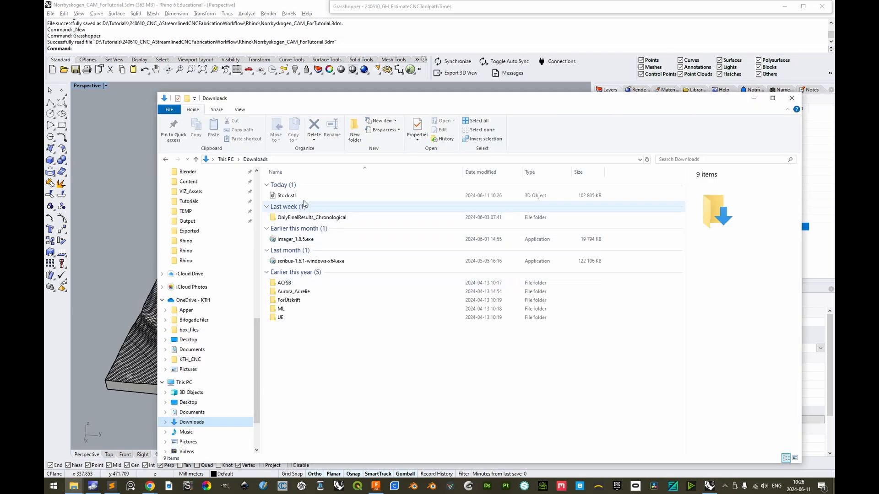
drag(302, 218, 444, 282)
click(420, 257)
click(409, 278)
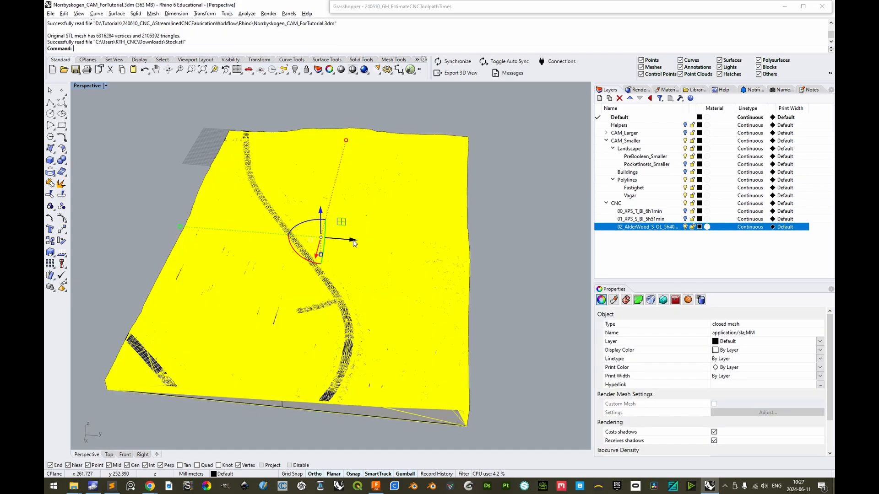
key(Return)
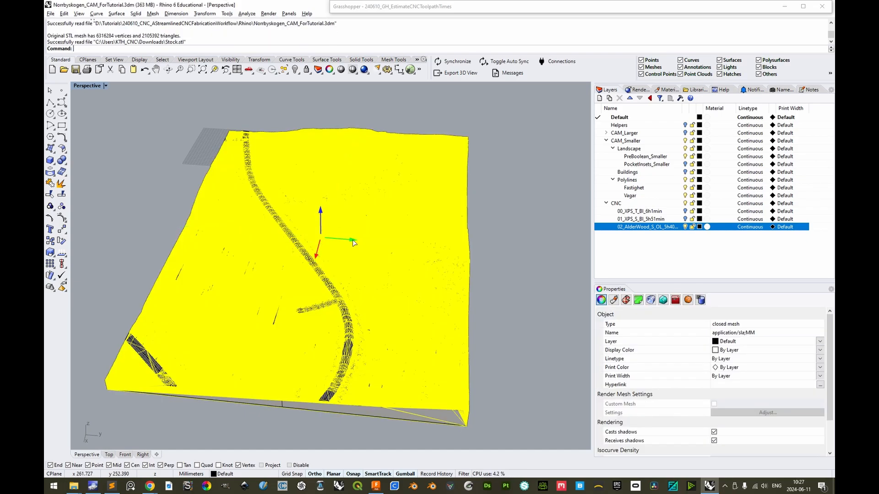
right_click(627, 227)
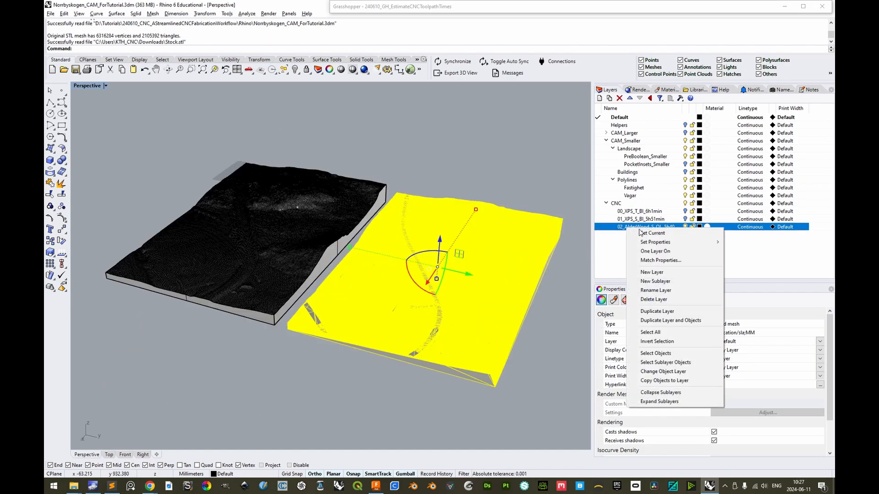
click(680, 373)
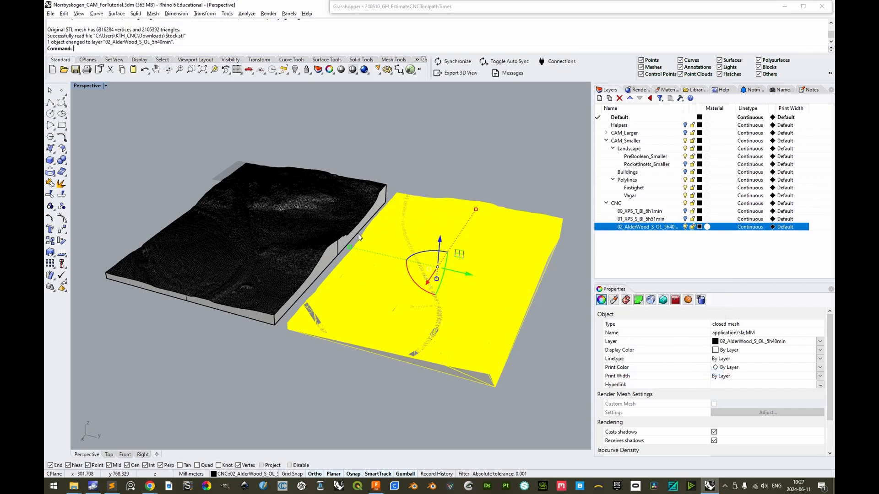
key(Escape)
Switch the viewport to Arctic display and orbit to compare both terrain blocks.
click(106, 86)
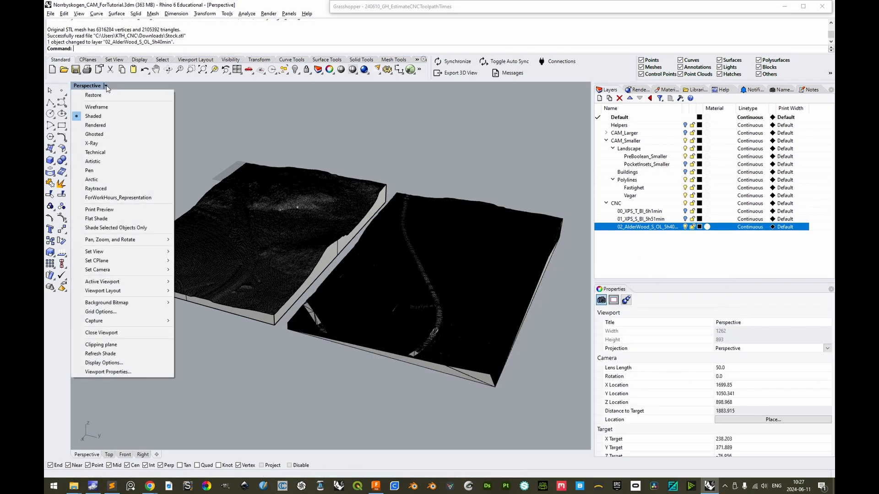
click(94, 179)
scroll(402, 270, up, 5)
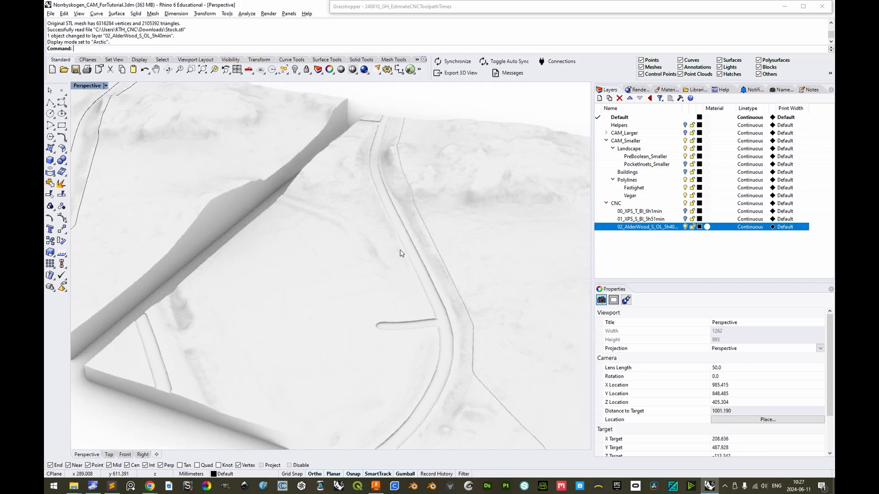
scroll(388, 254, down, 3)
mouse_move(383, 240)
right_down()
mouse_move(389, 251)
mouse_move(398, 247)
mouse_move(389, 238)
mouse_move(372, 246)
right_up()
right_drag(371, 246, 493, 245)
right_drag(368, 258, 488, 175)
scroll(366, 270, down, 2)
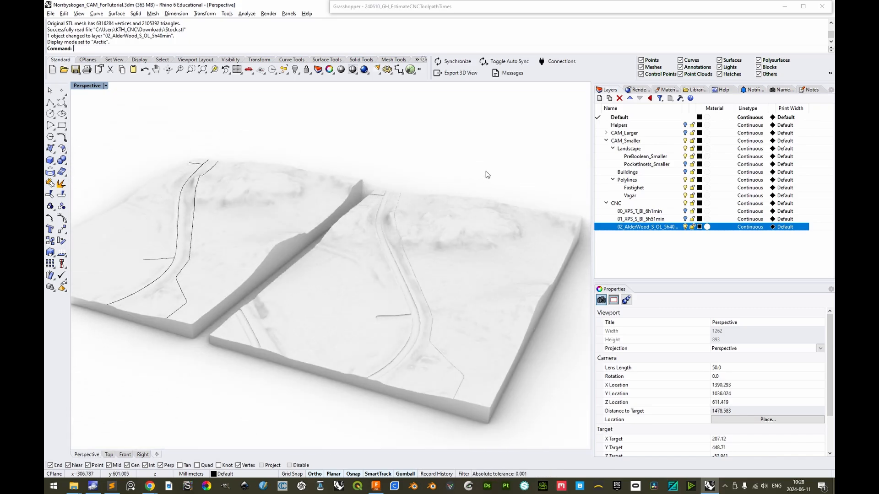